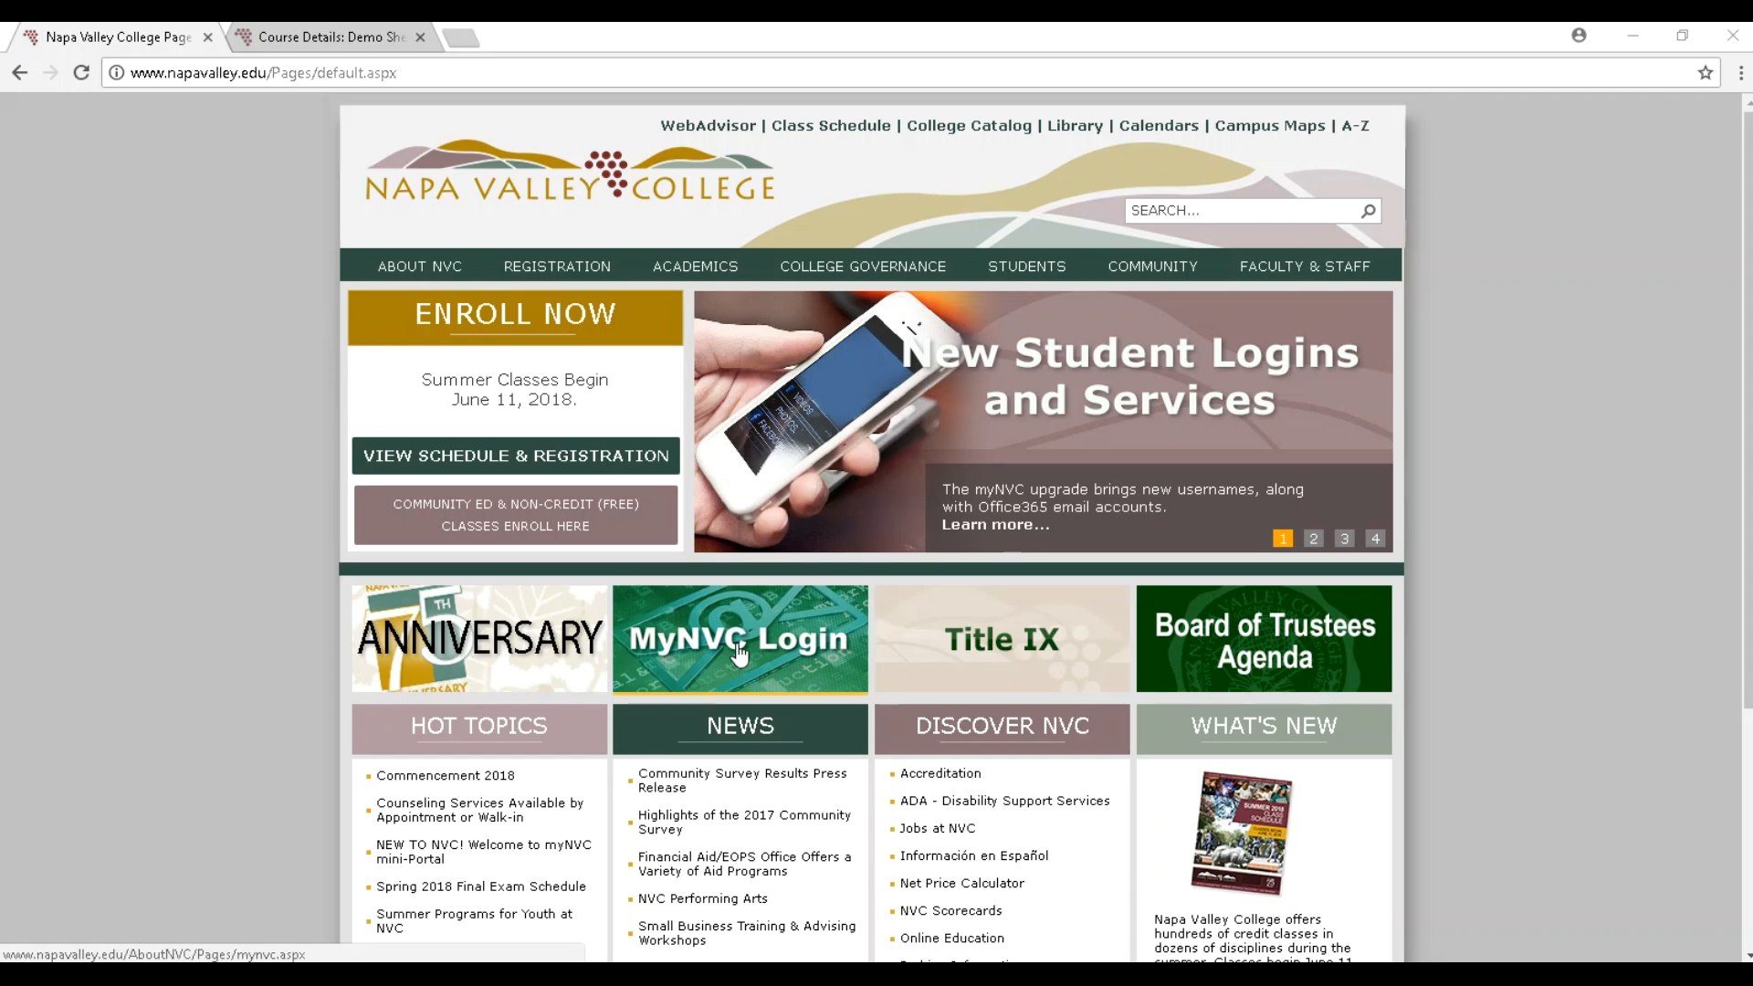
Open Canvas Online from the myNVC Login page
{"action": "scroll", "coordinate": [1413, 542], "scroll_direction": "down", "scroll_amount": 2}
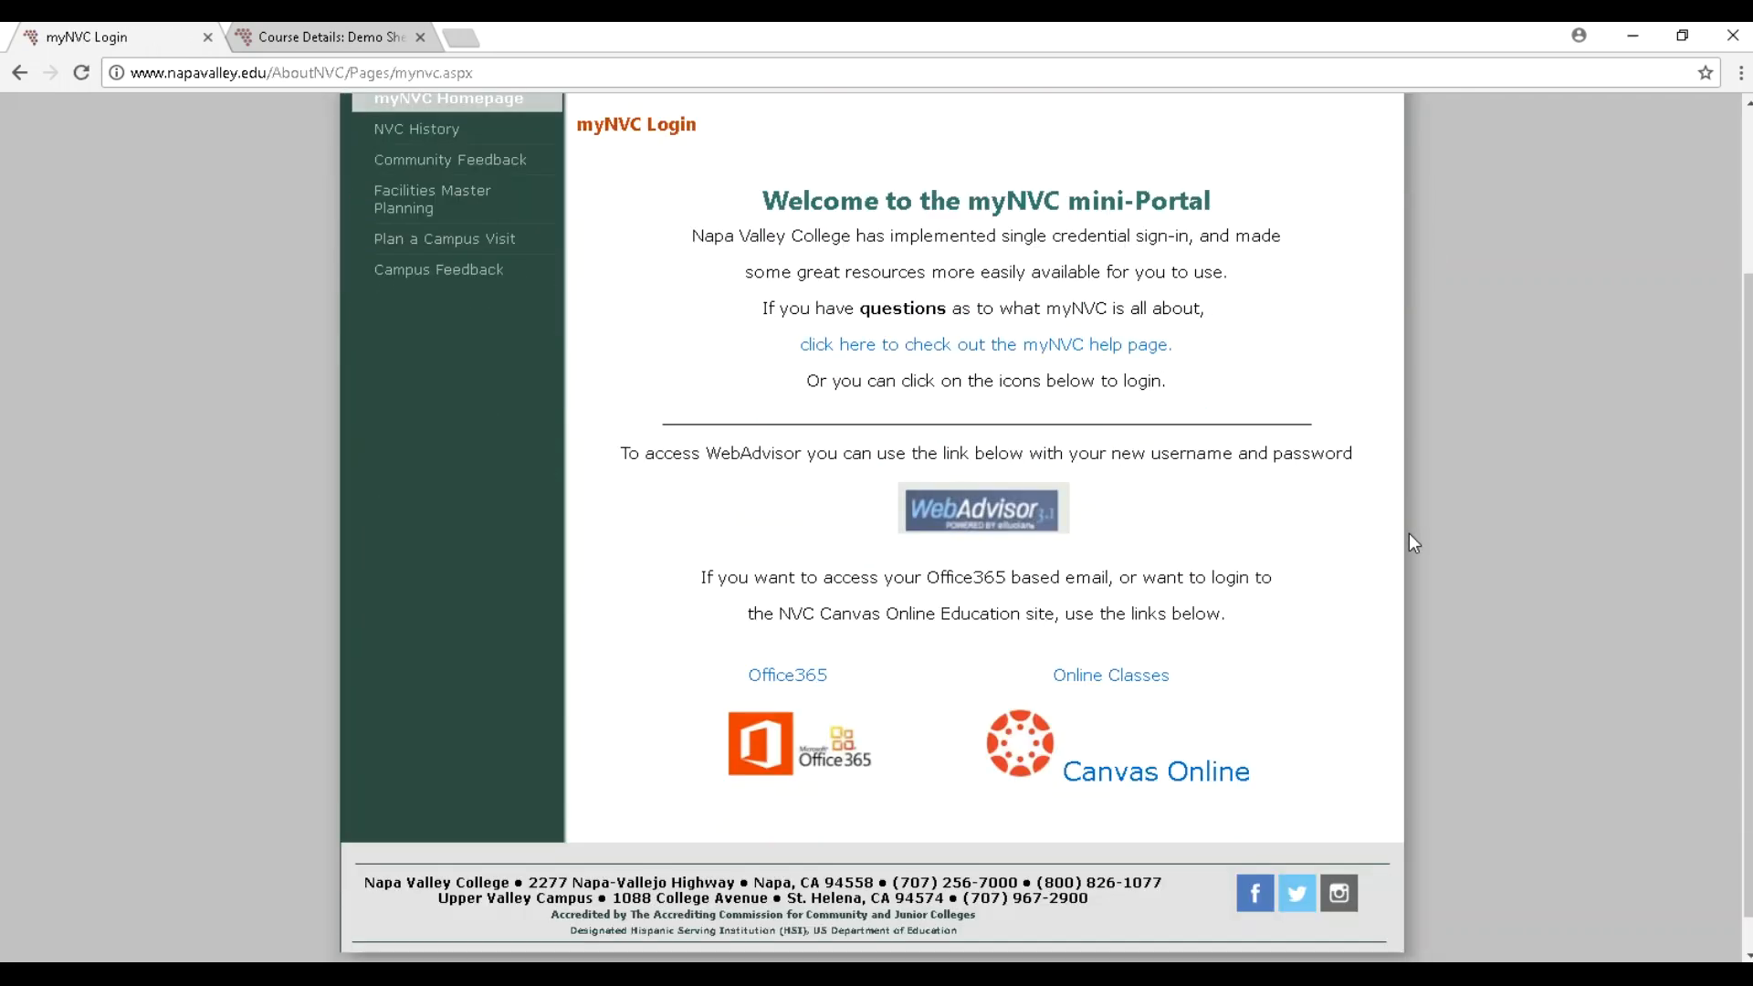
{"action": "left_click", "coordinate": [1203, 783]}
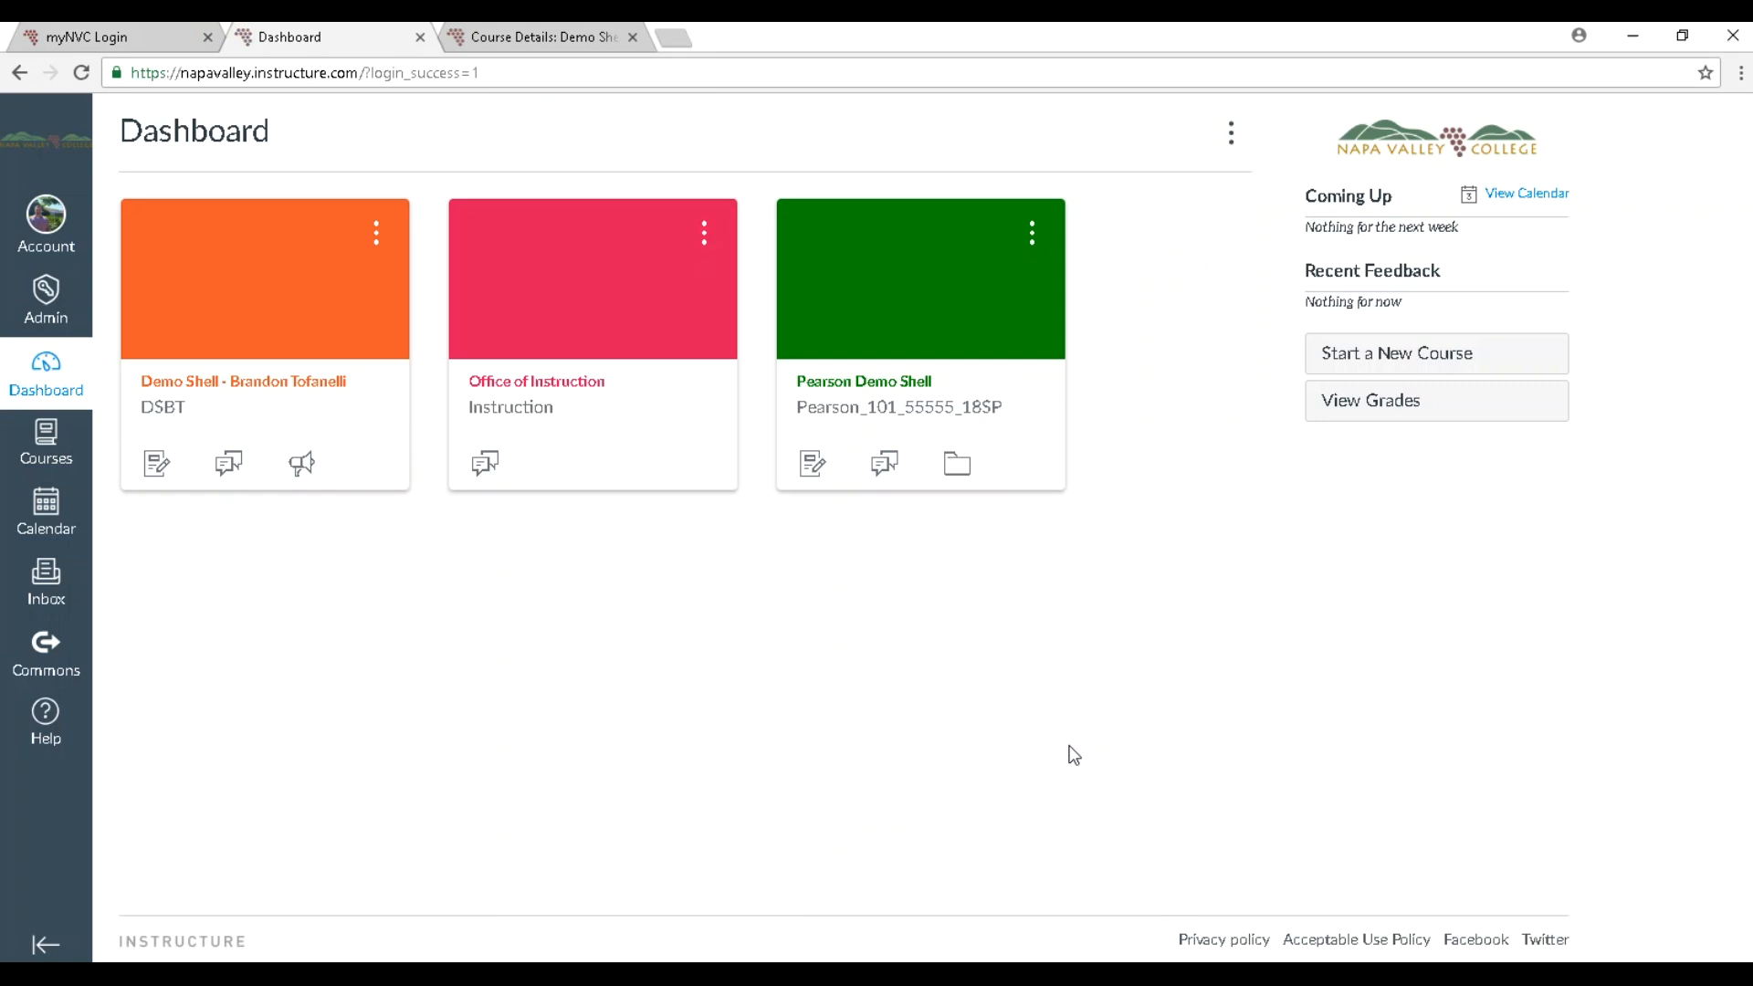
Return to the college home page and open the NVC Canvas Login through the Online Education page under Academics
{"action": "left_click", "coordinate": [149, 35]}
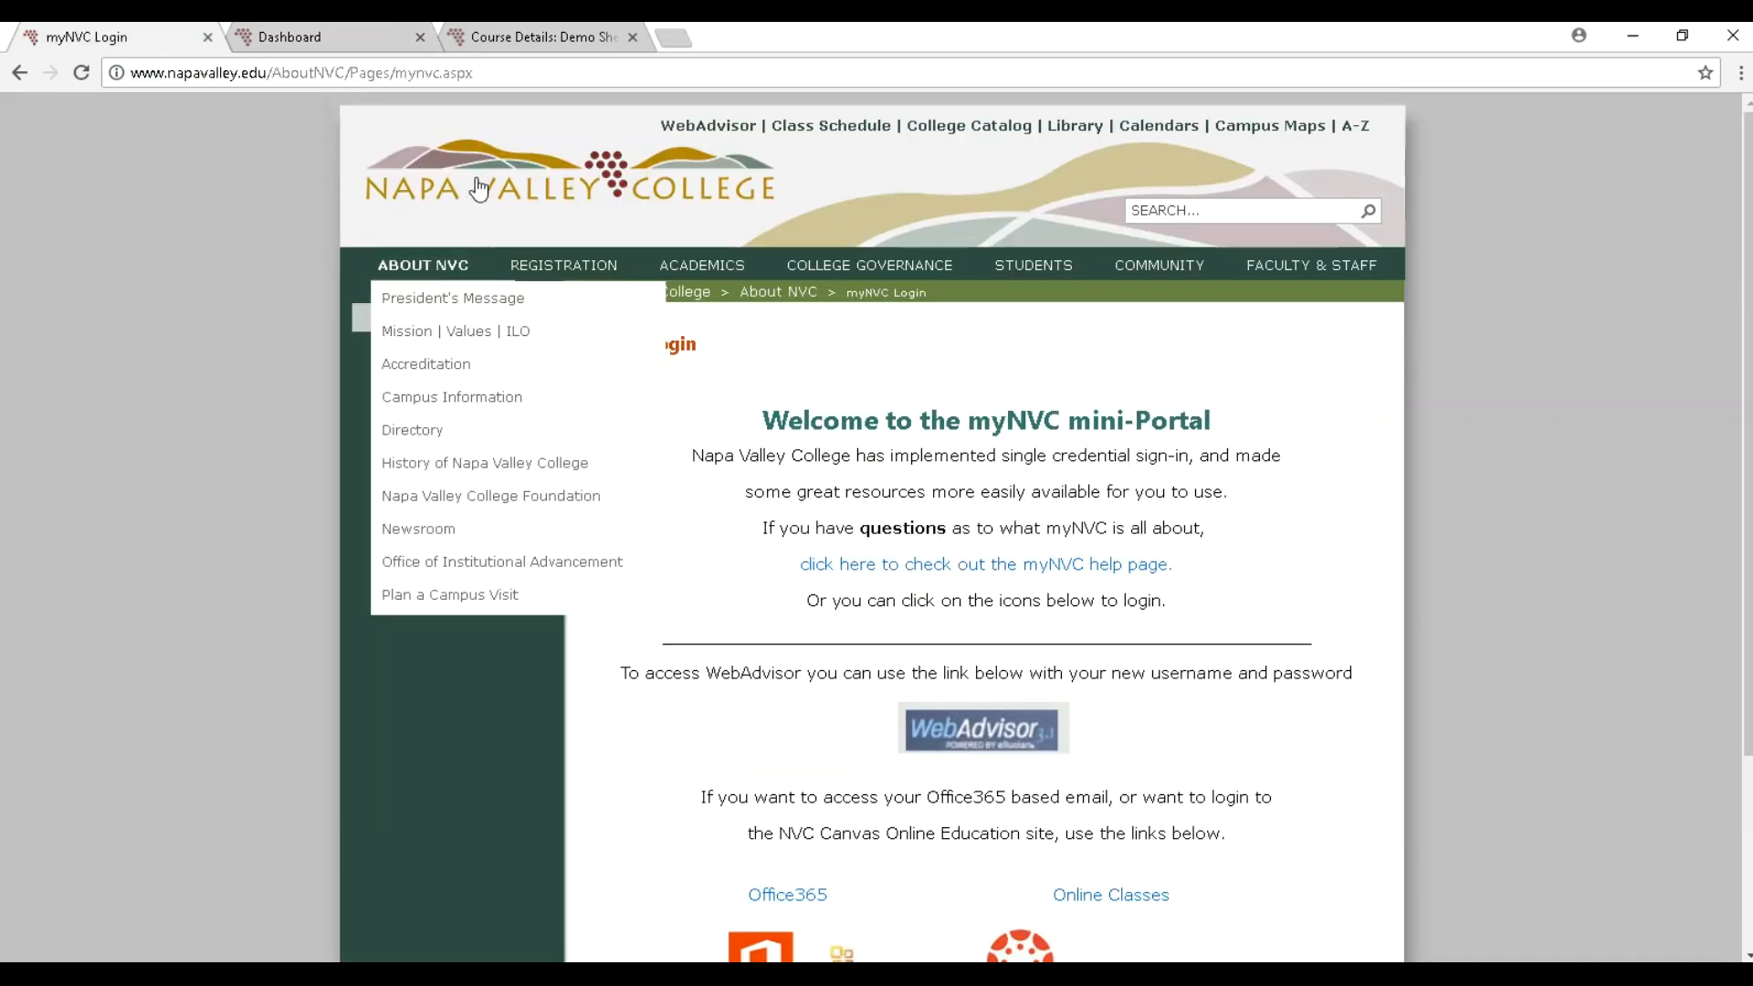
{"action": "left_click", "coordinate": [474, 190]}
{"action": "mouse_move", "coordinate": [688, 272]}
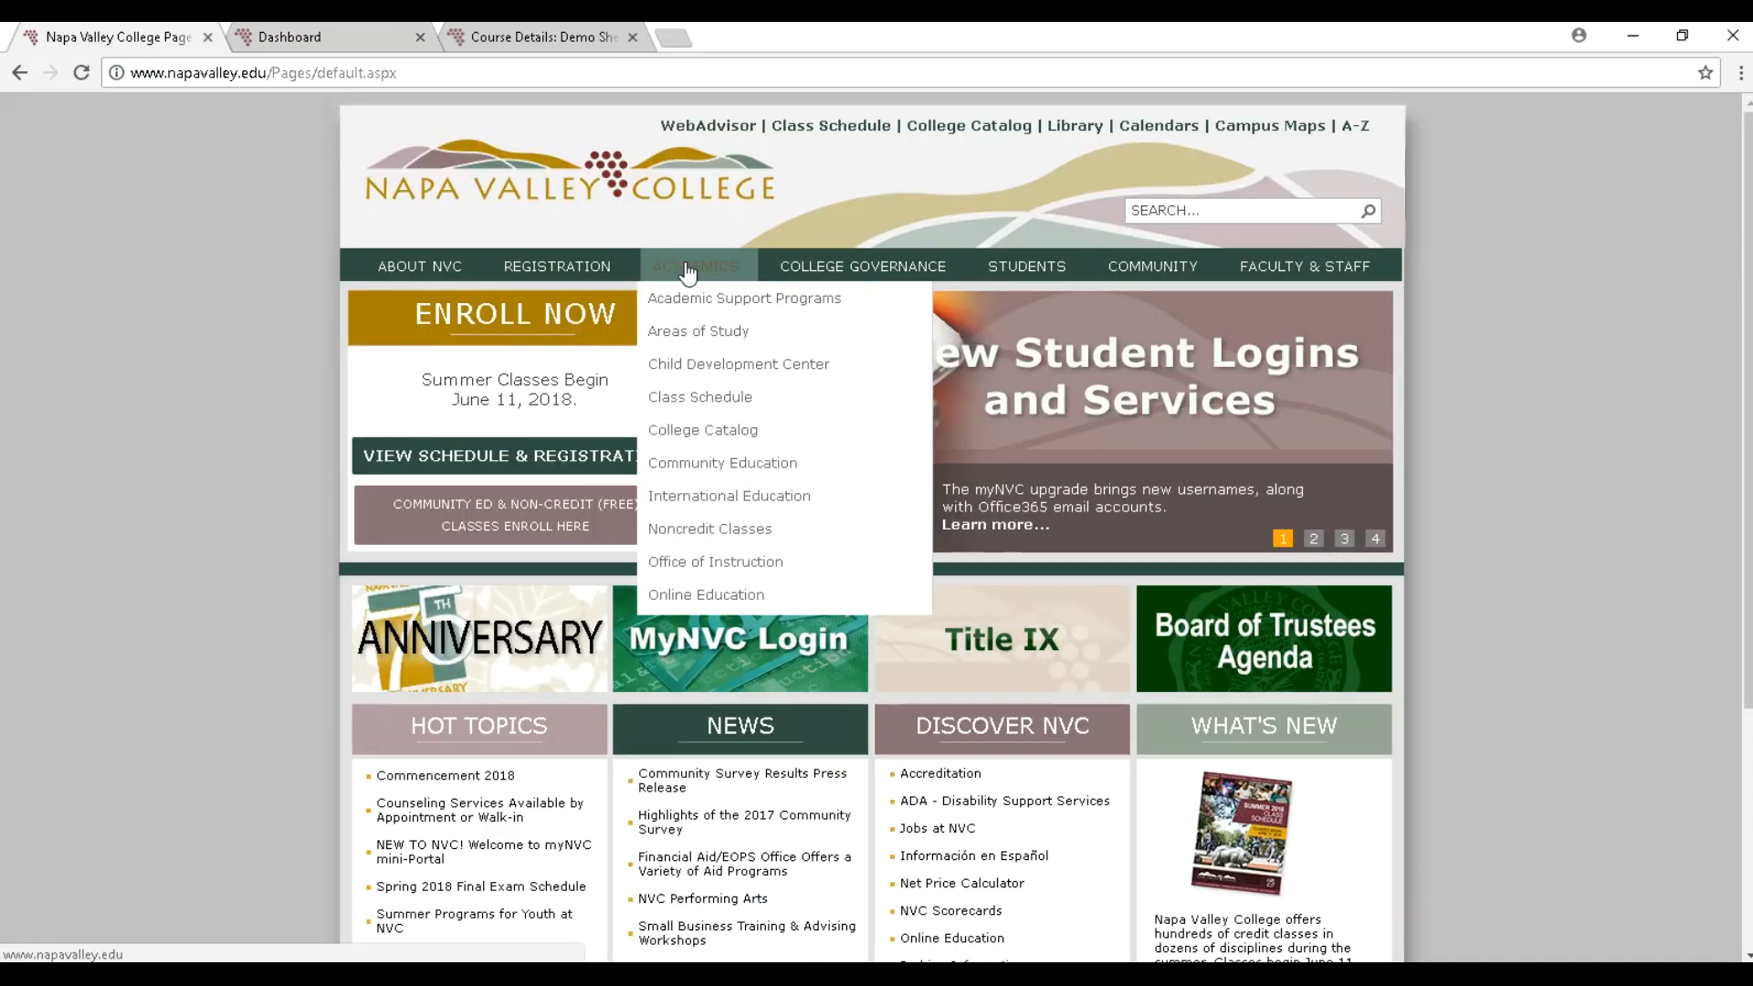
{"action": "left_click", "coordinate": [709, 598]}
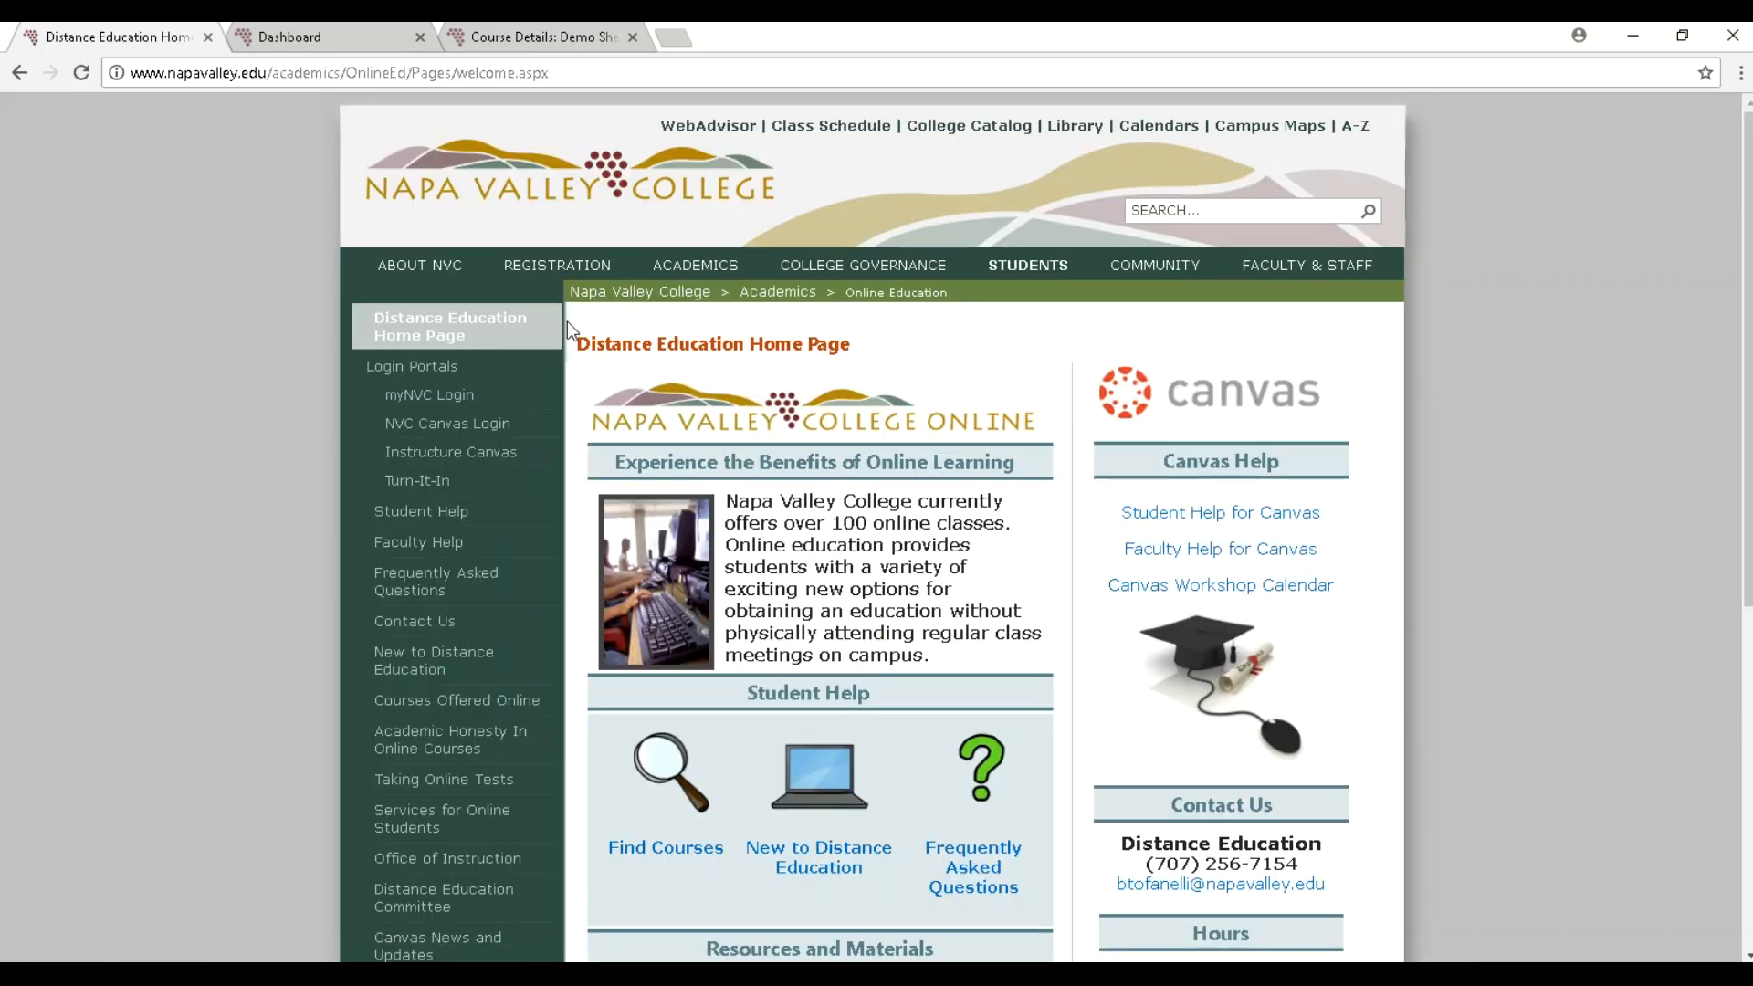
{"action": "mouse_move", "coordinate": [699, 267]}
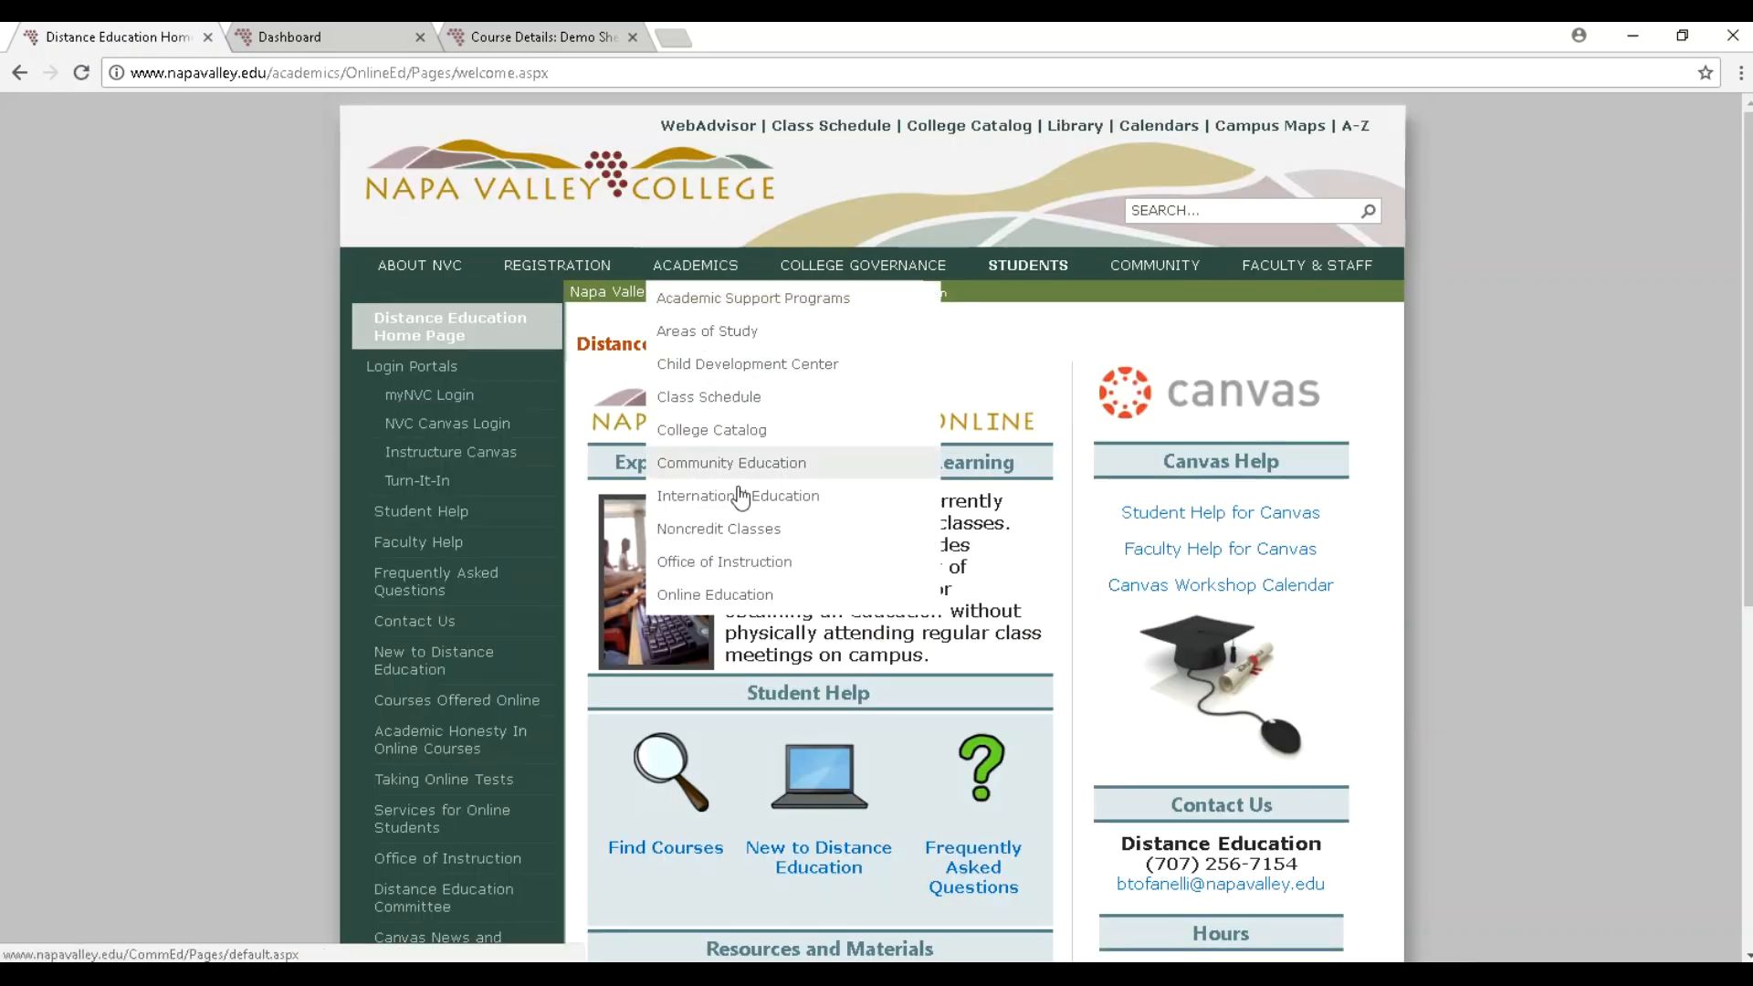
{"action": "left_click", "coordinate": [750, 600]}
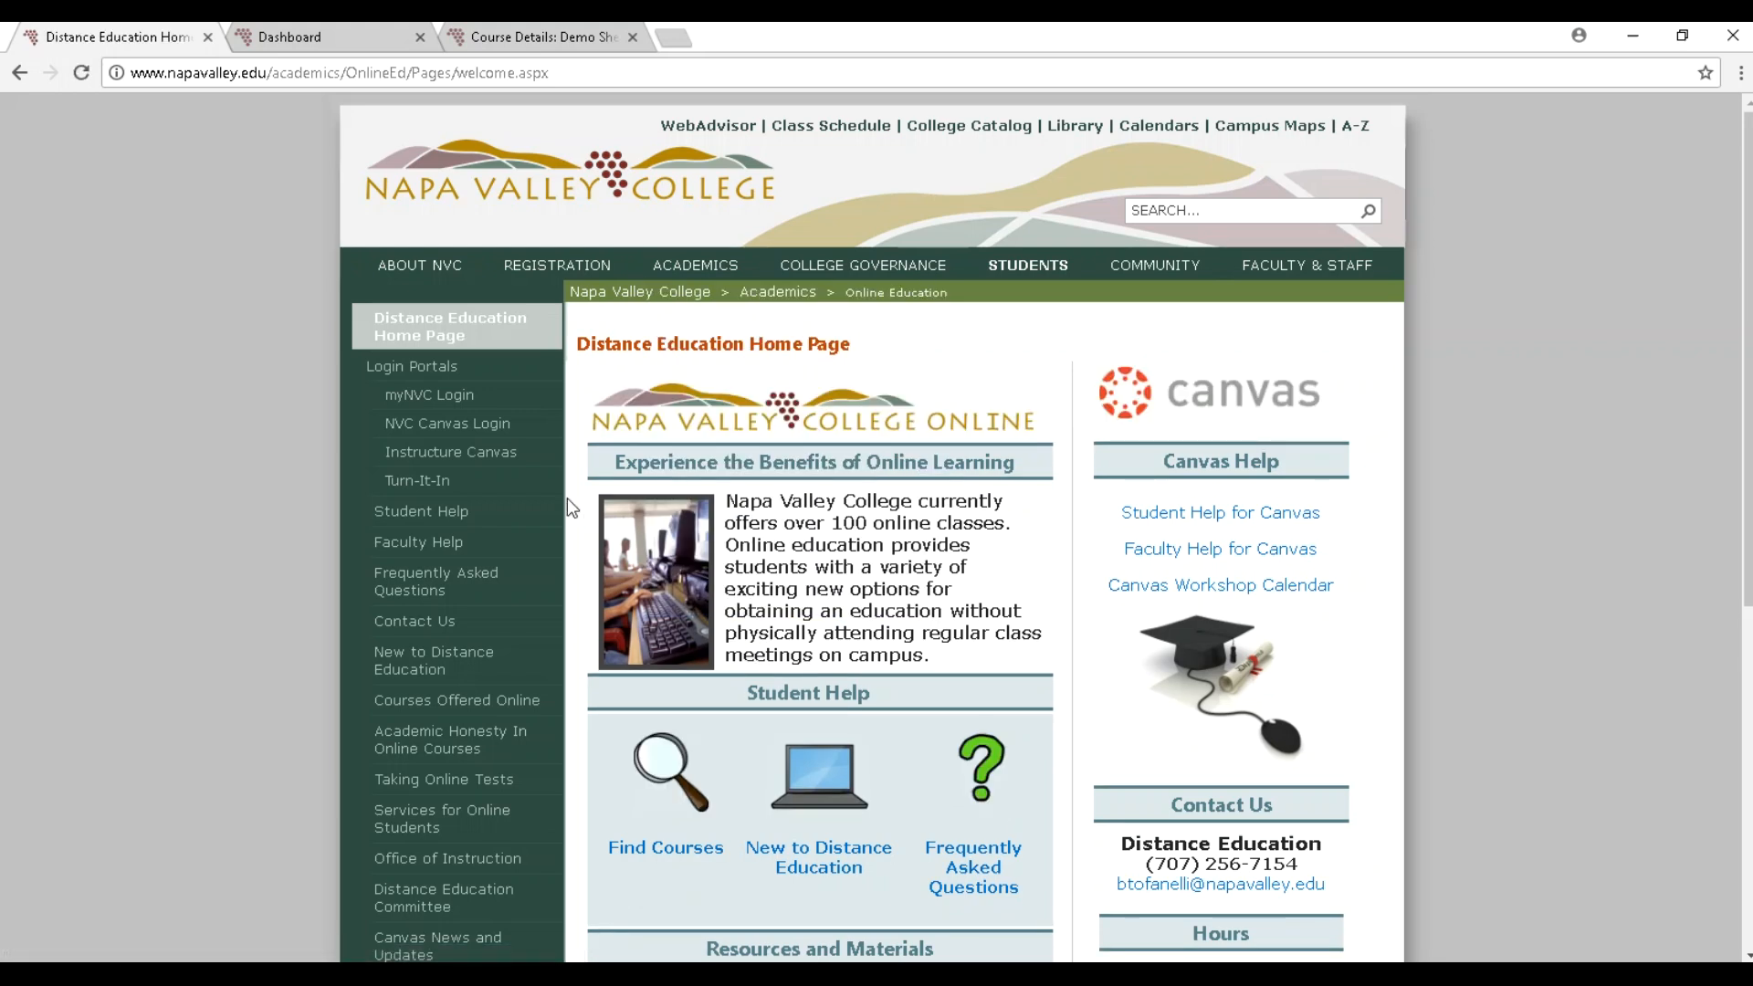
{"action": "left_click", "coordinate": [483, 427]}
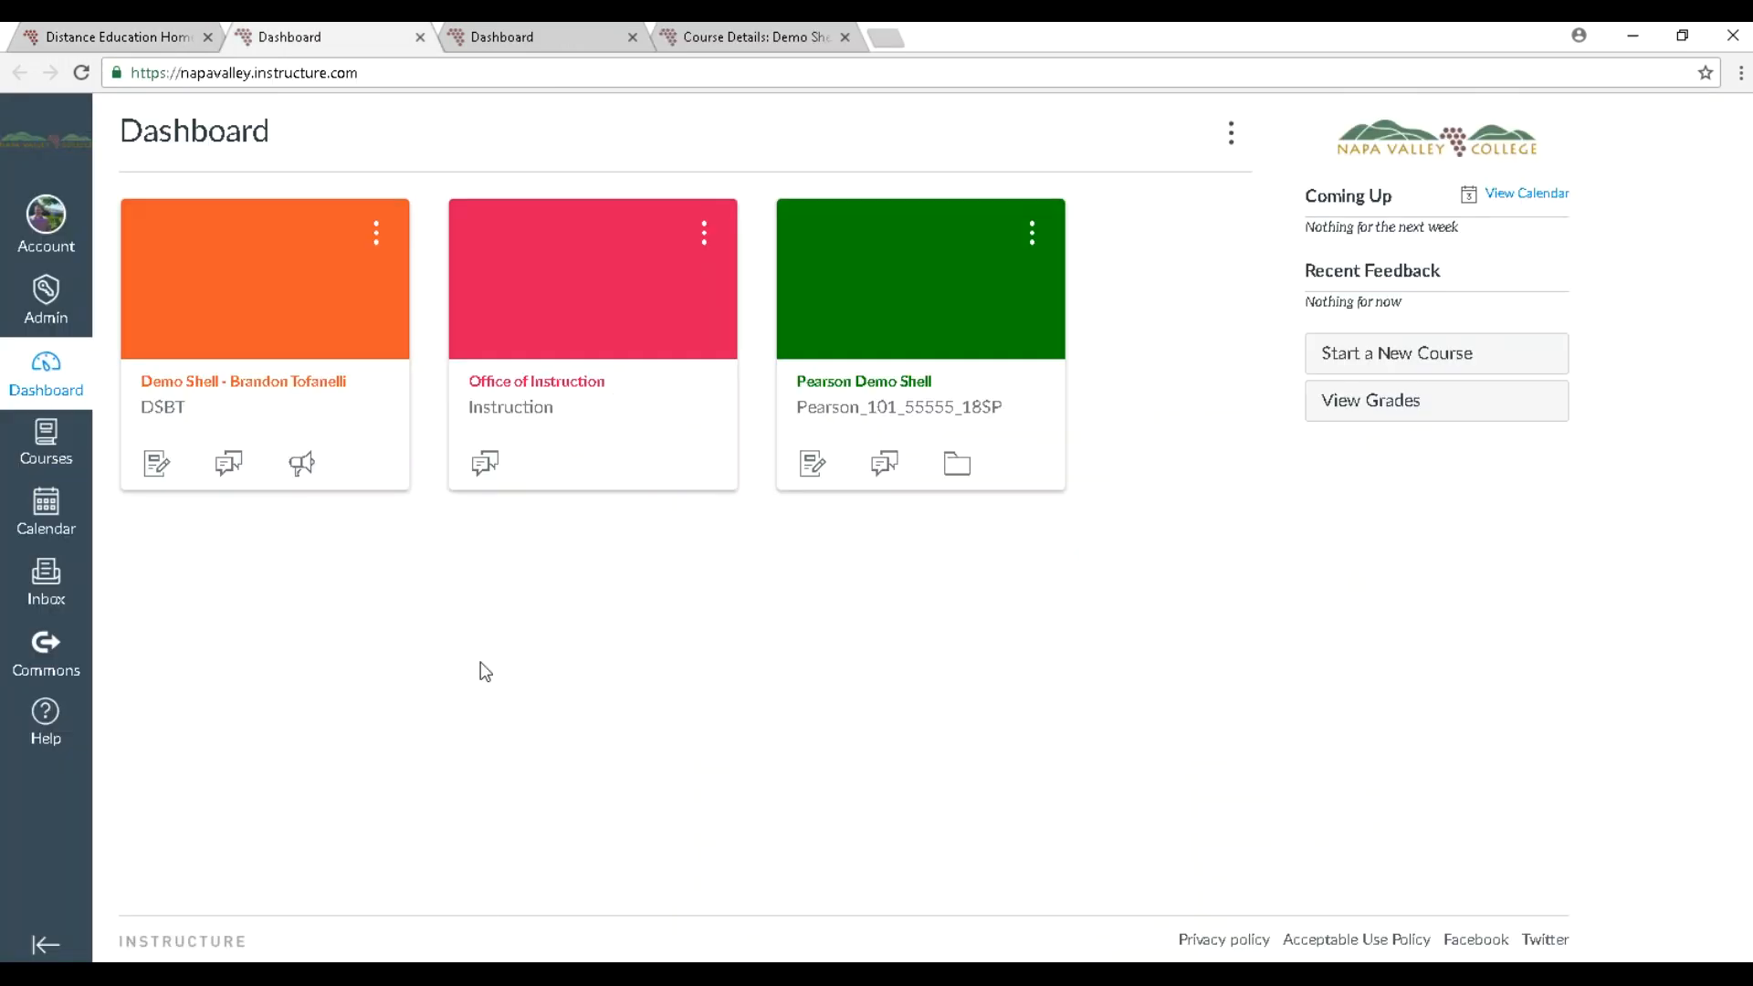
Change the Demo Shell course card's colour to light green #8BC34A and apply it
{"action": "left_click_drag", "start_coordinate": [481, 664], "coordinate": [286, 333]}
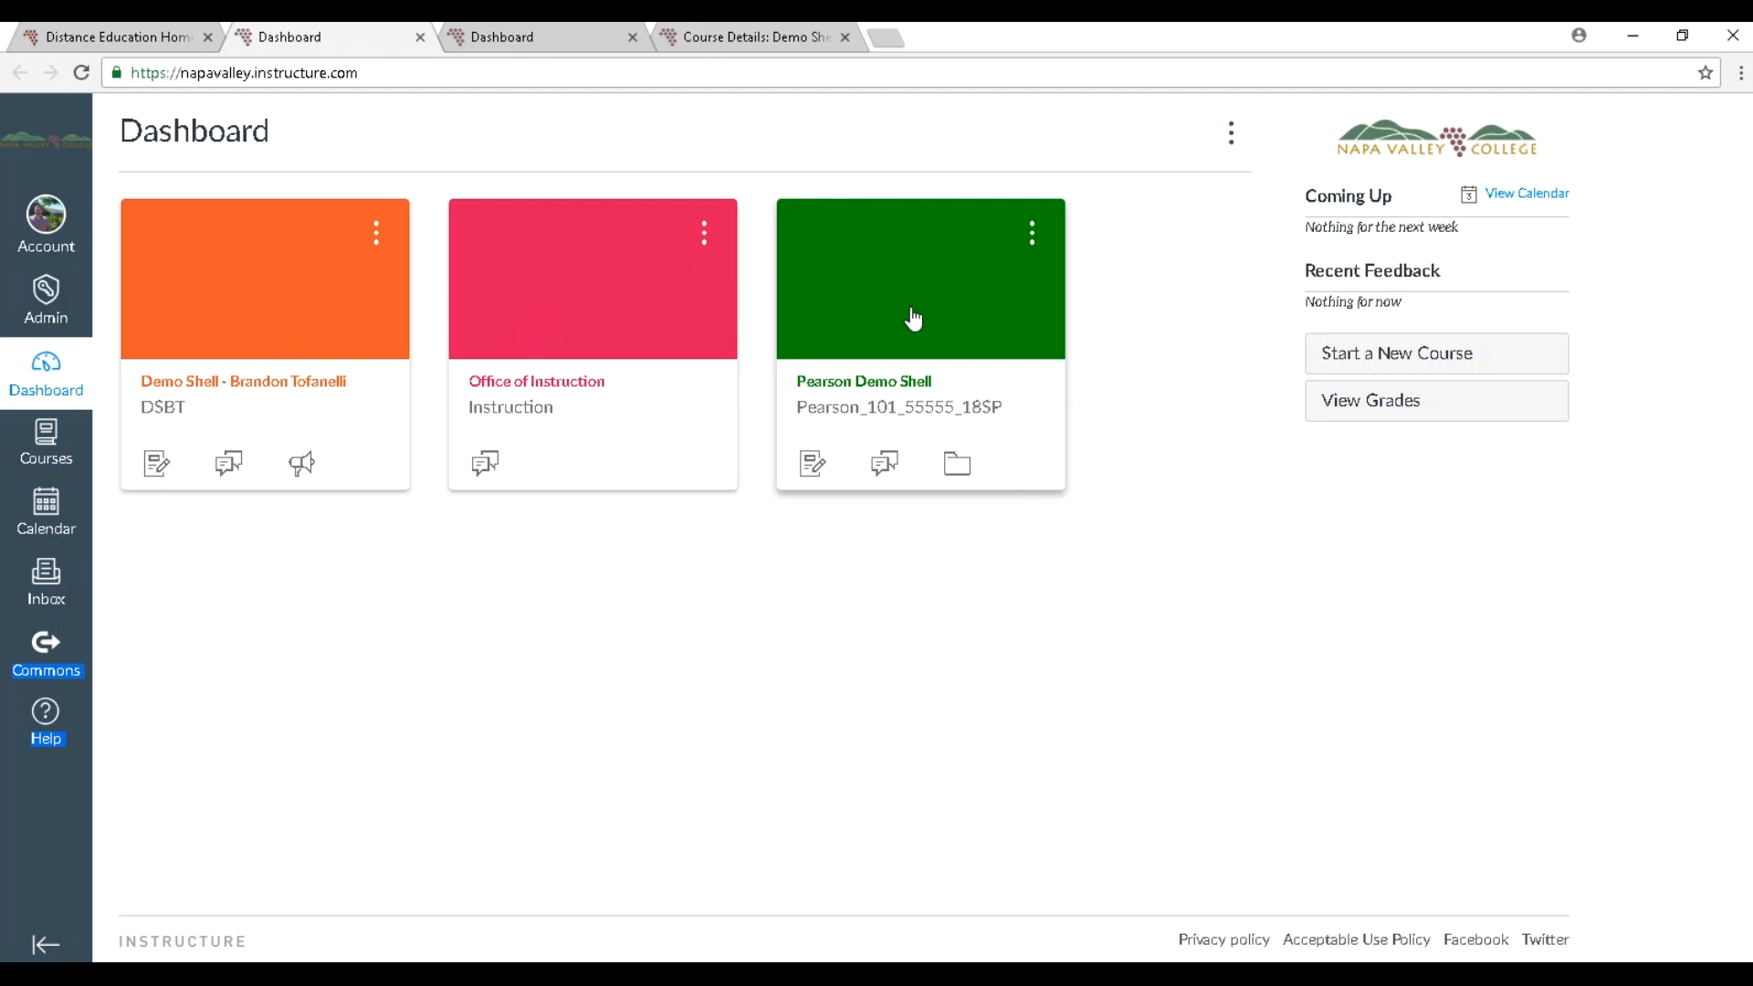
{"action": "left_click", "coordinate": [225, 338]}
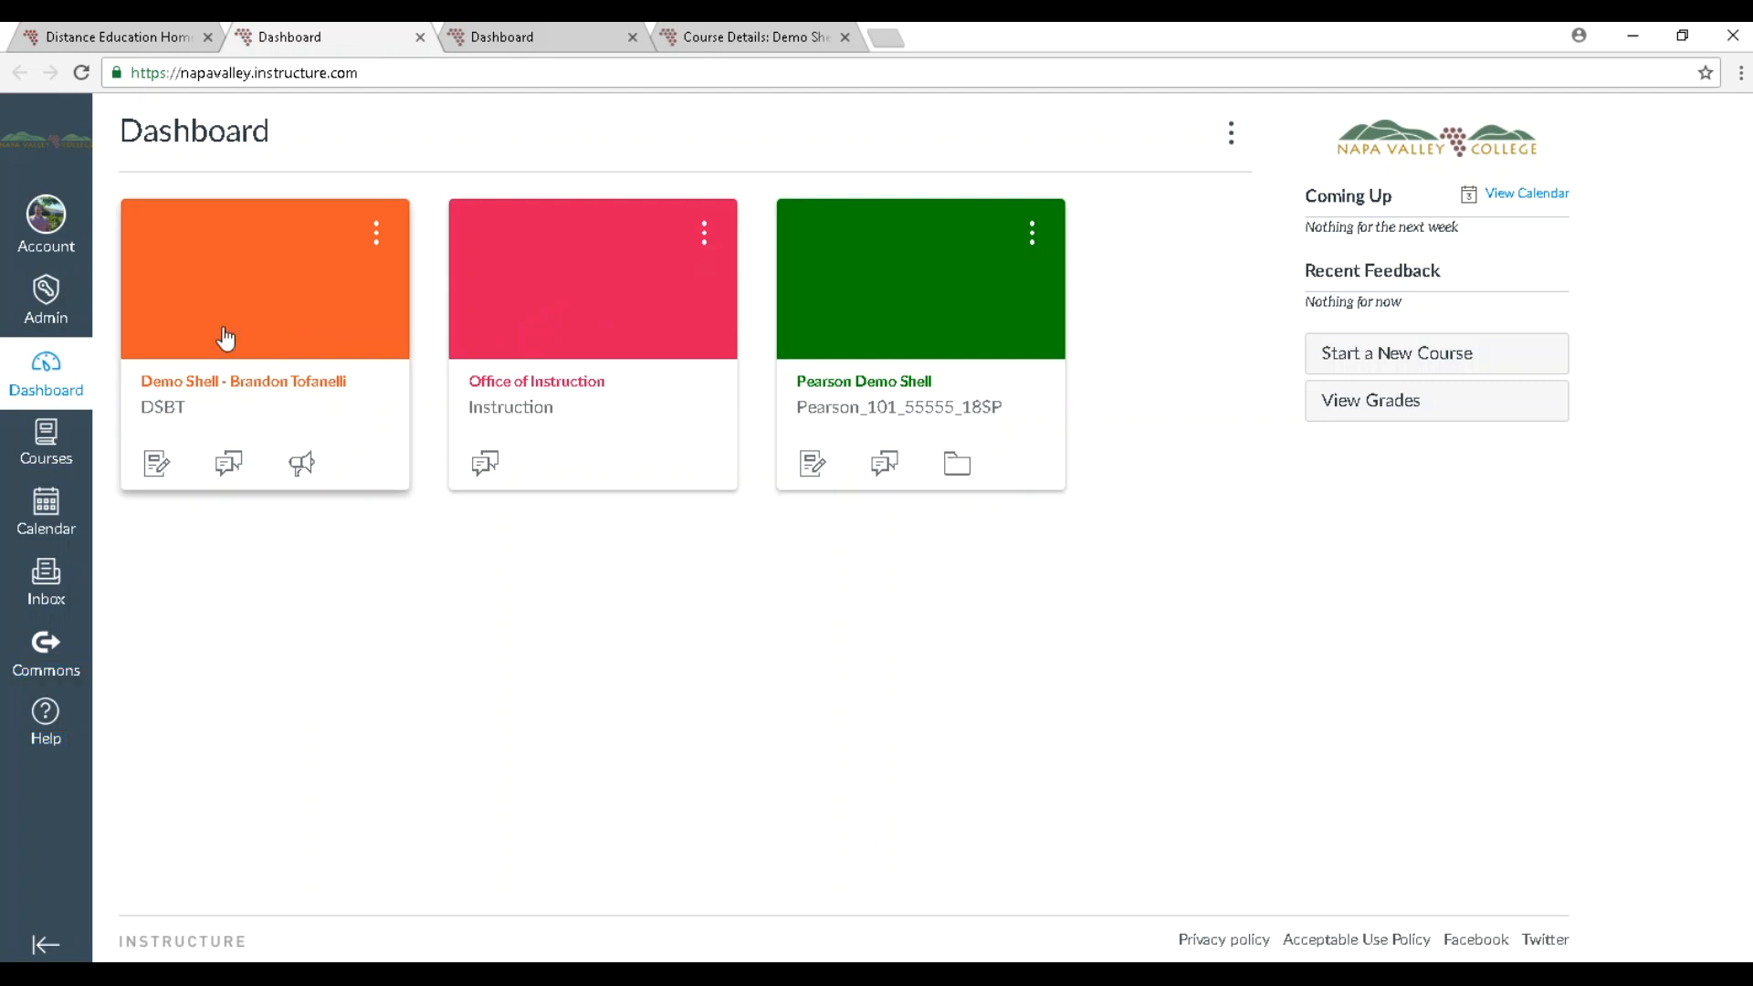
{"action": "left_click", "coordinate": [376, 233]}
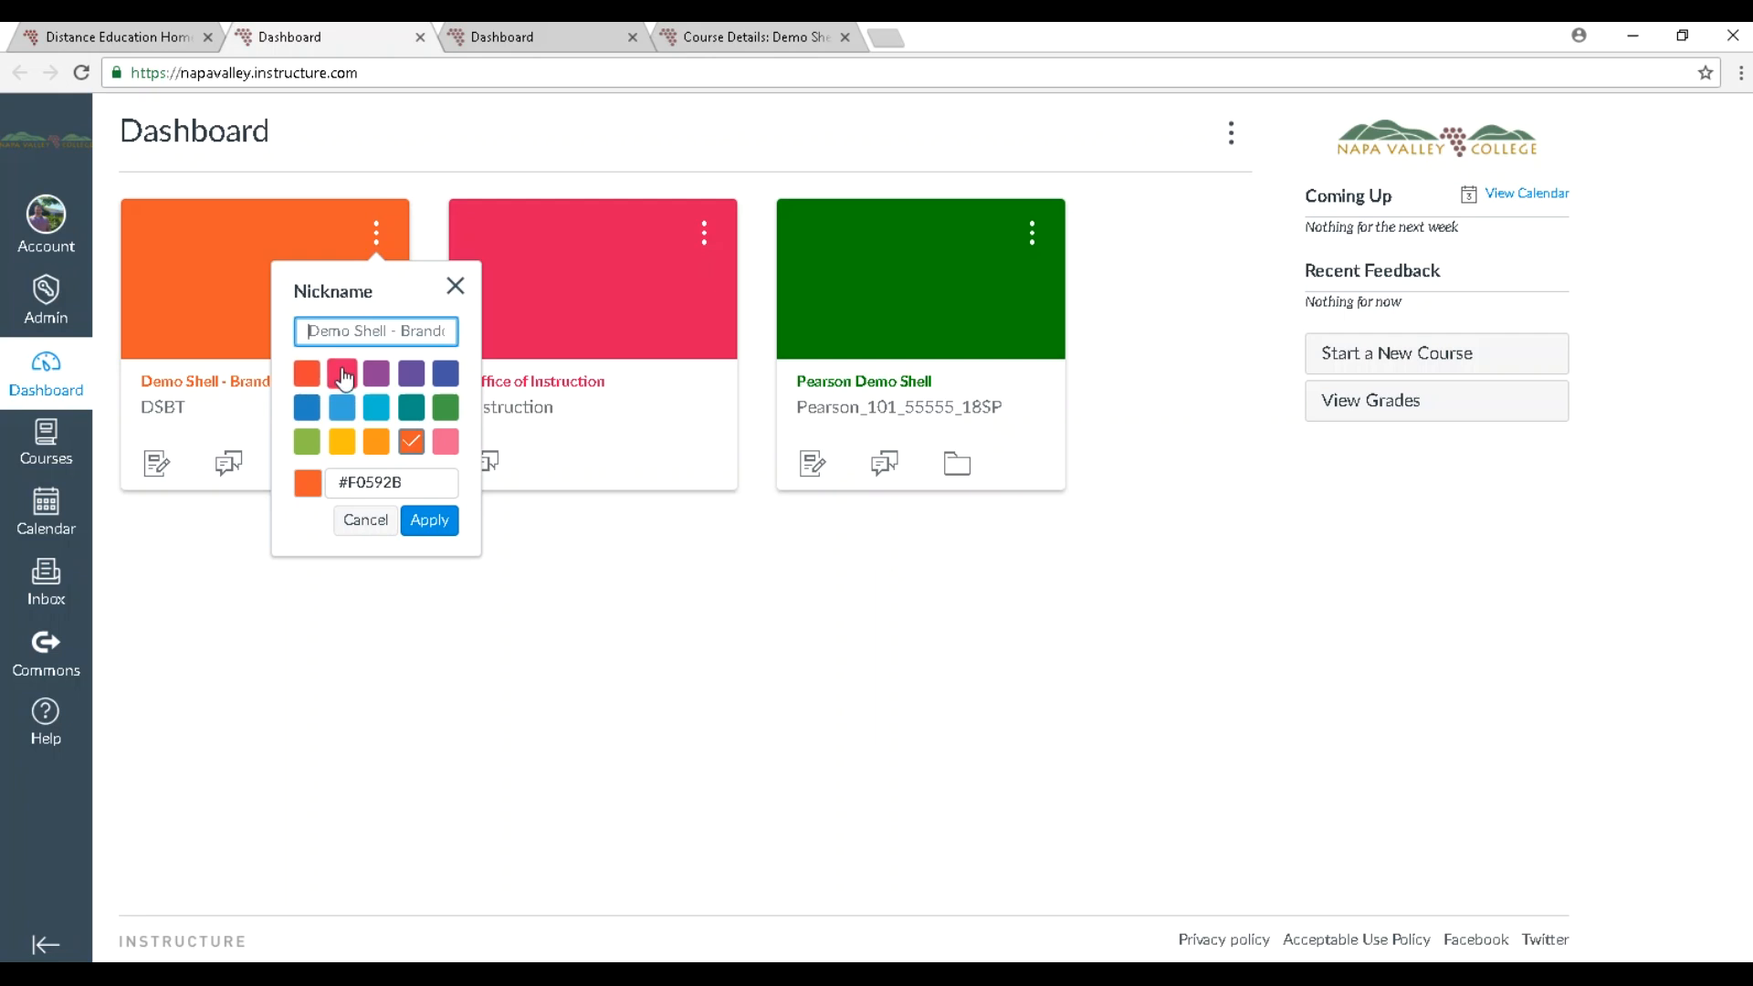
{"action": "left_click", "coordinate": [445, 409]}
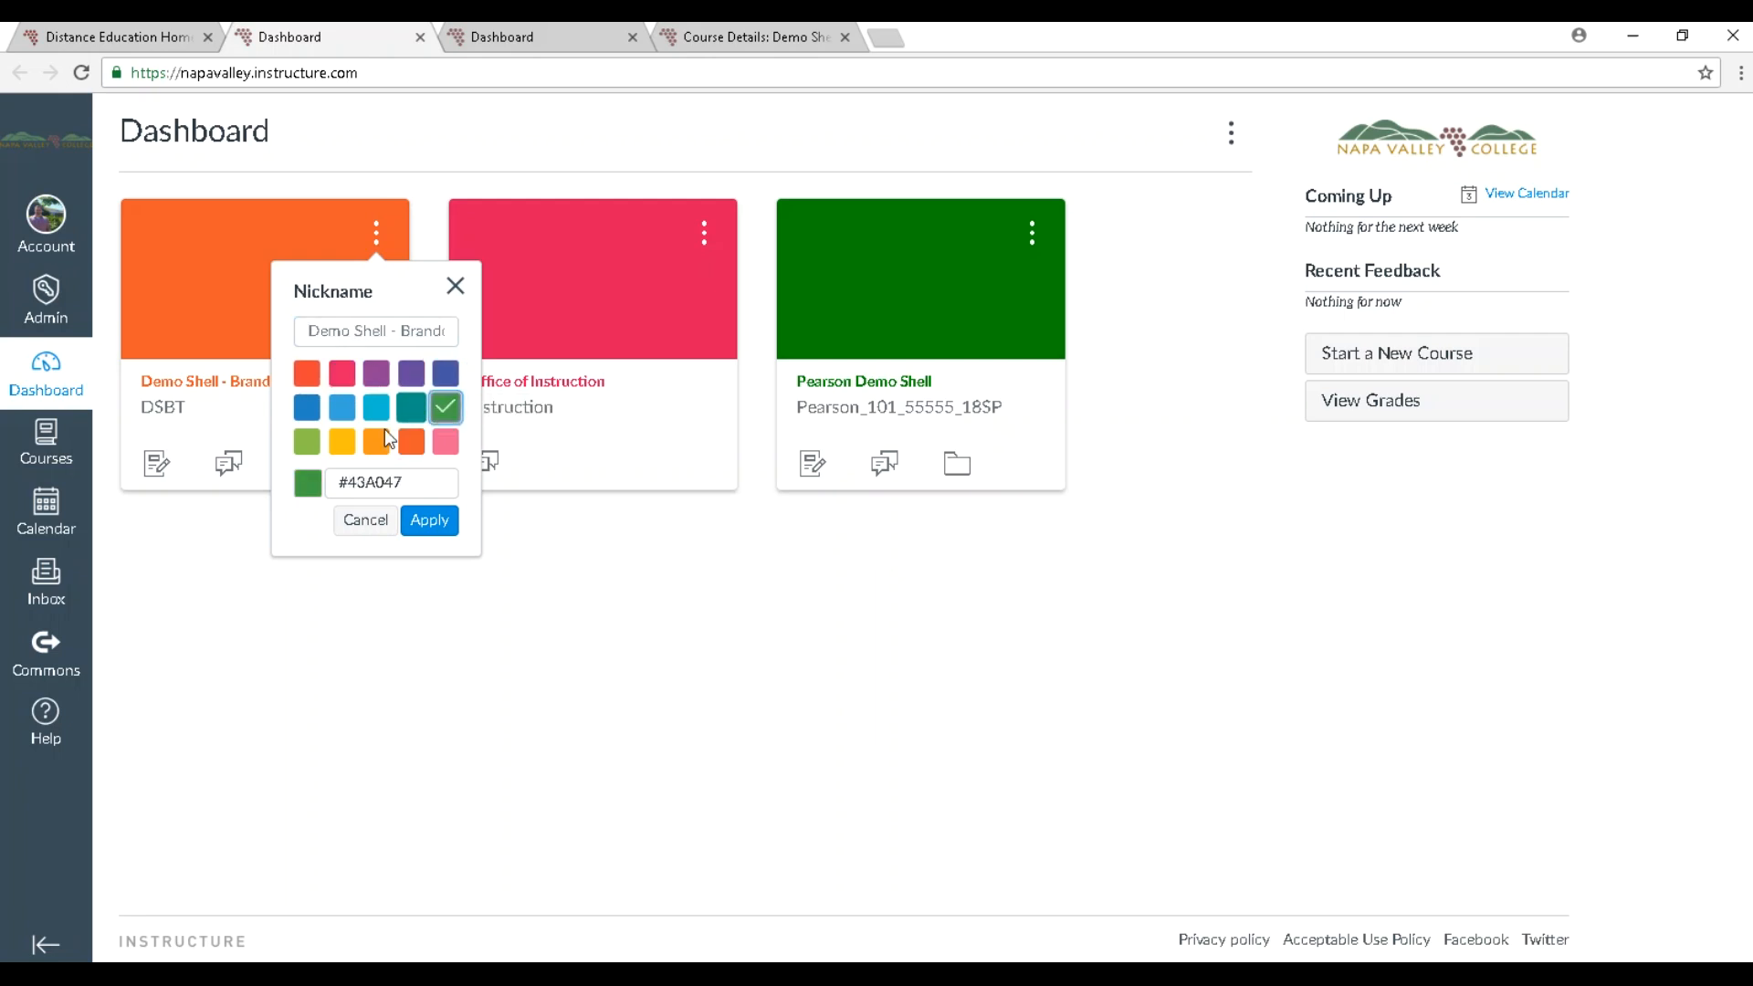
{"action": "left_click", "coordinate": [307, 443]}
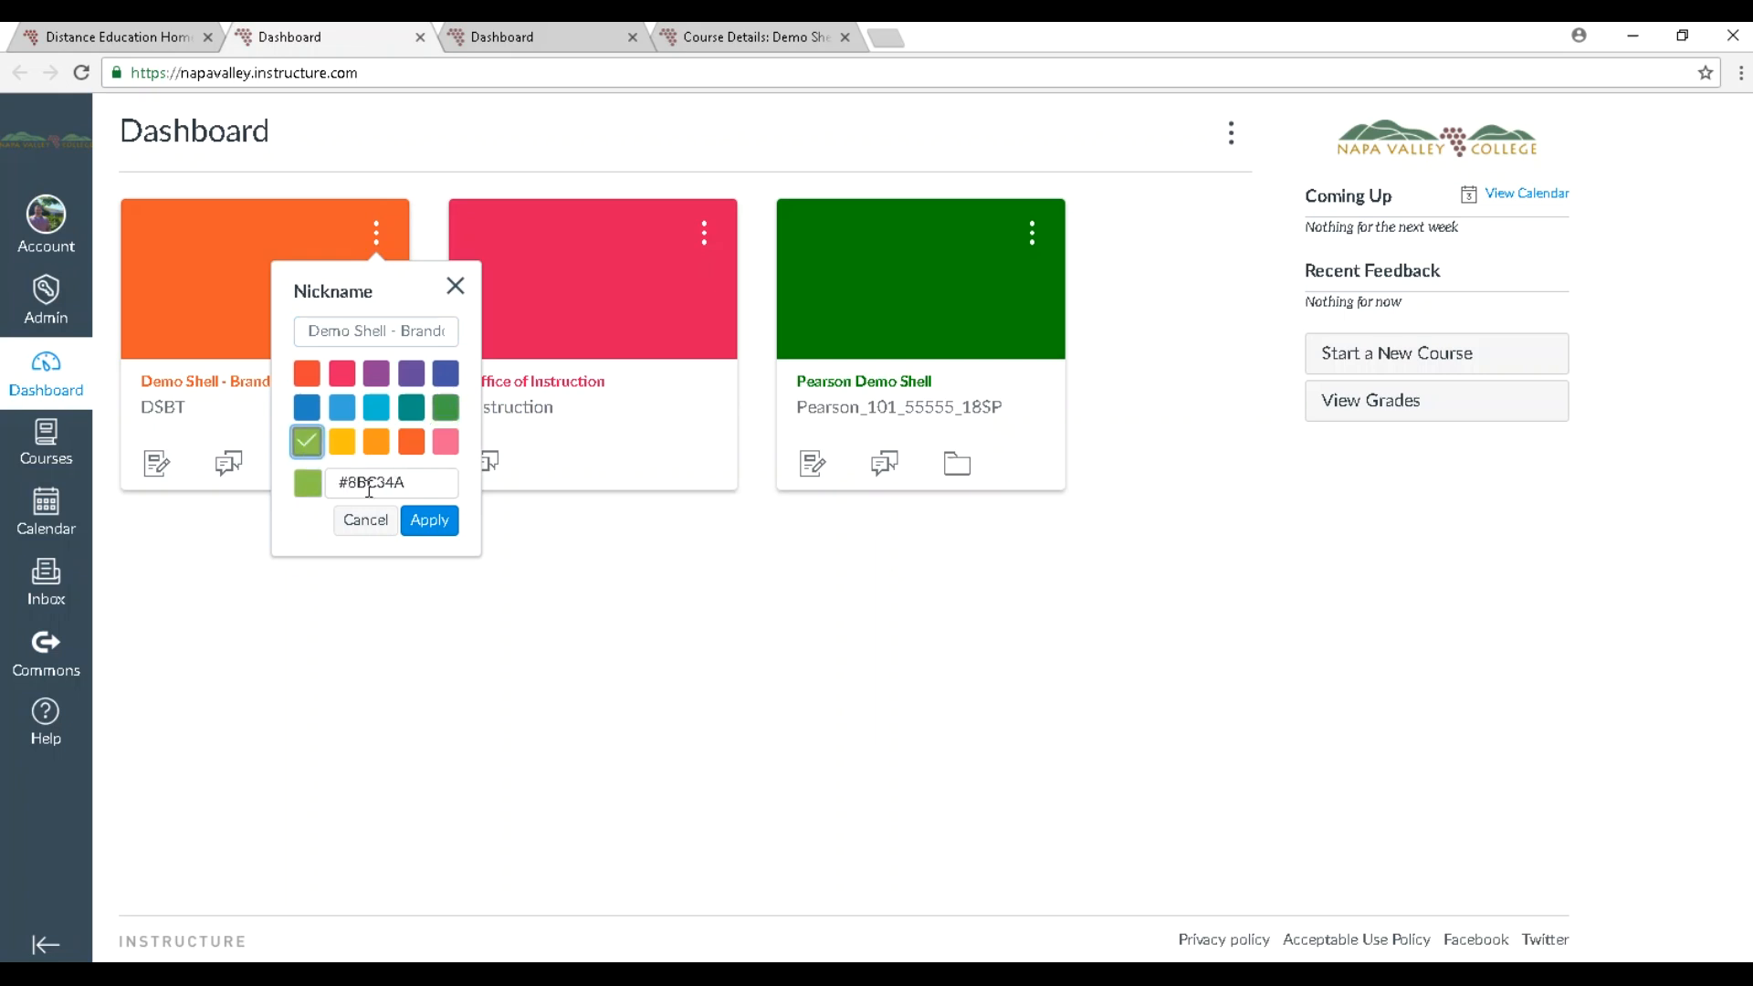
{"action": "left_click", "coordinate": [428, 521]}
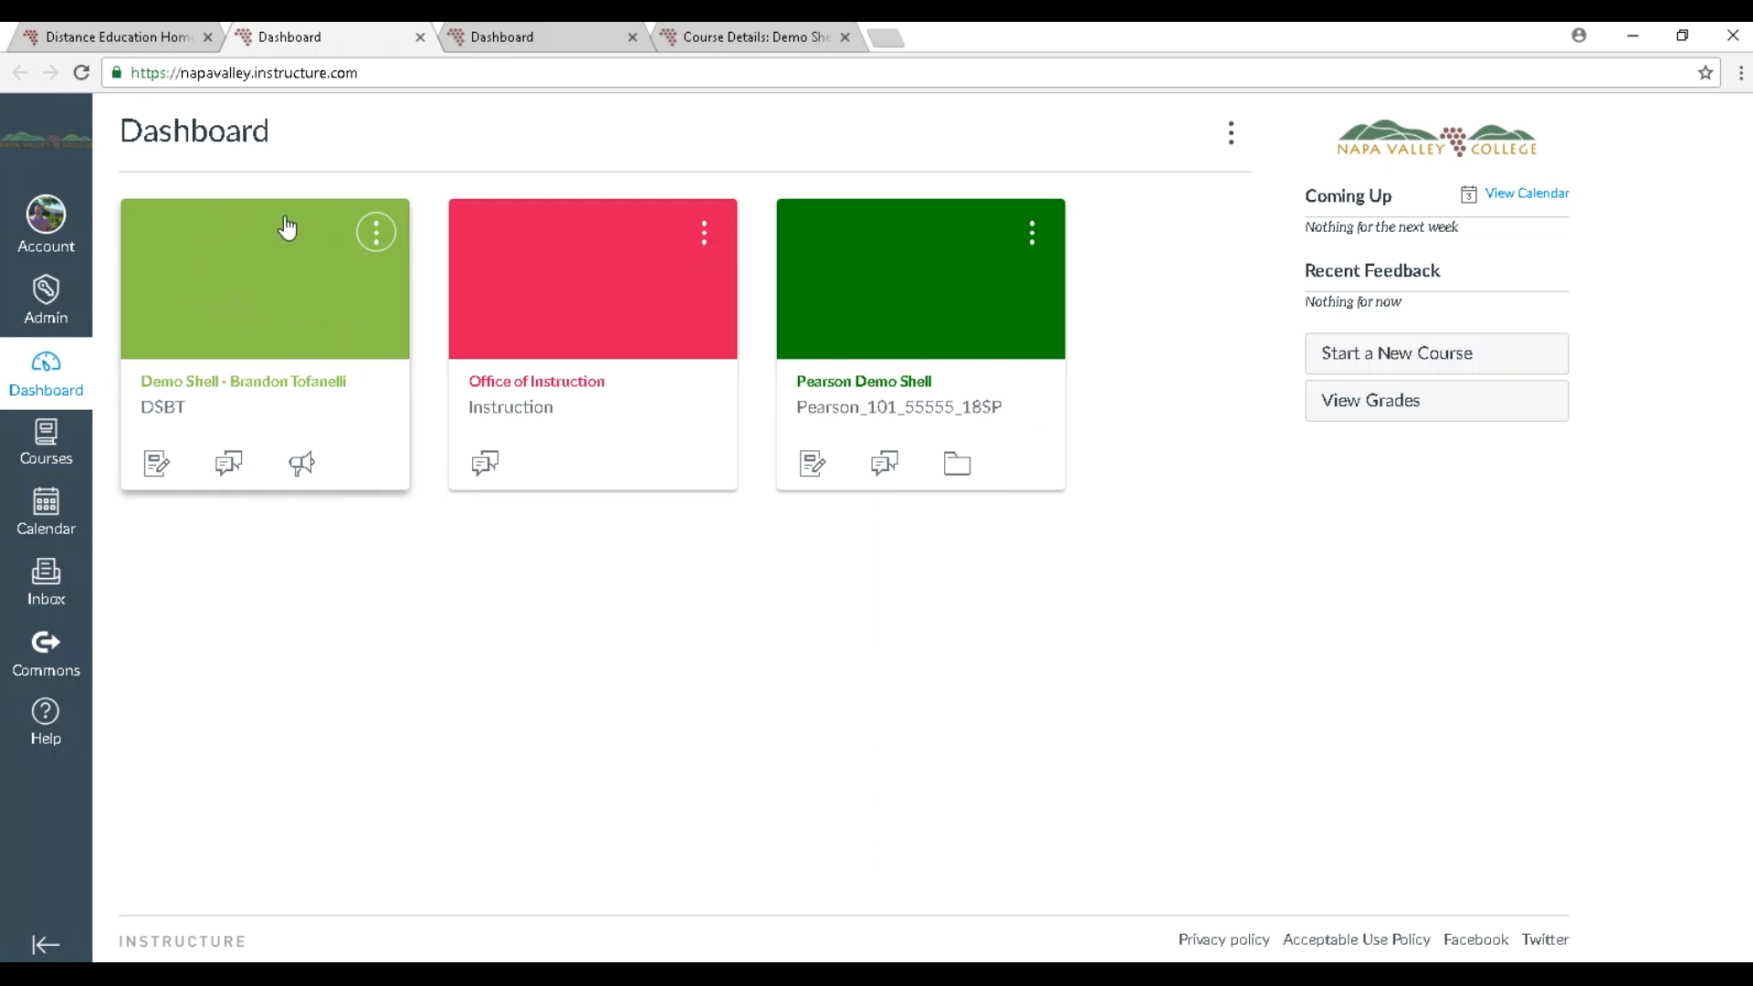
Open the Demo Shell course's settings and upload the canvas-panda picture from the computer as its course image
{"action": "left_click", "coordinate": [266, 325]}
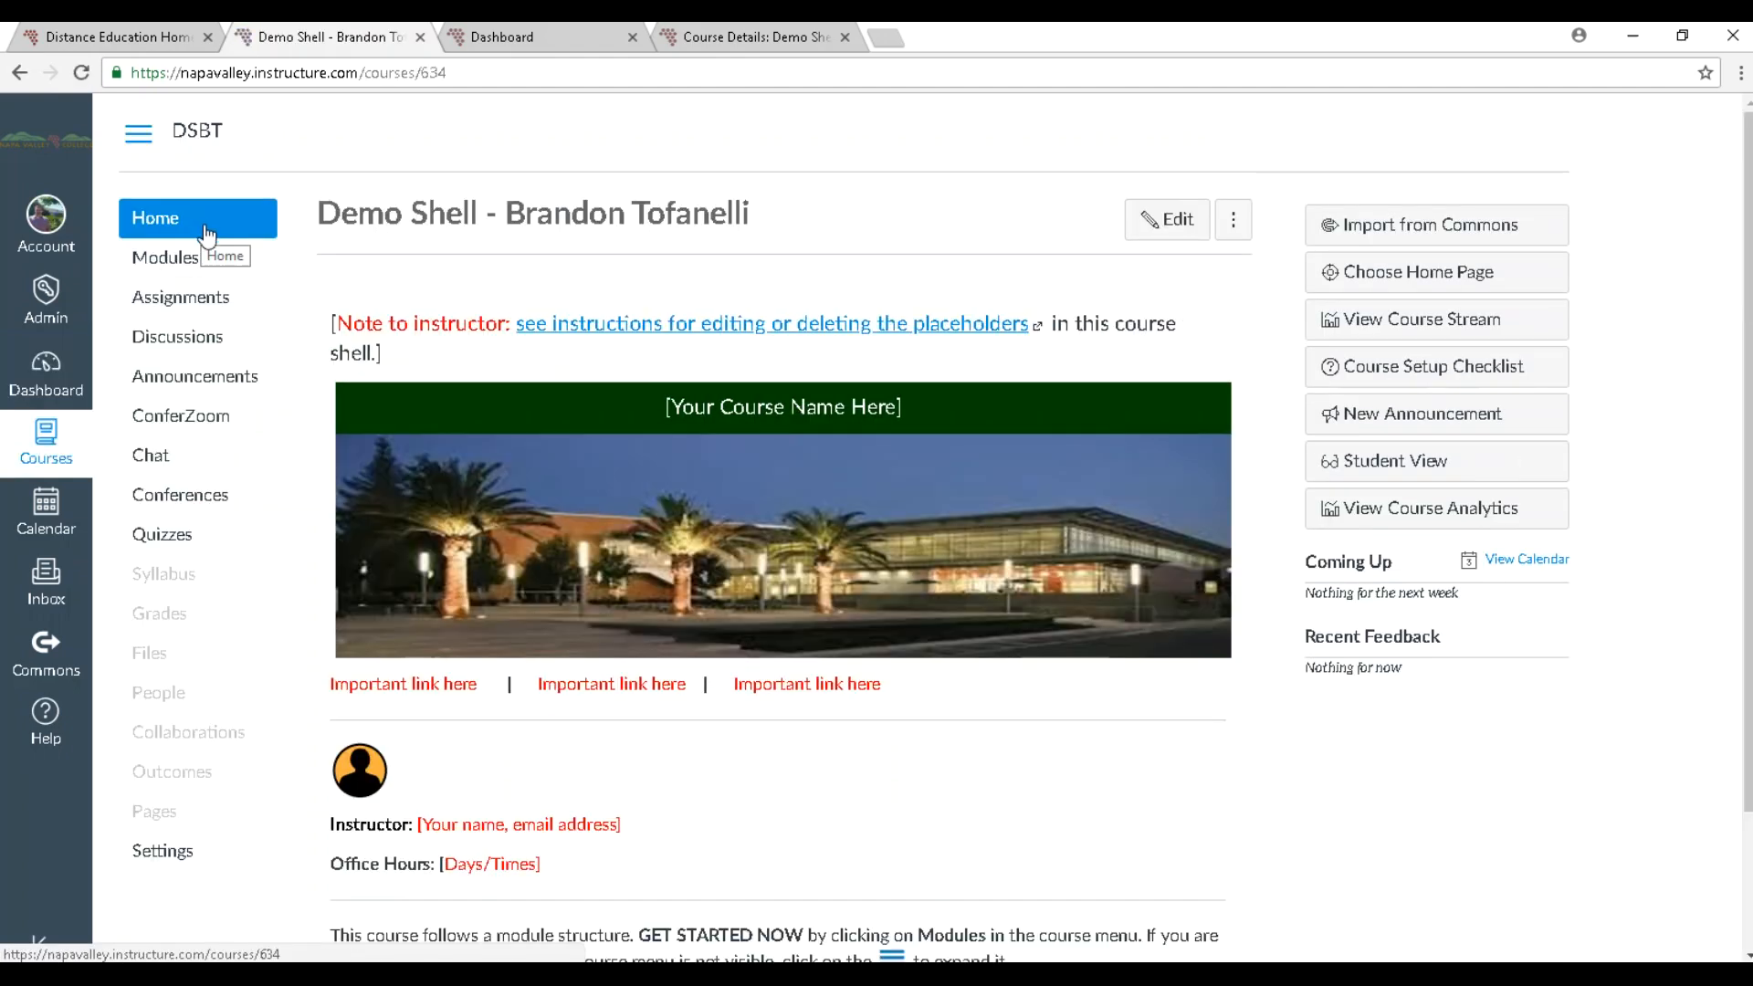
{"action": "left_click", "coordinate": [180, 856]}
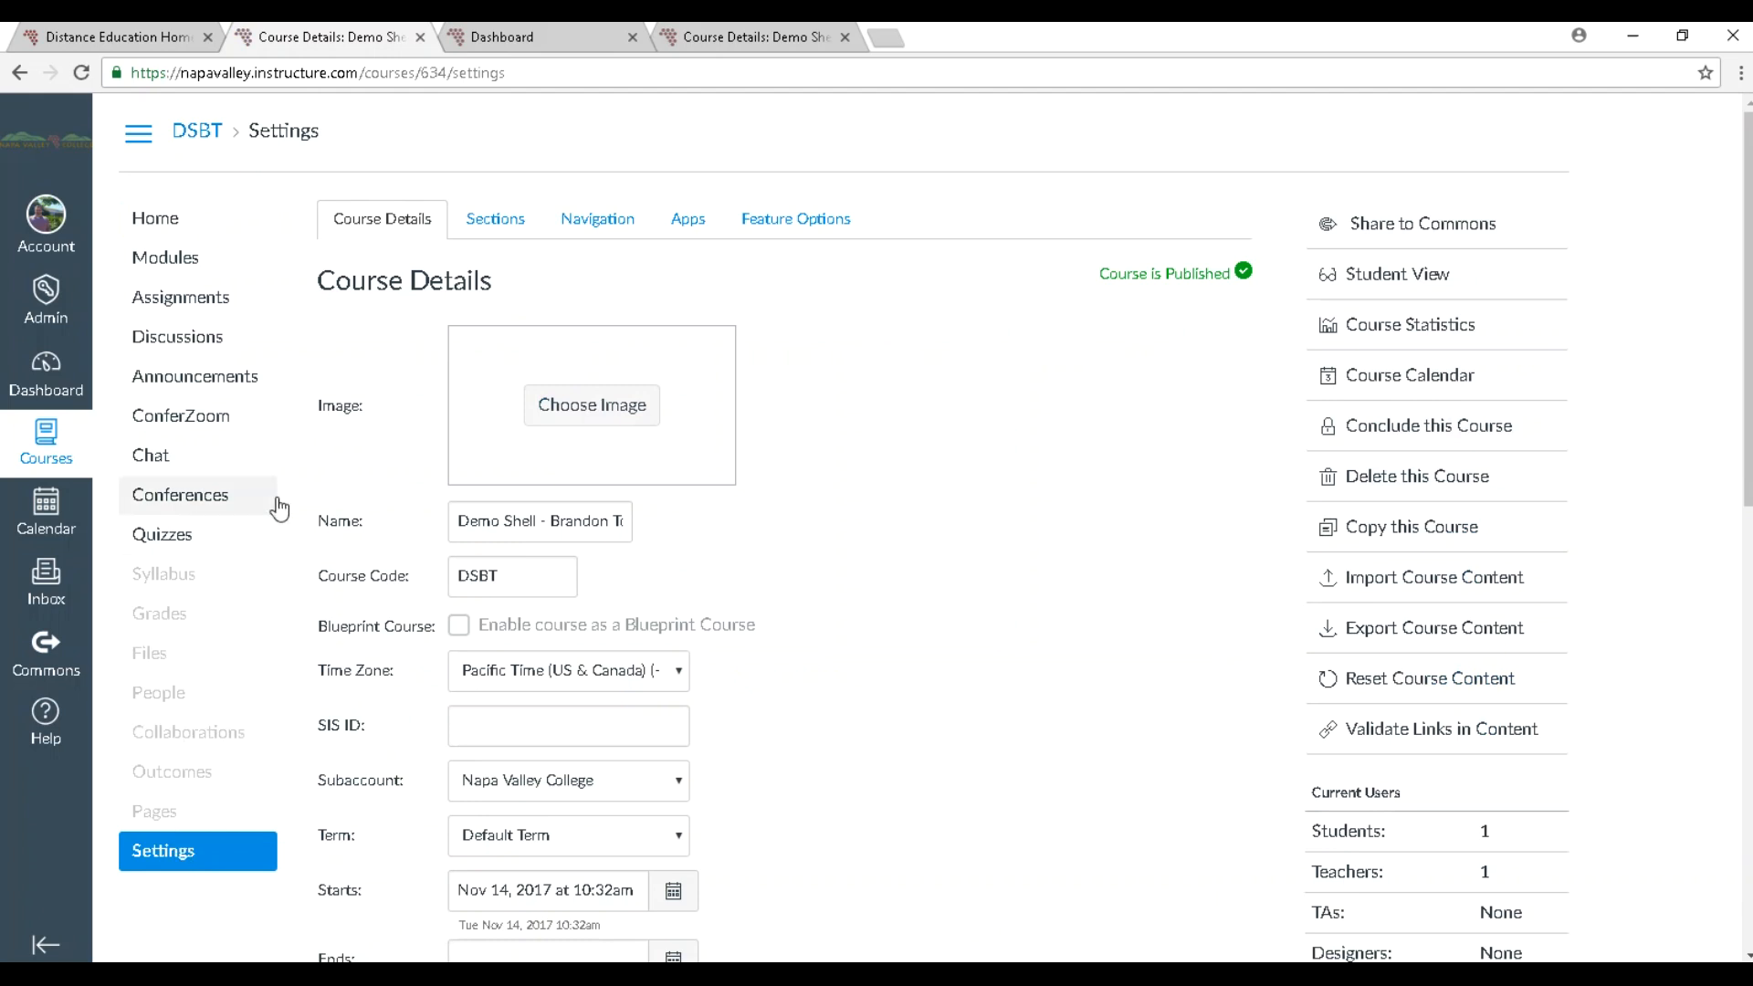
{"action": "left_click", "coordinate": [603, 422]}
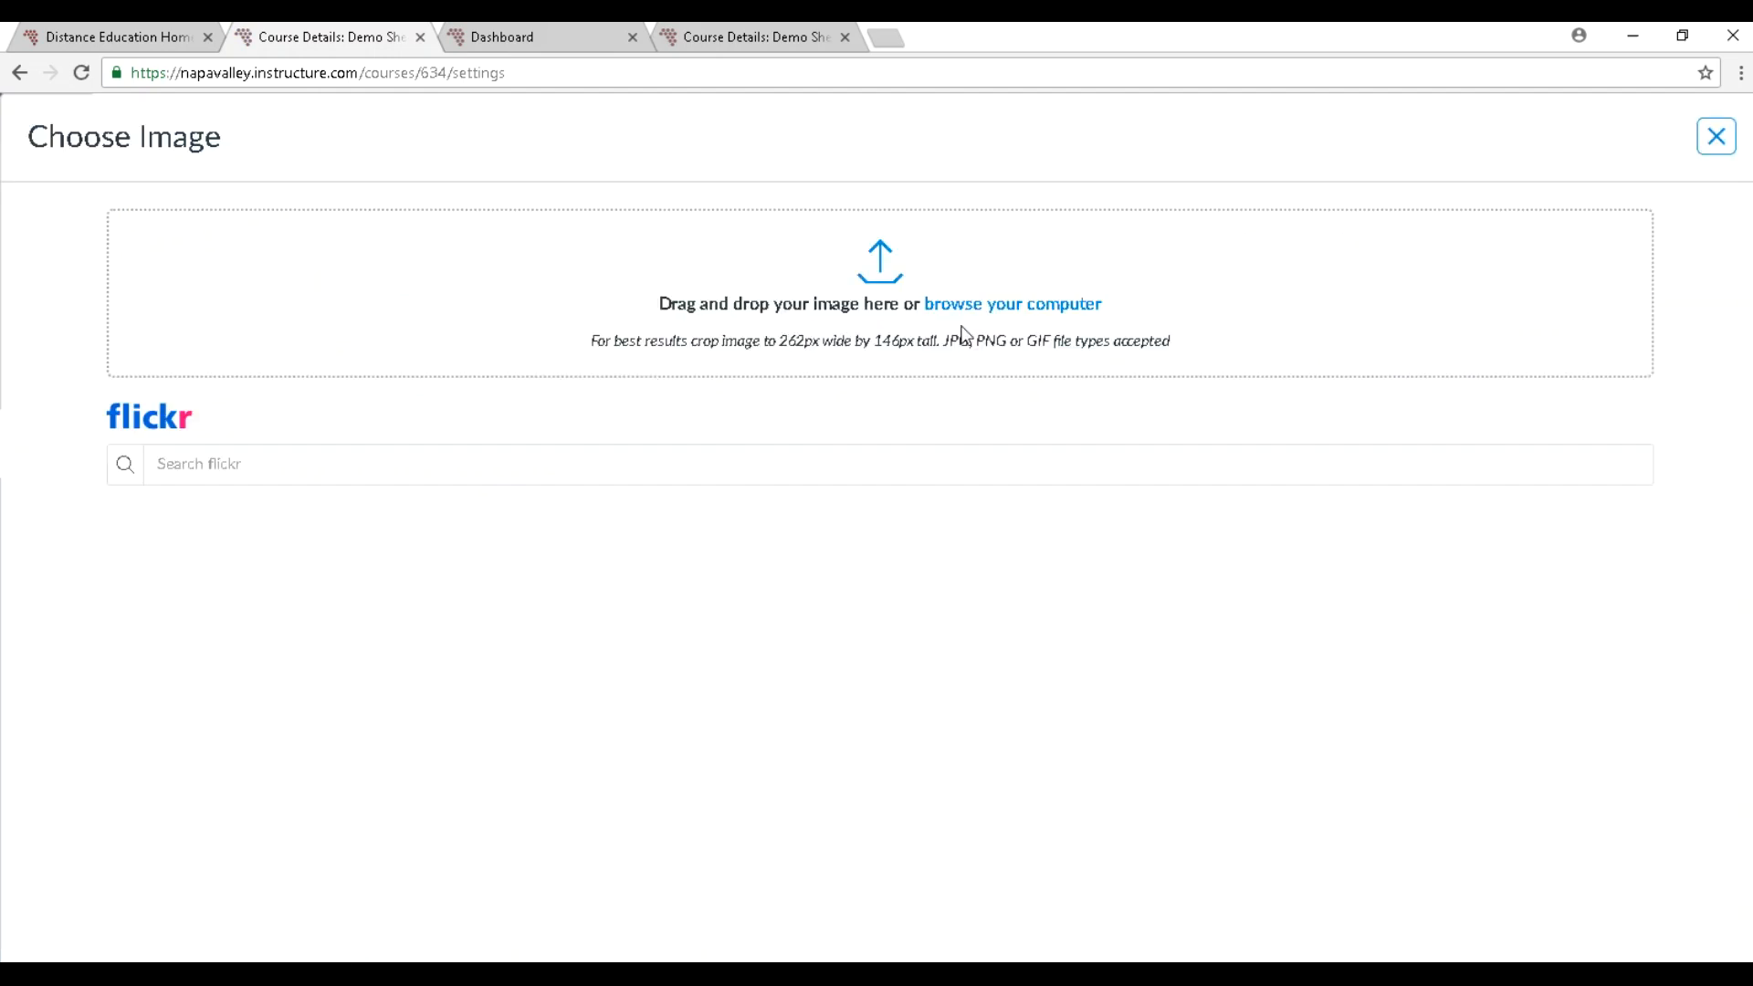
{"action": "left_click", "coordinate": [1033, 315]}
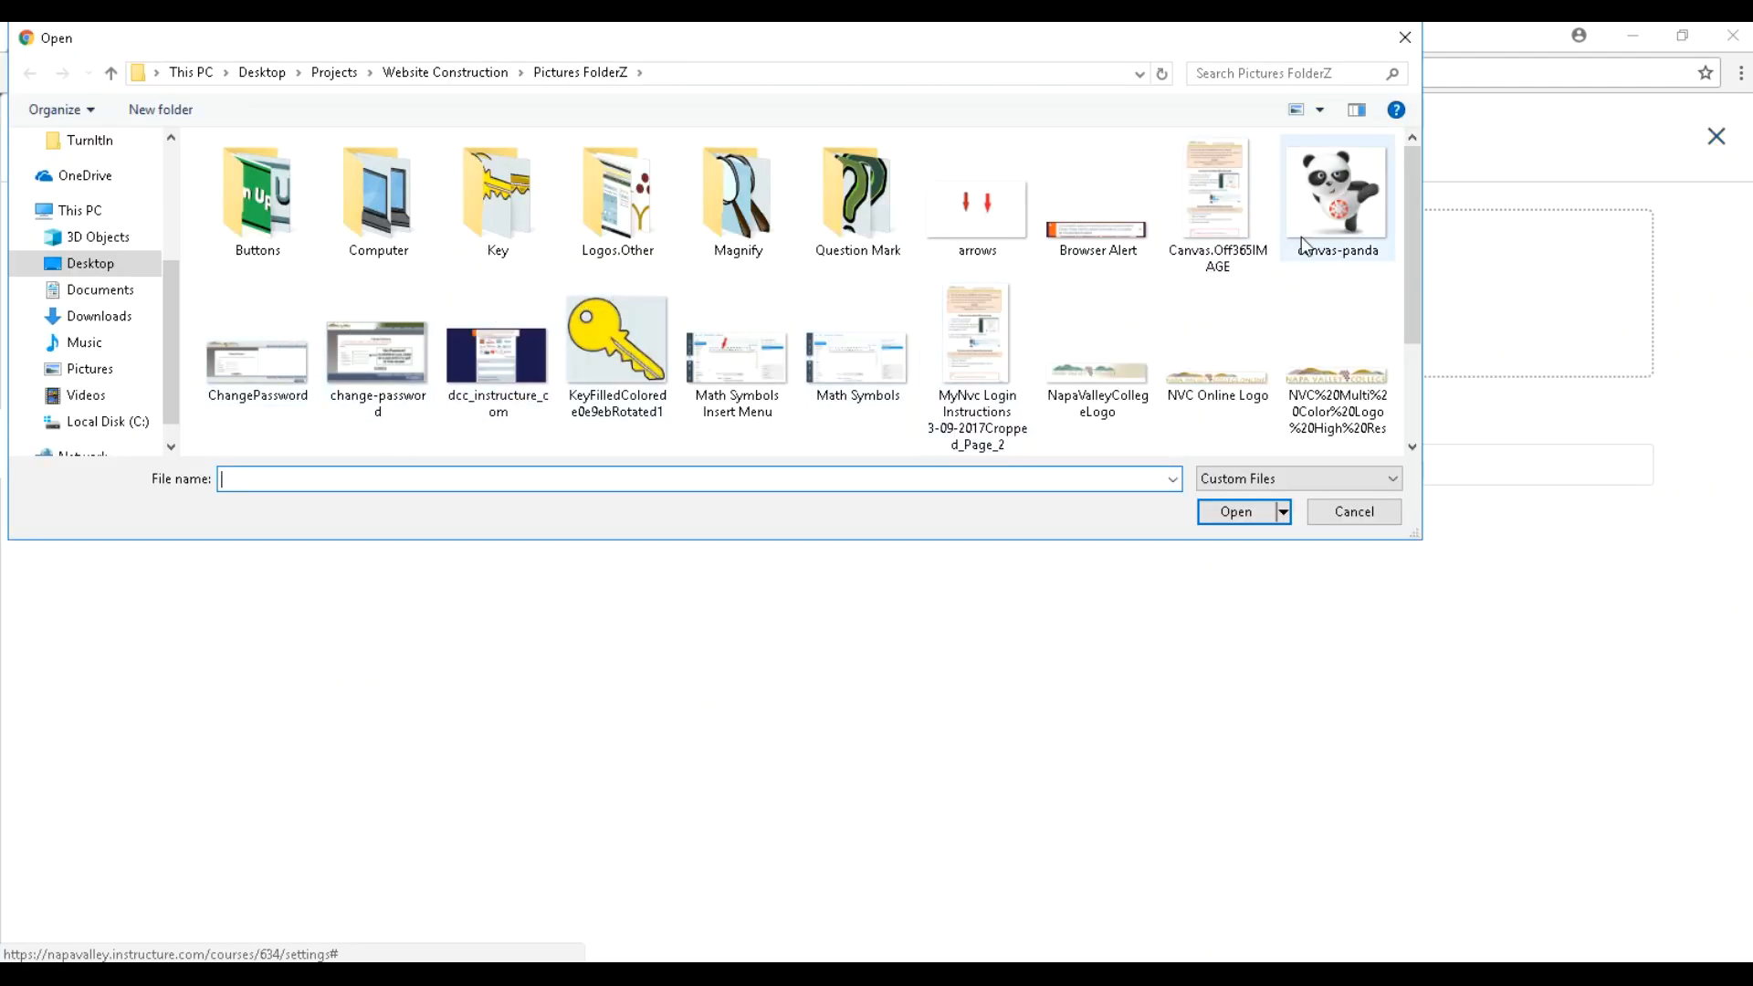
{"action": "left_click", "coordinate": [1328, 205]}
{"action": "left_click", "coordinate": [1251, 512]}
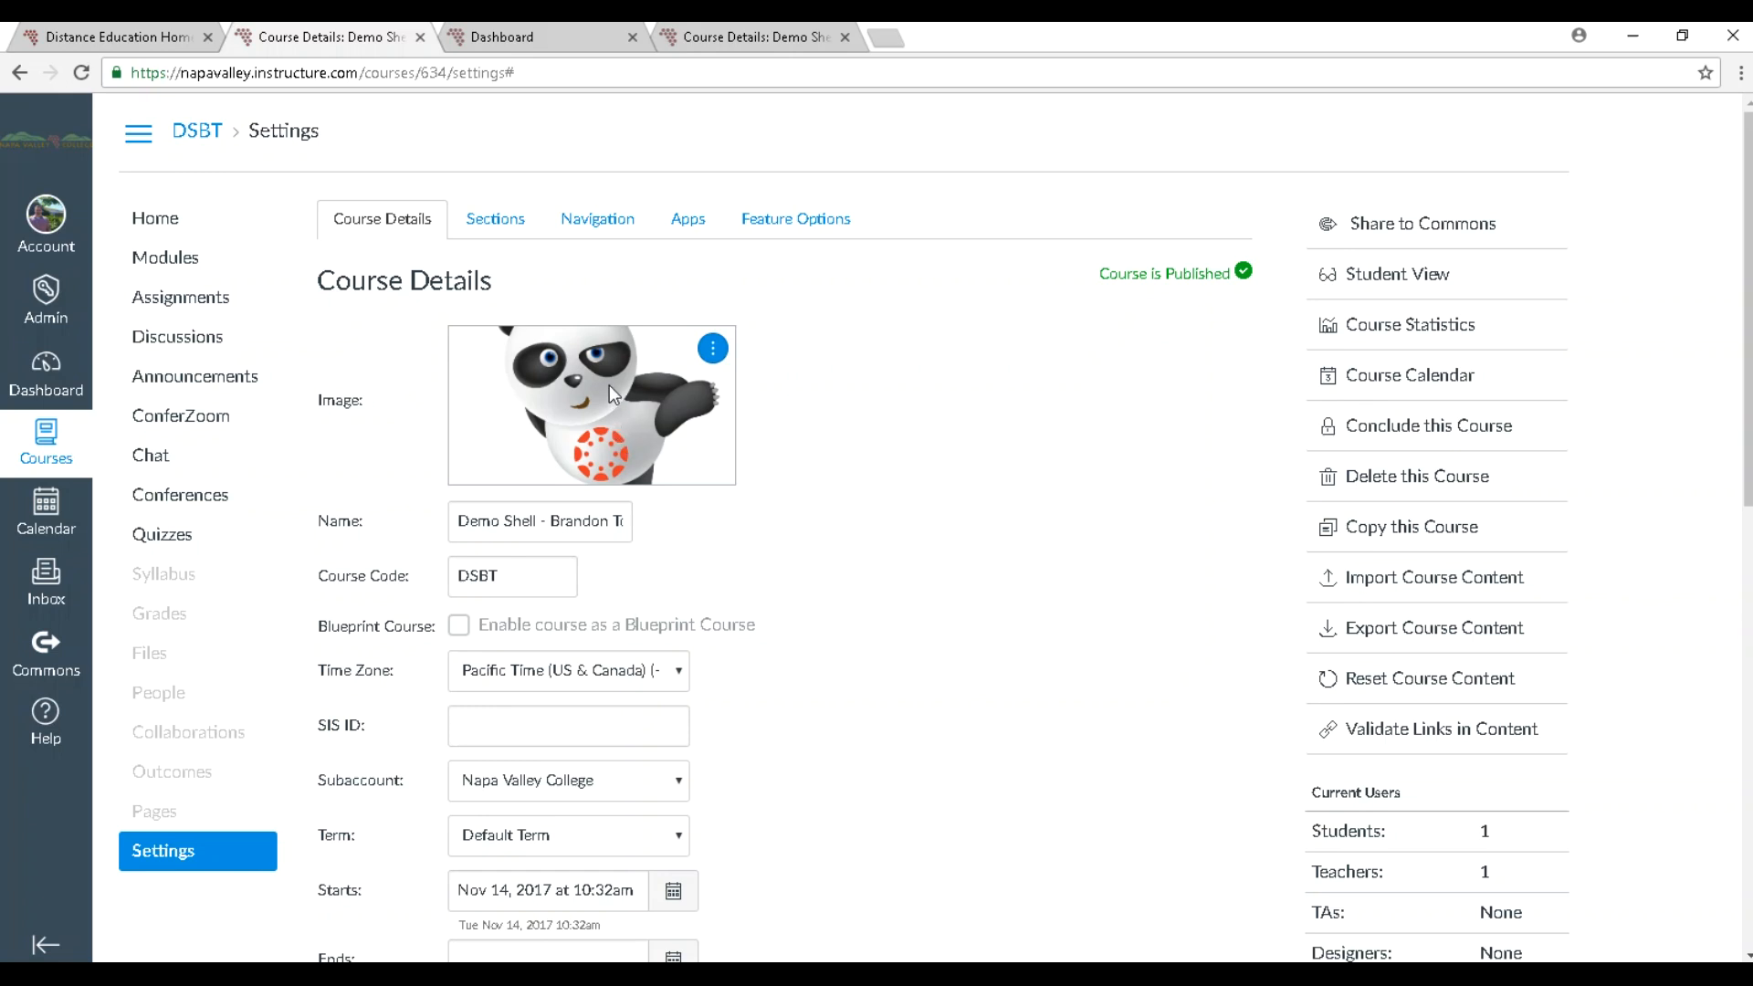
Update the course details to save the image, and return to the dashboard
{"action": "scroll", "coordinate": [1053, 757], "scroll_direction": "down", "scroll_amount": 10}
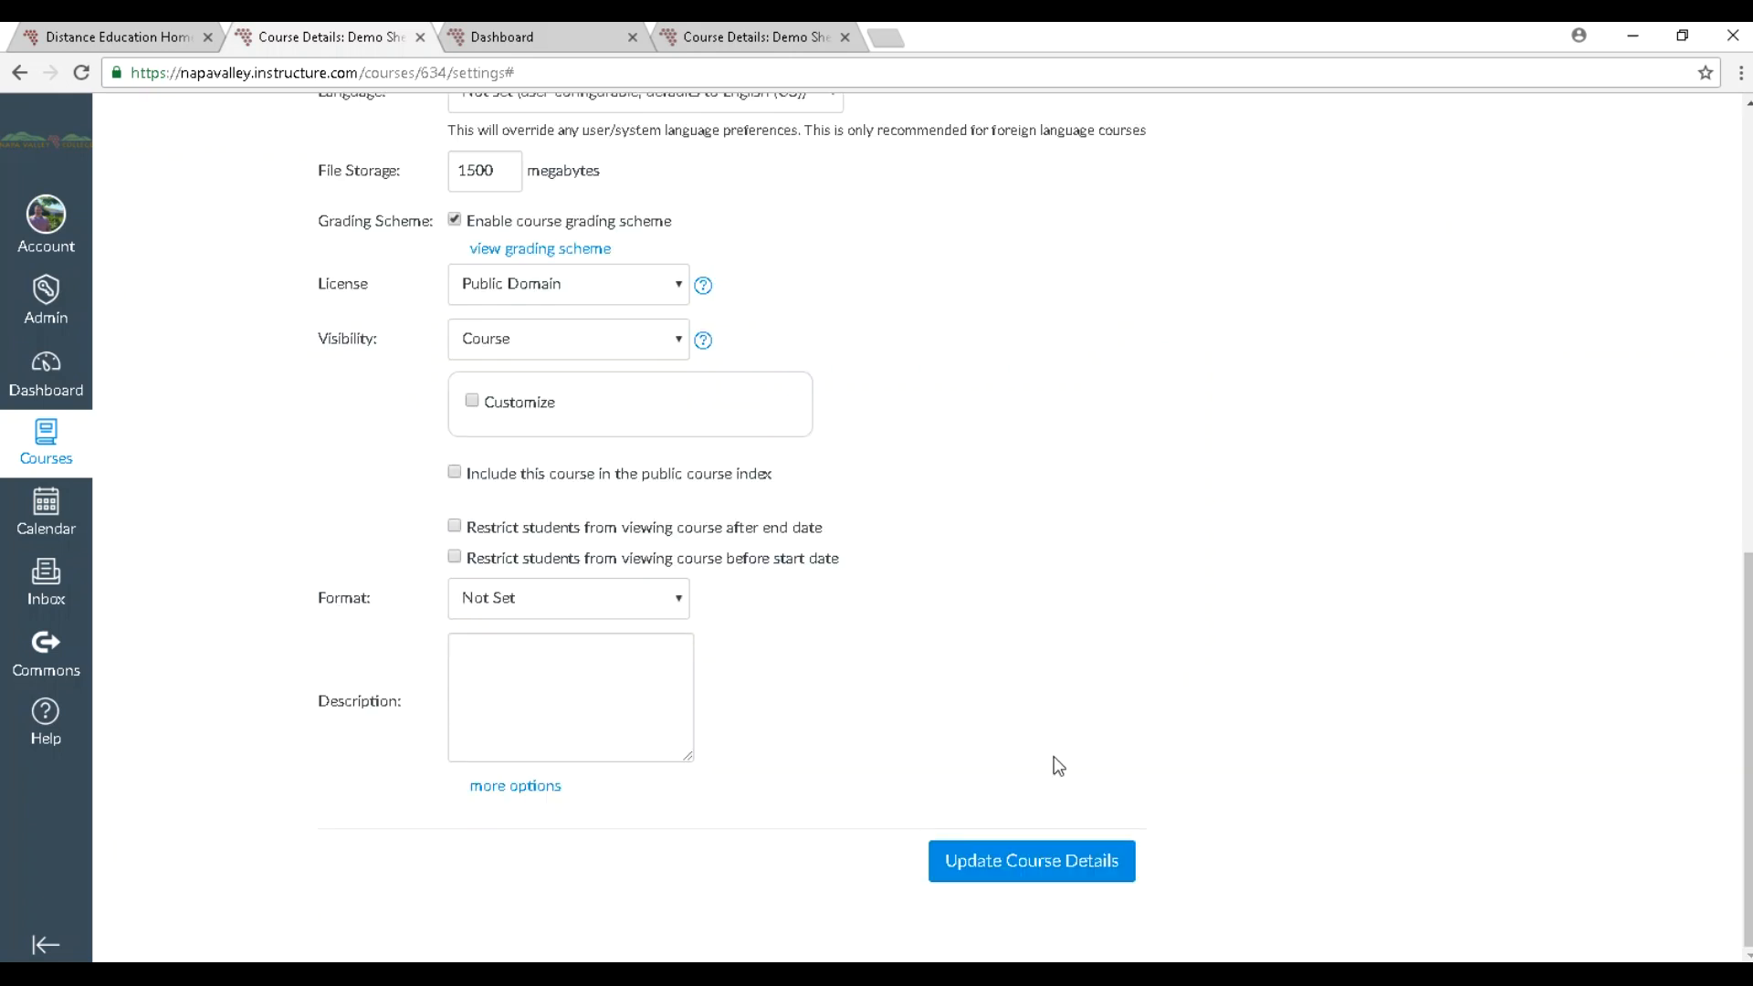
{"action": "left_click", "coordinate": [1038, 872]}
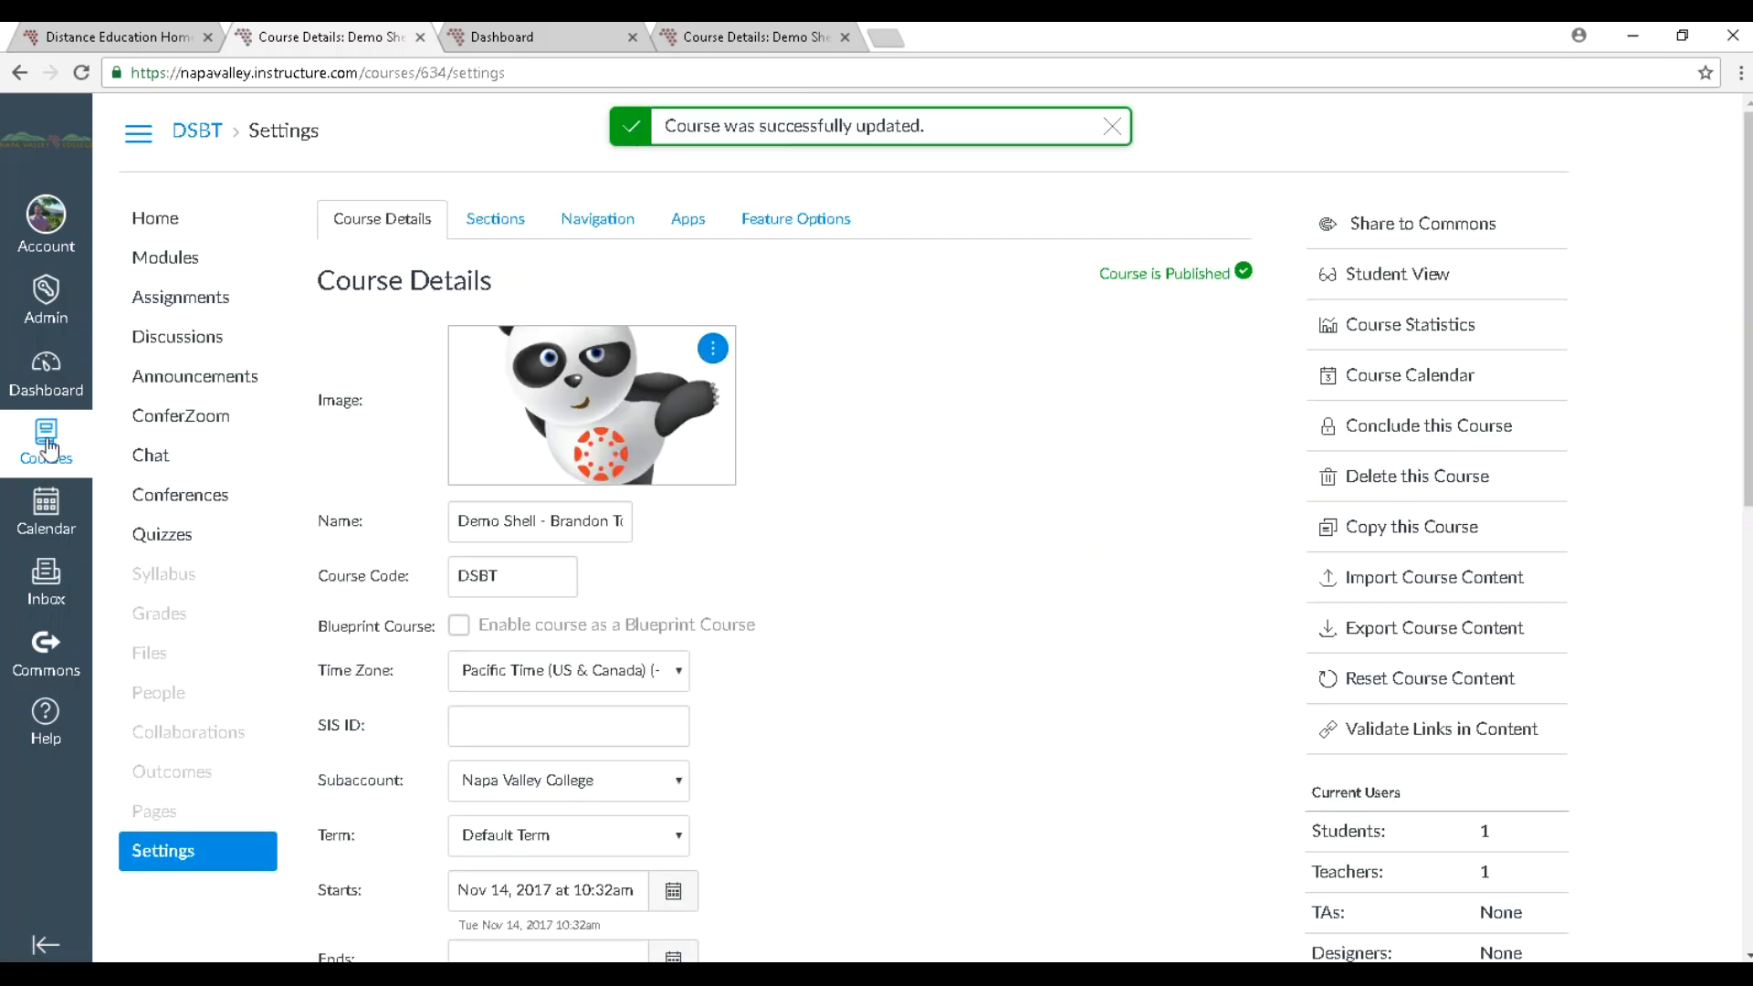
{"action": "left_click", "coordinate": [35, 378]}
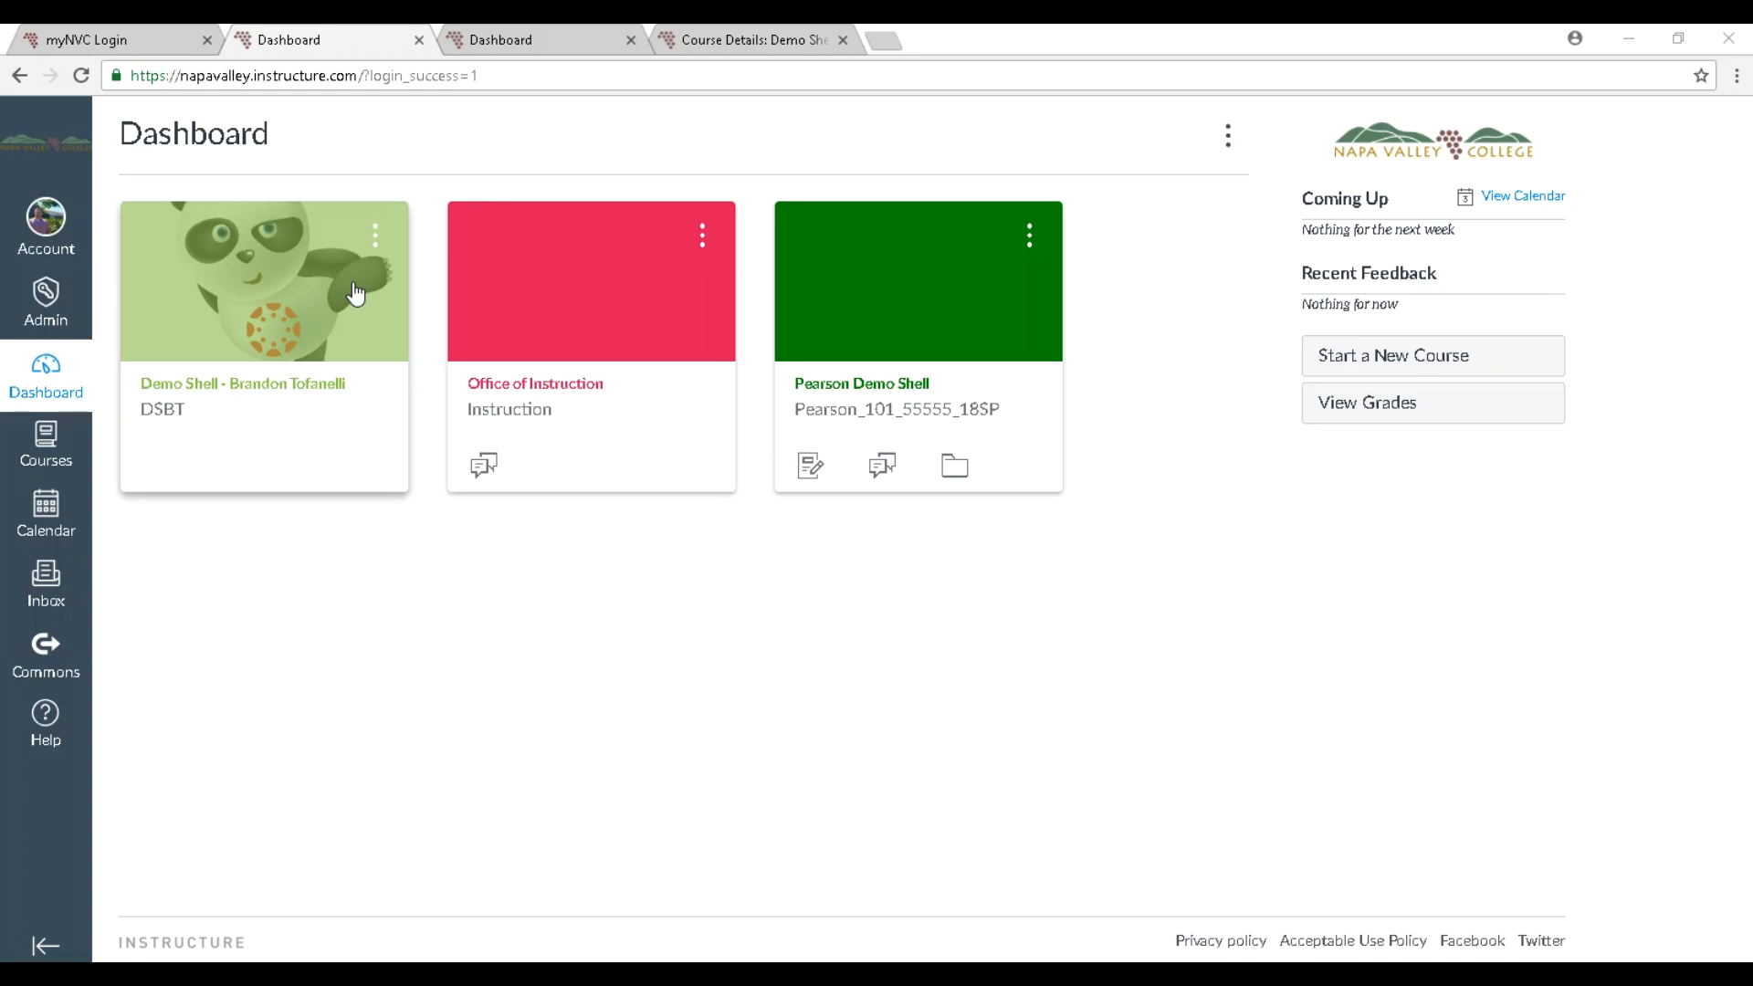
Open the Demo Shell course's navigation settings and review the list of items hidden from students
{"action": "left_click", "coordinate": [273, 294]}
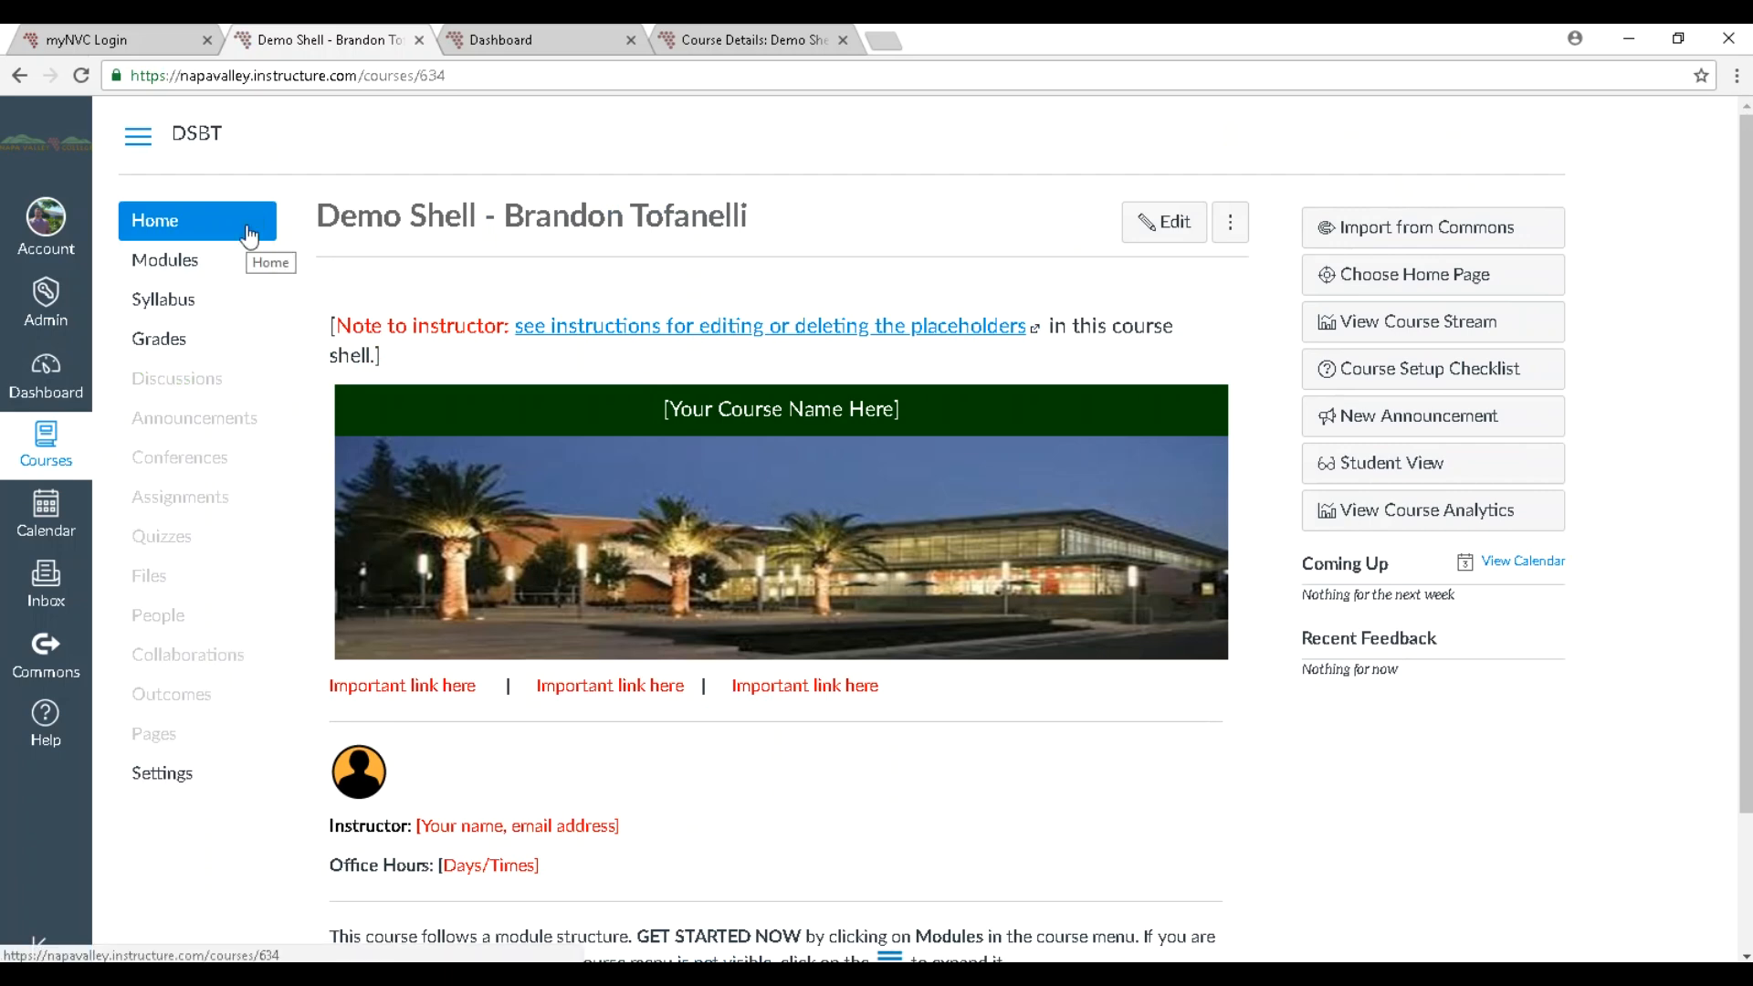
{"action": "left_click", "coordinate": [192, 781]}
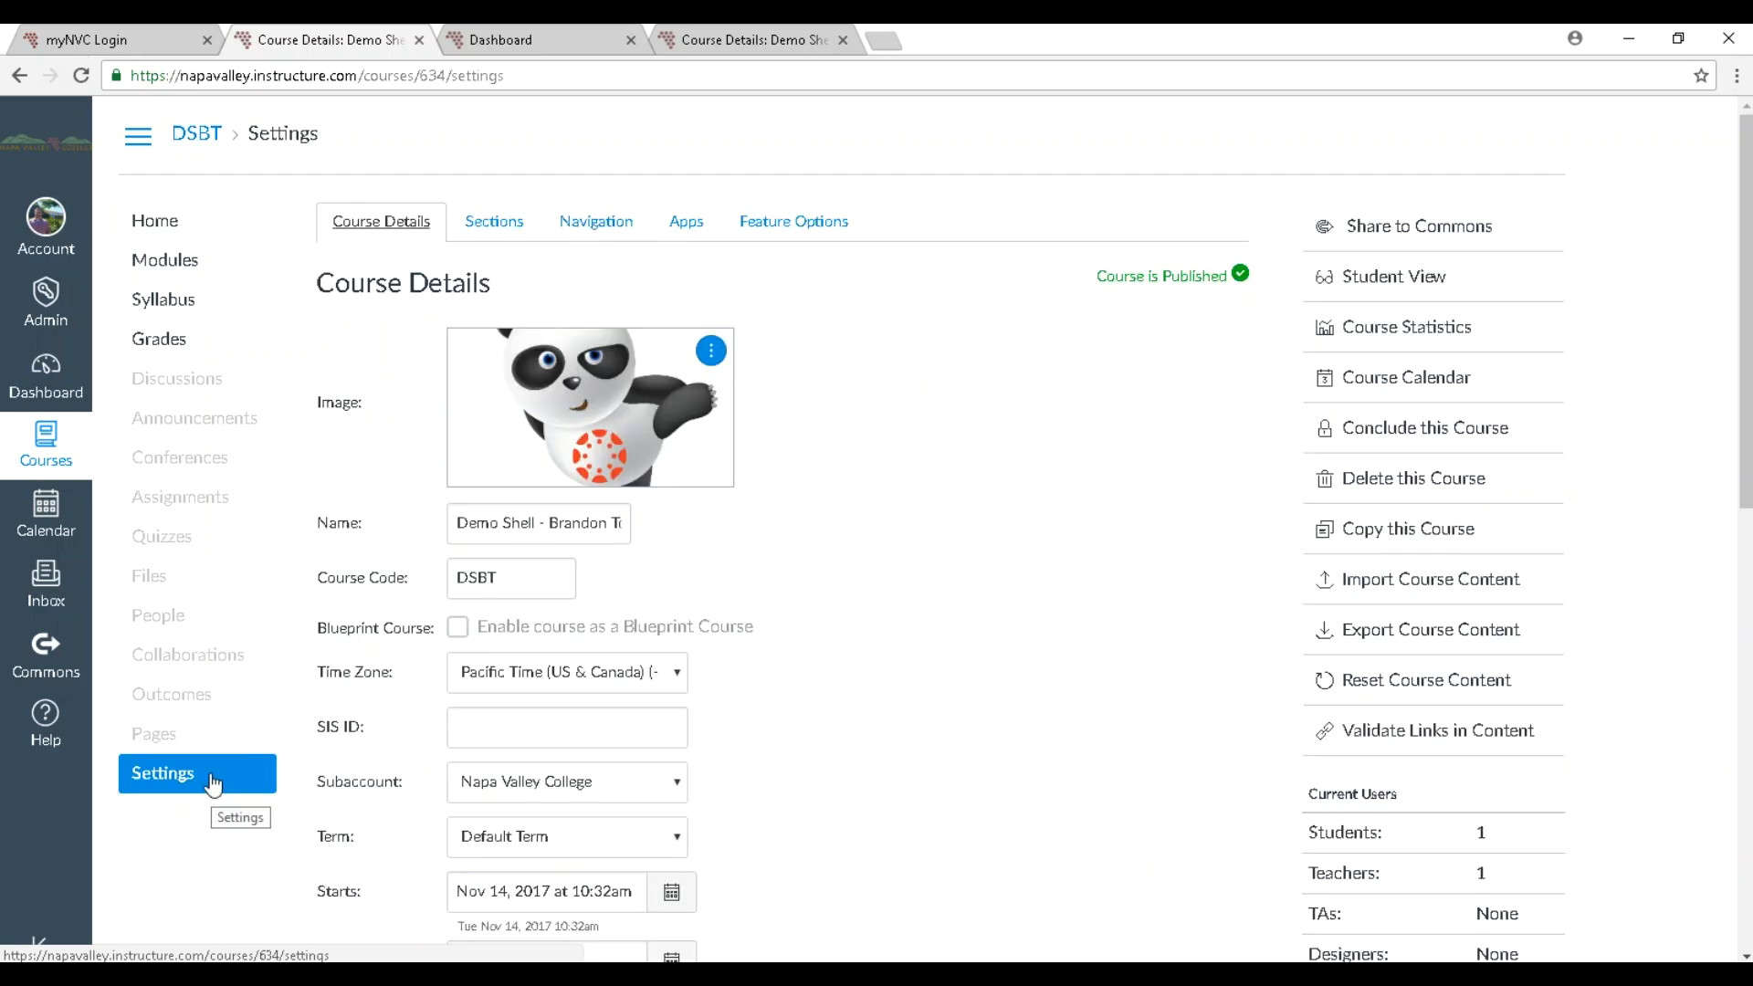
{"action": "left_click", "coordinate": [600, 221]}
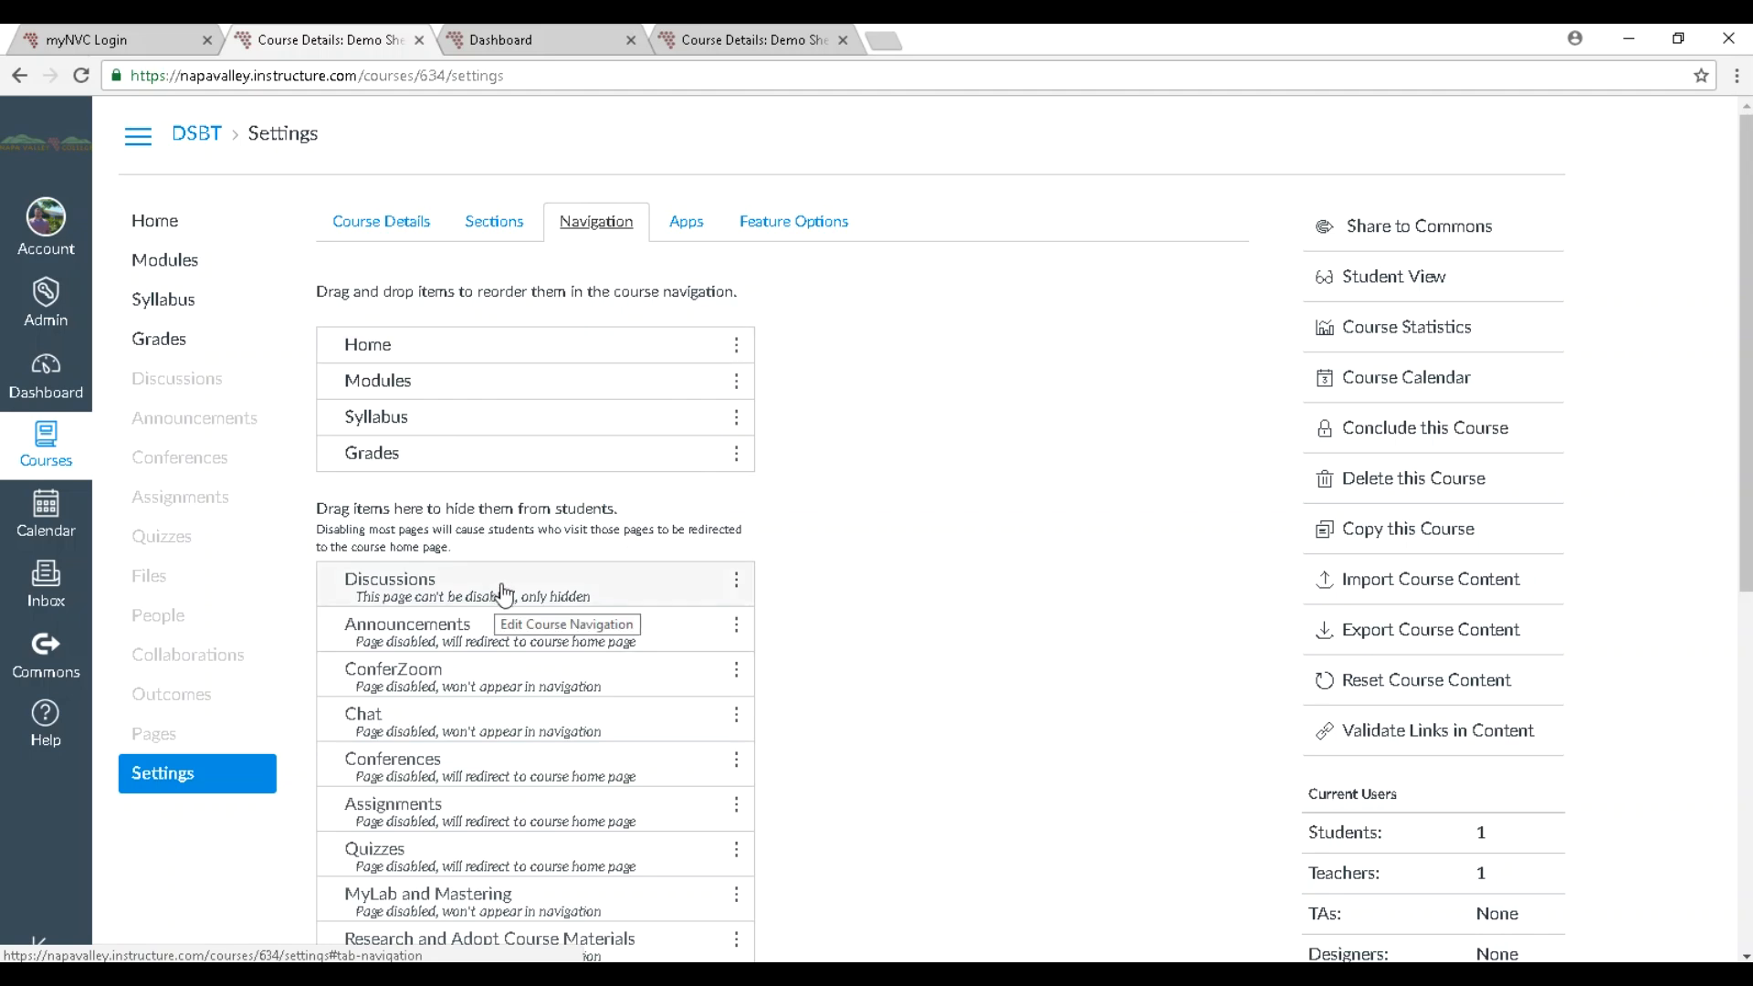
{"action": "scroll", "coordinate": [563, 630], "scroll_direction": "down", "scroll_amount": 5}
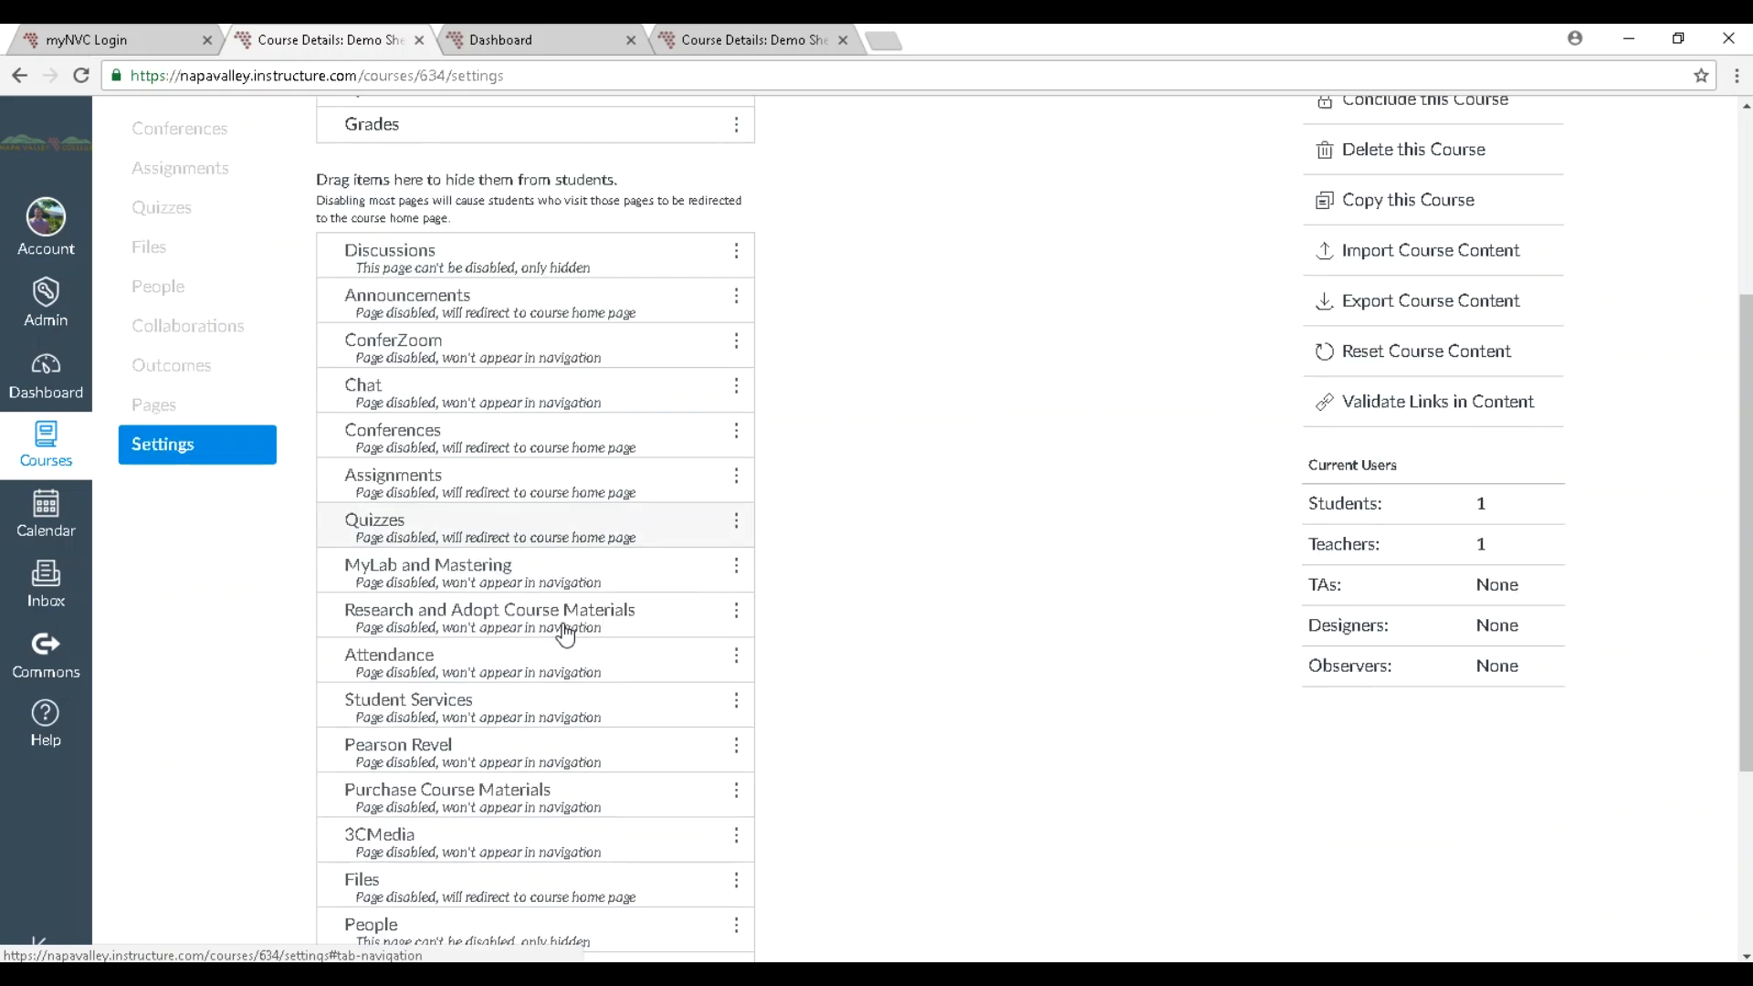
{"action": "scroll", "coordinate": [562, 644], "scroll_direction": "down", "scroll_amount": 3}
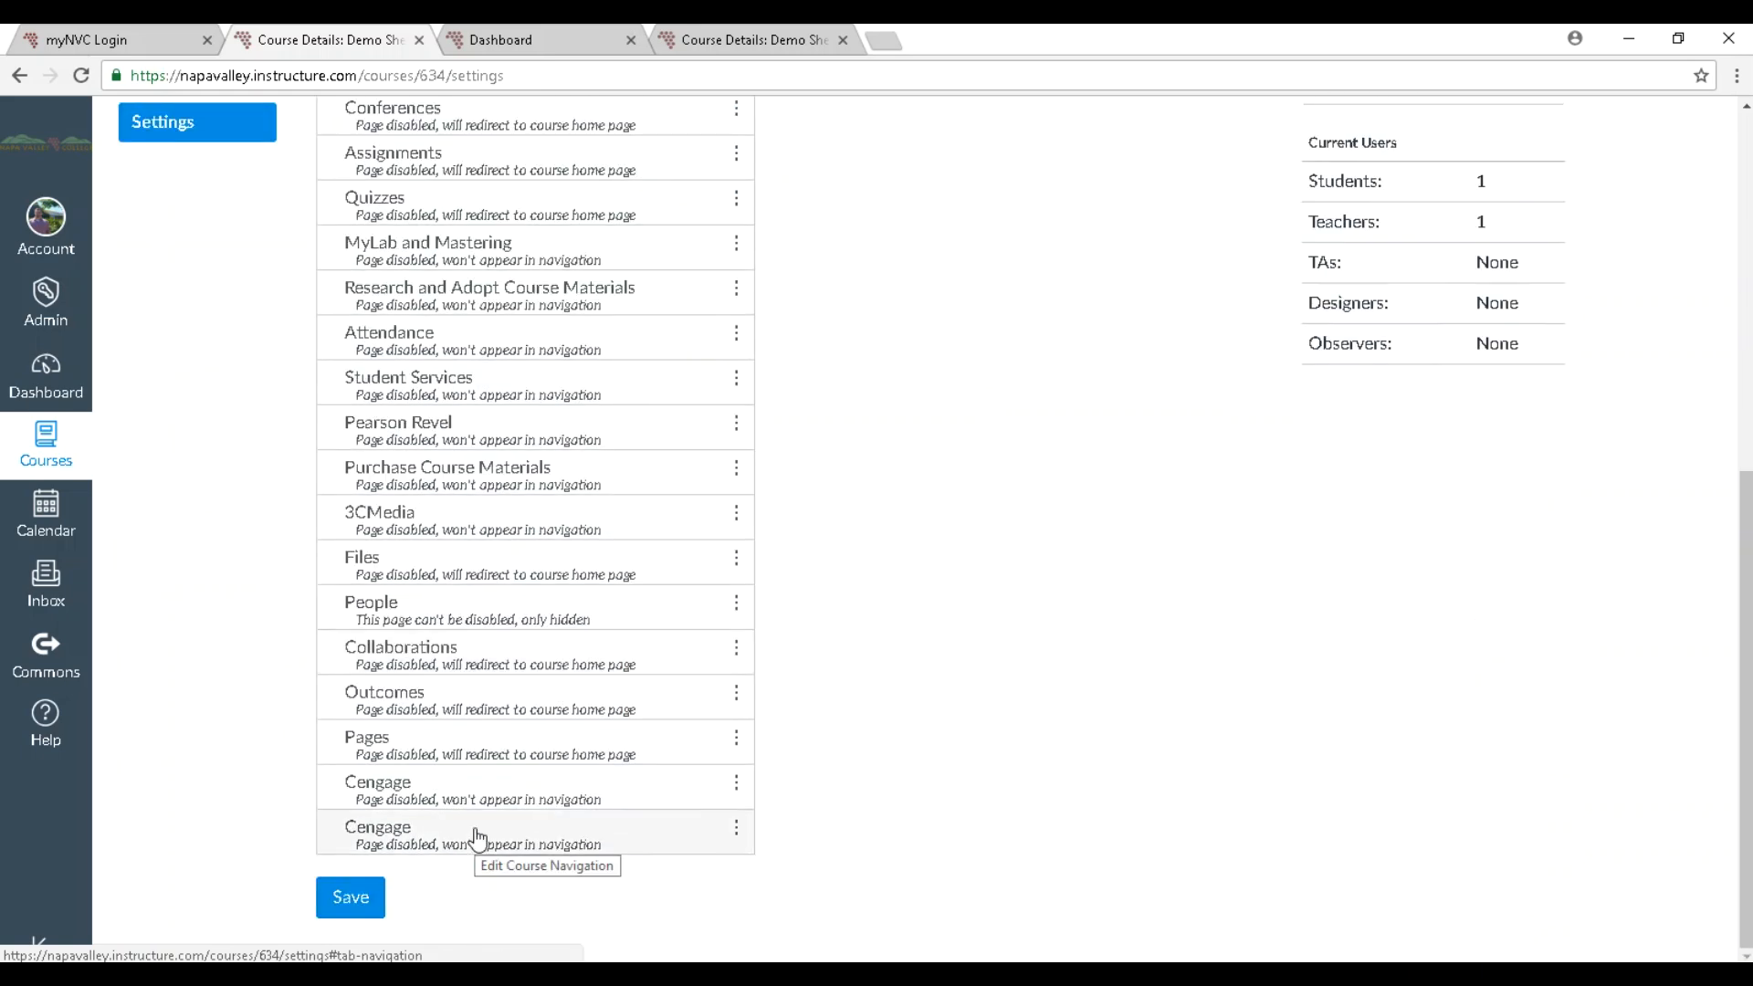
{"action": "scroll", "coordinate": [476, 835], "scroll_direction": "up", "scroll_amount": 5}
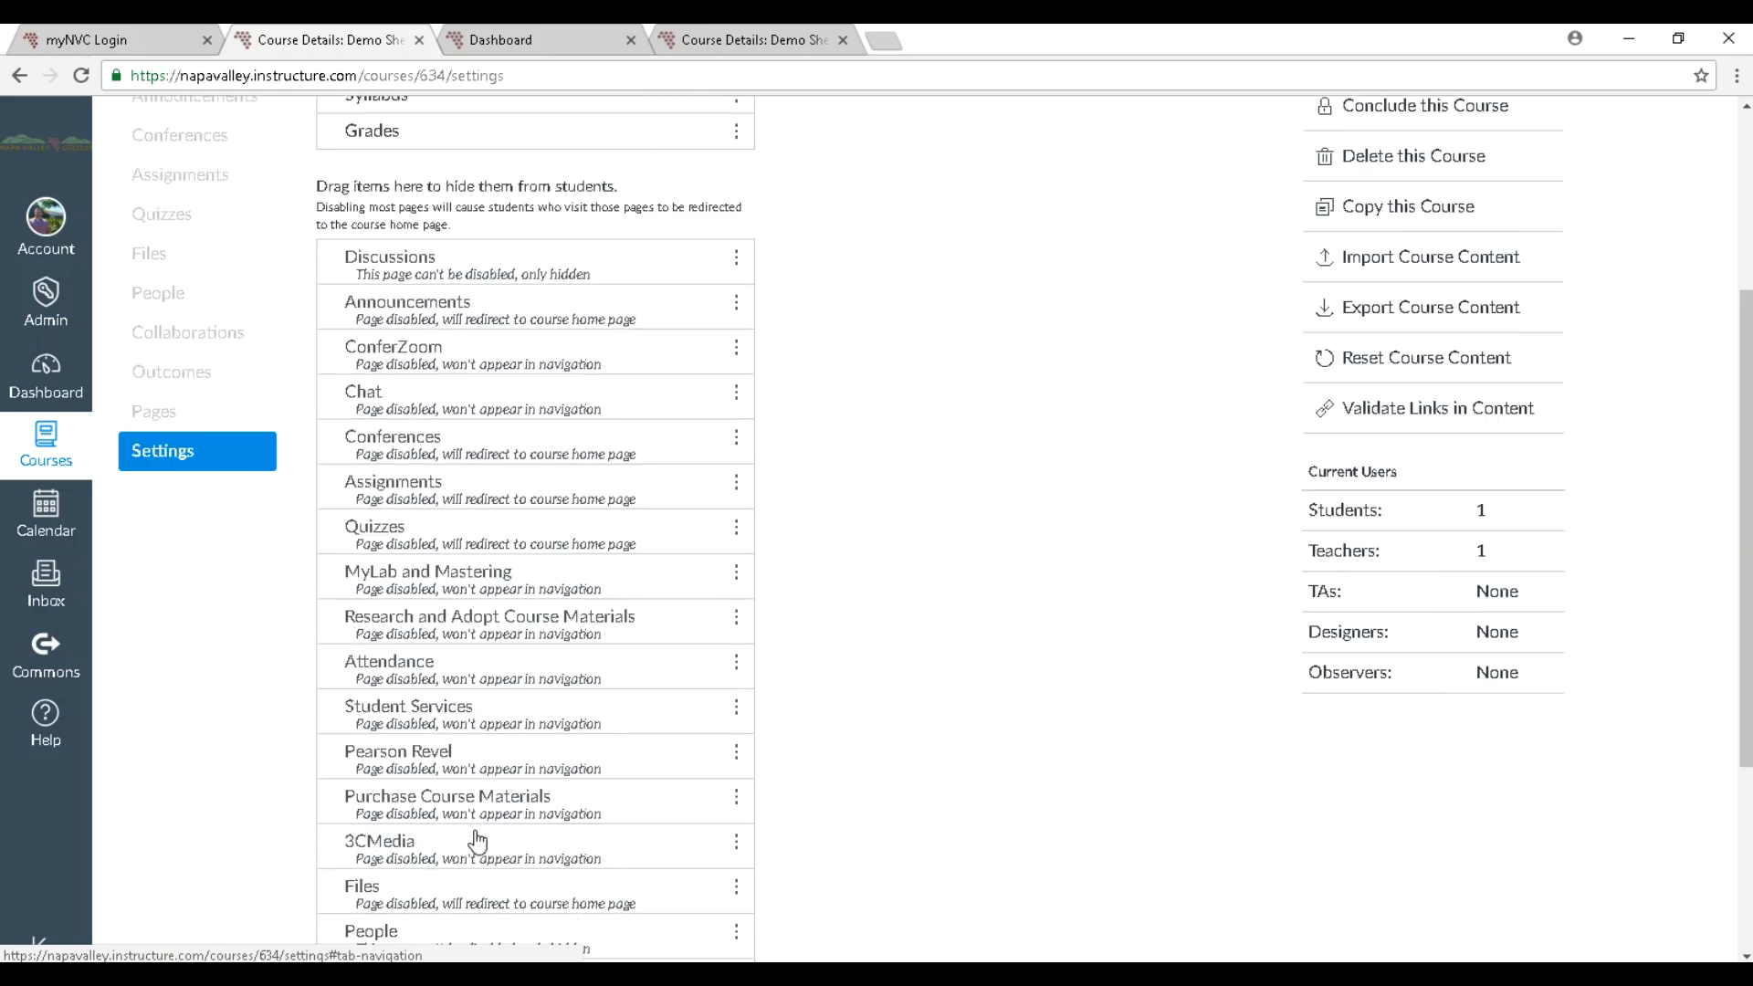
{"action": "scroll", "coordinate": [478, 808], "scroll_direction": "up", "scroll_amount": 3}
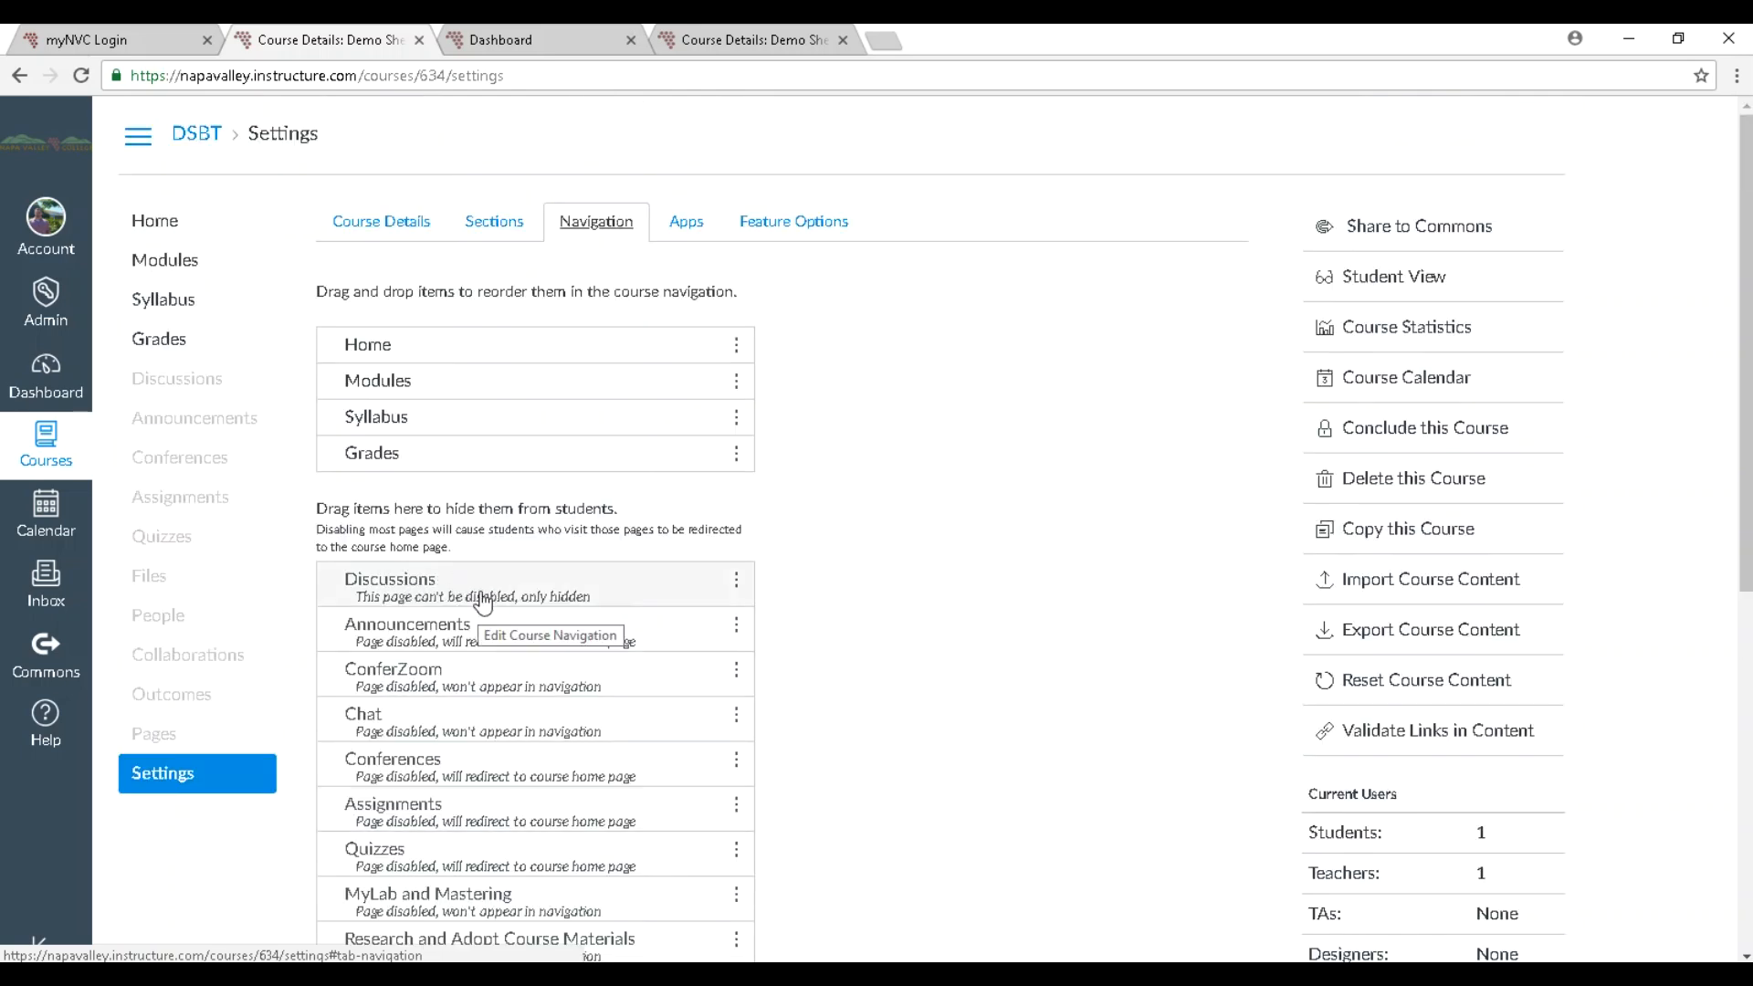
Move Discussions from the hidden items to the visible course navigation below Grades, and save the navigation
{"action": "left_click_drag", "start_coordinate": [484, 601], "coordinate": [475, 513]}
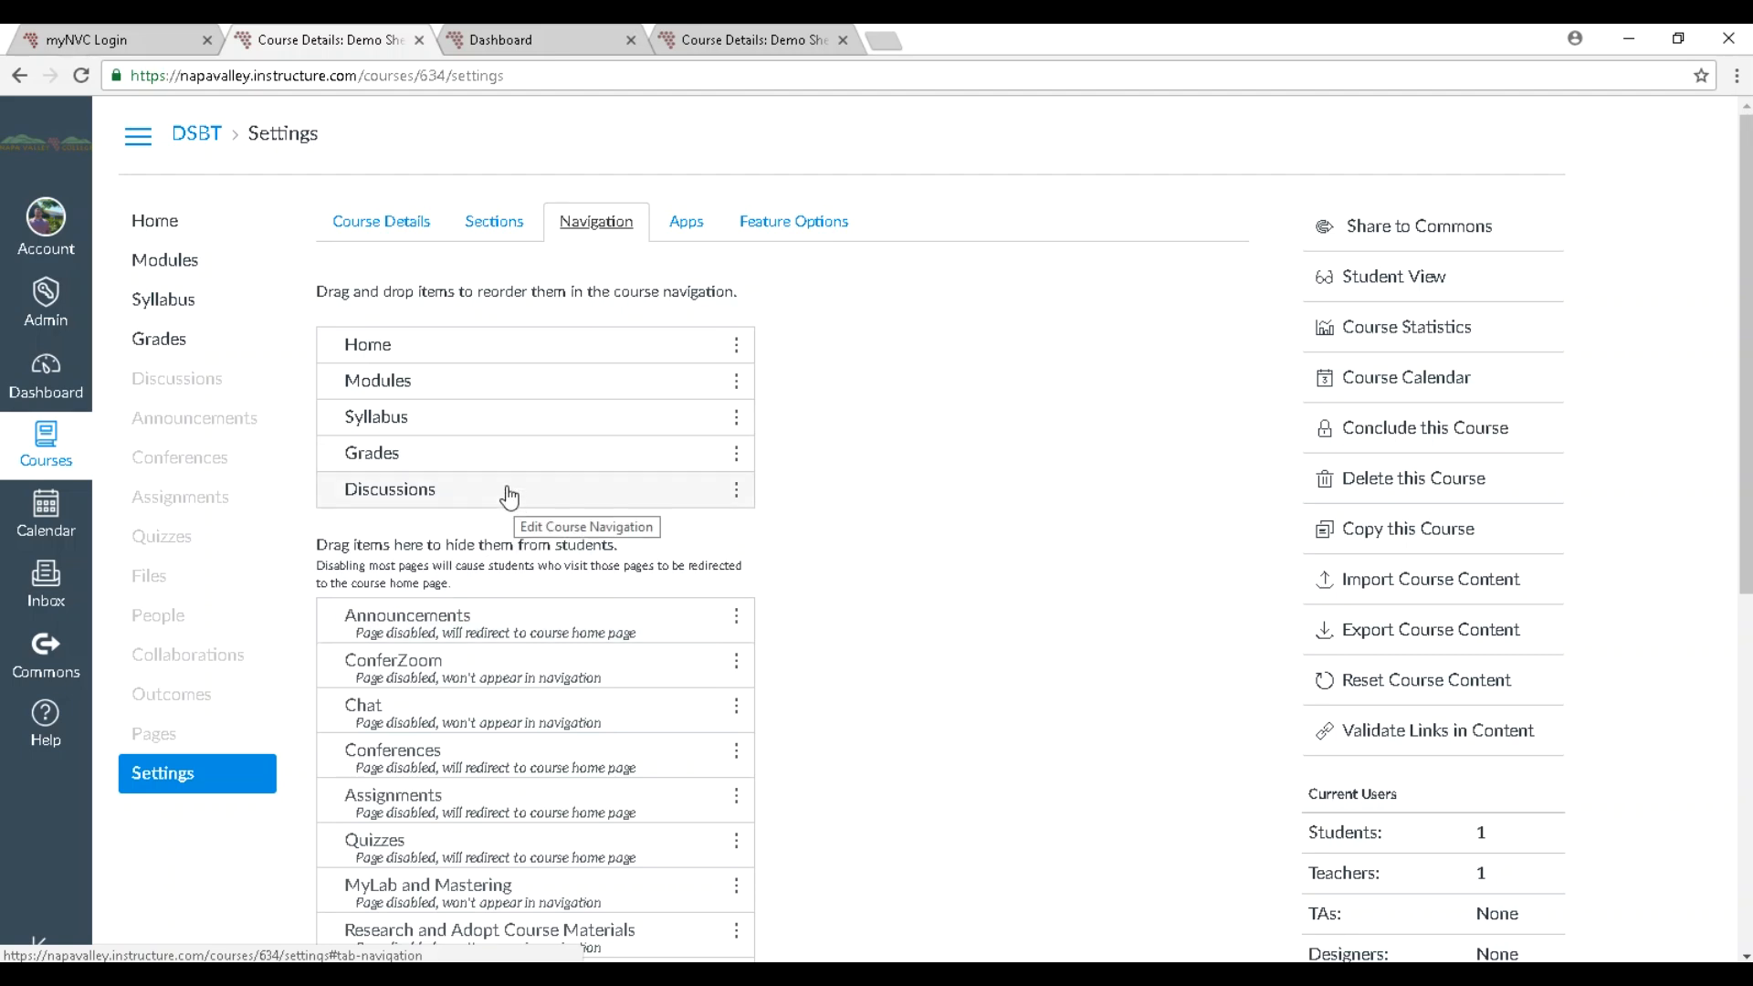
{"action": "scroll", "coordinate": [508, 498], "scroll_direction": "down", "scroll_amount": 7}
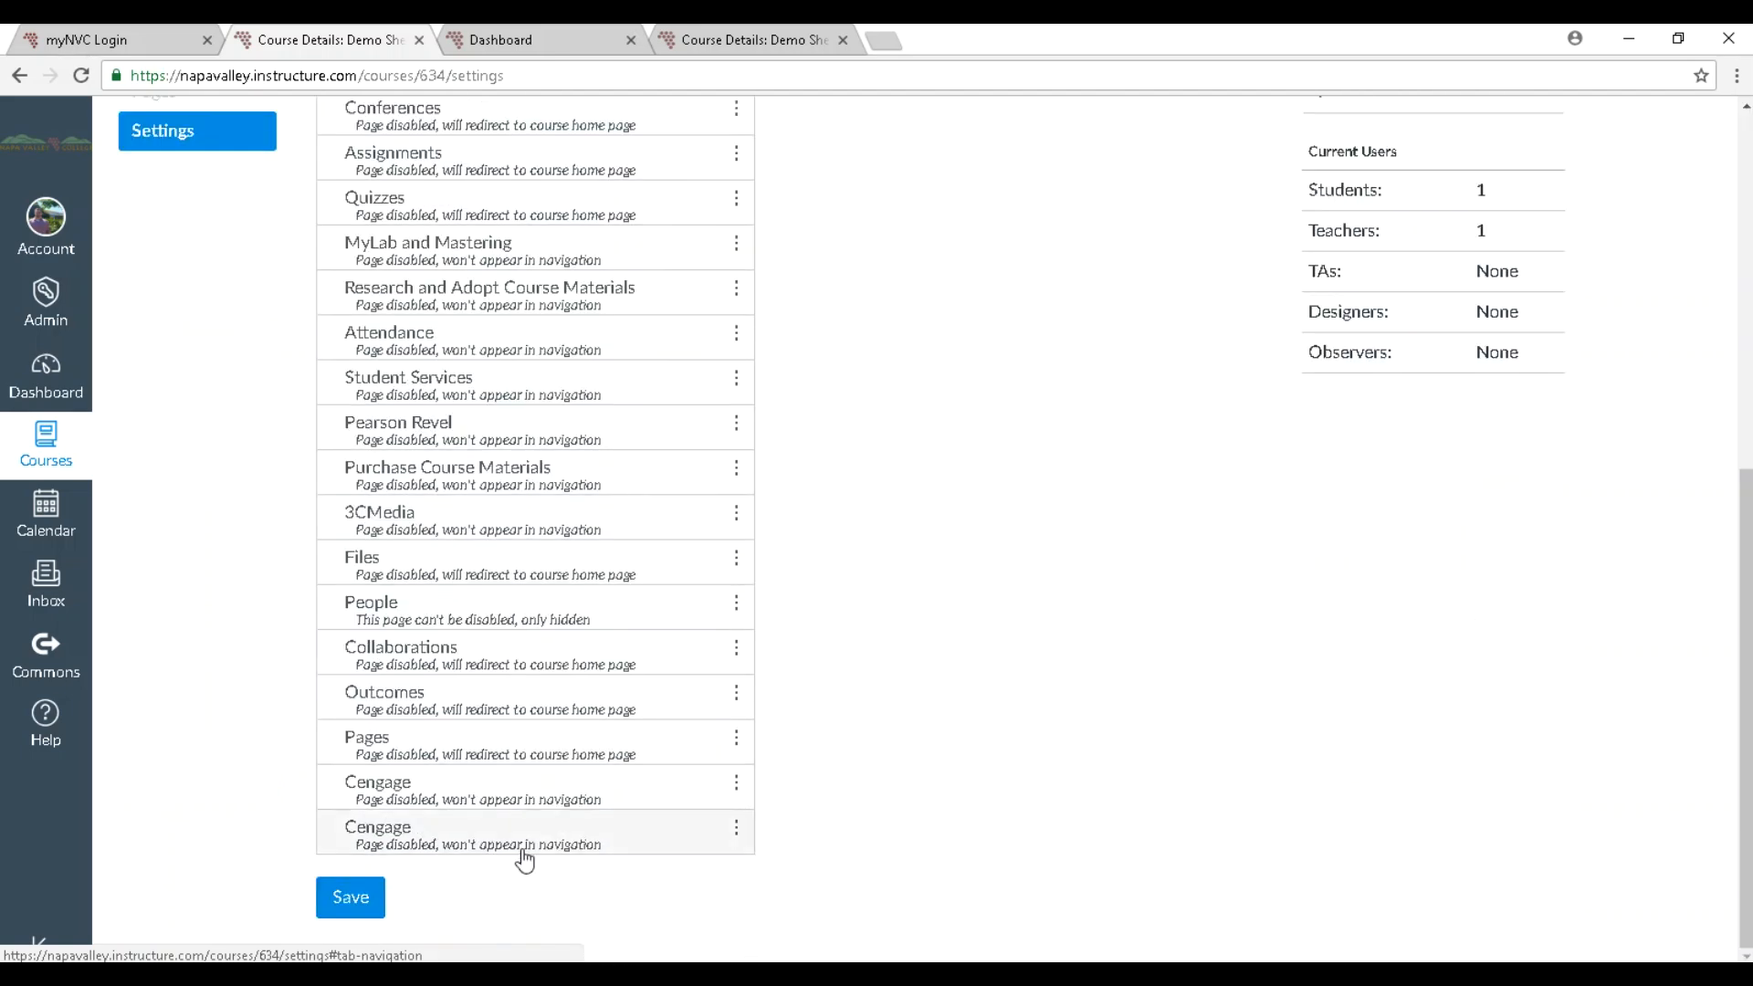
{"action": "left_click", "coordinate": [355, 913]}
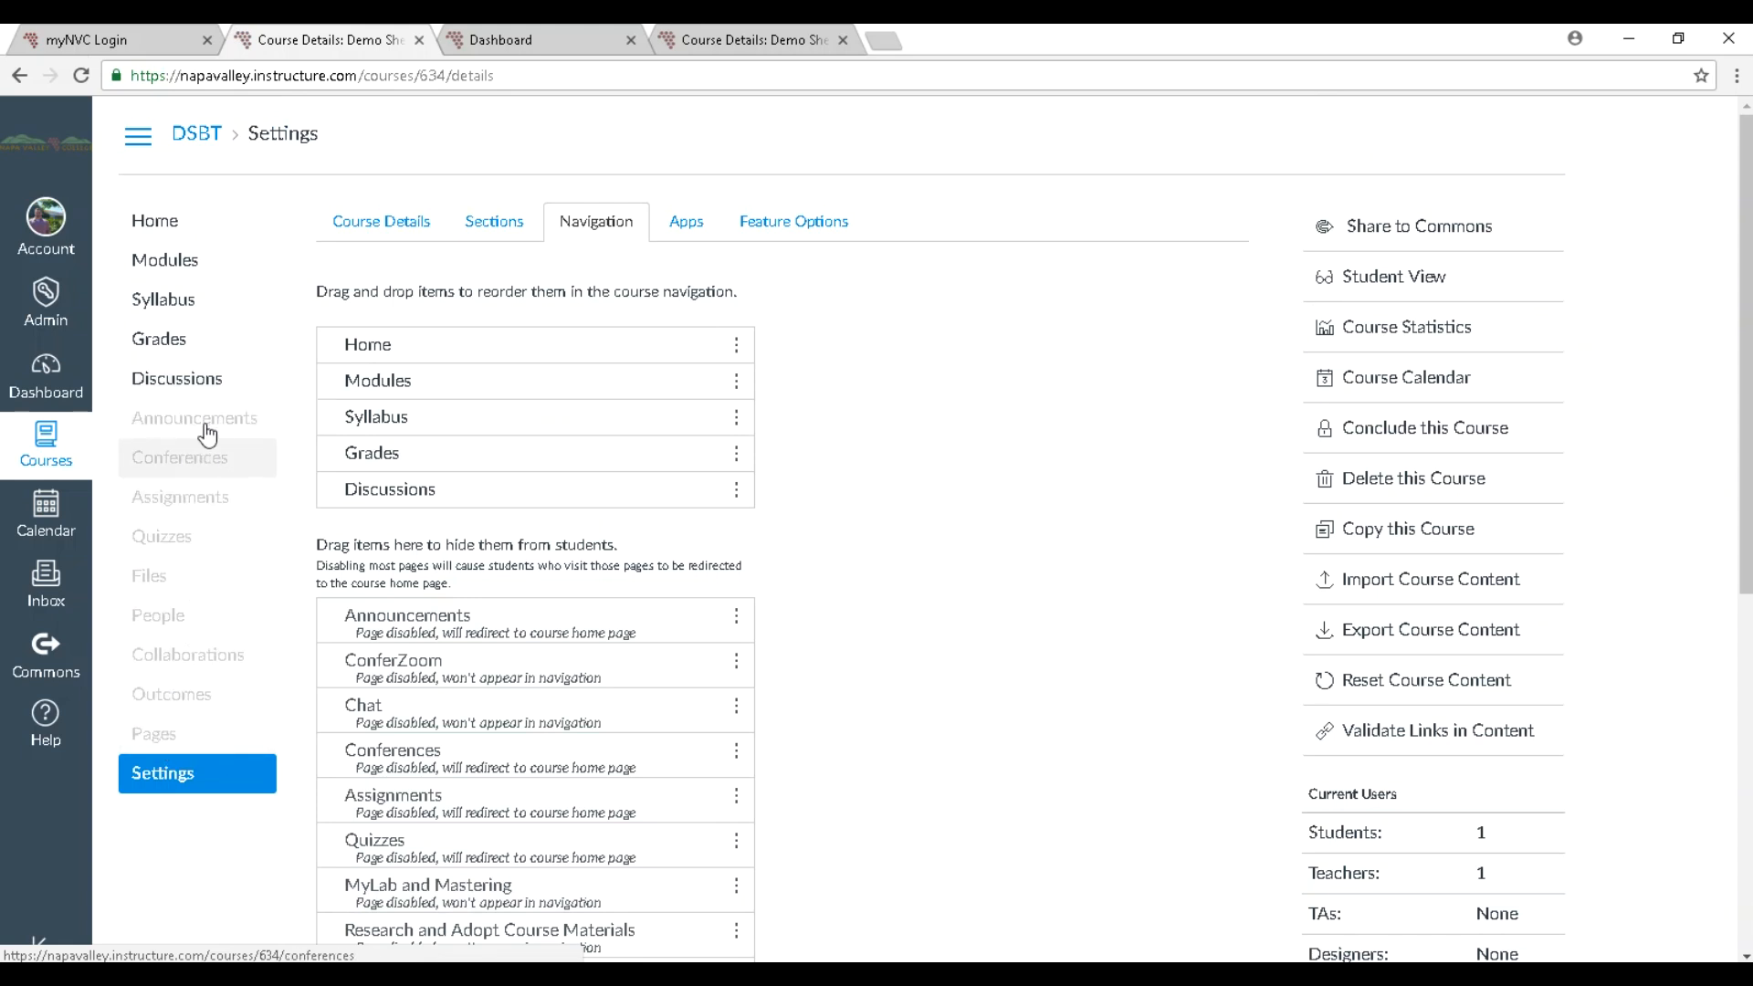
Preview the Demo Shell course in Student View from its settings, and leave Student View
{"action": "left_click", "coordinate": [178, 784]}
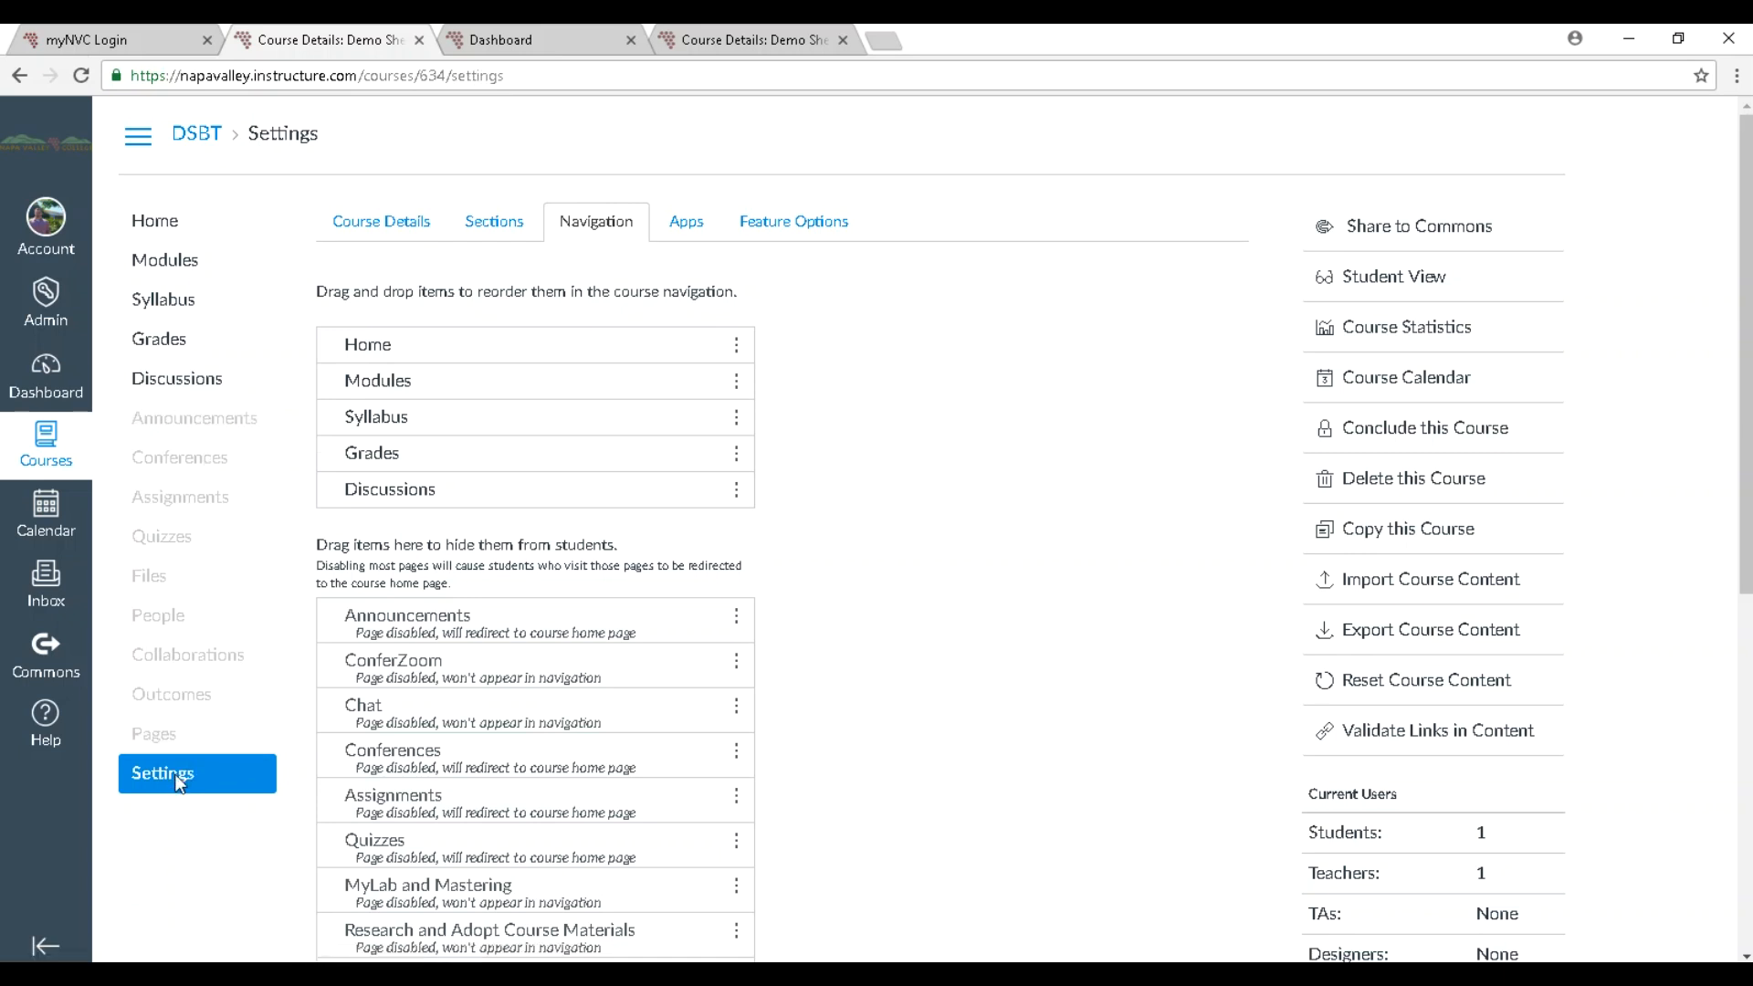
{"action": "left_click", "coordinate": [1416, 289]}
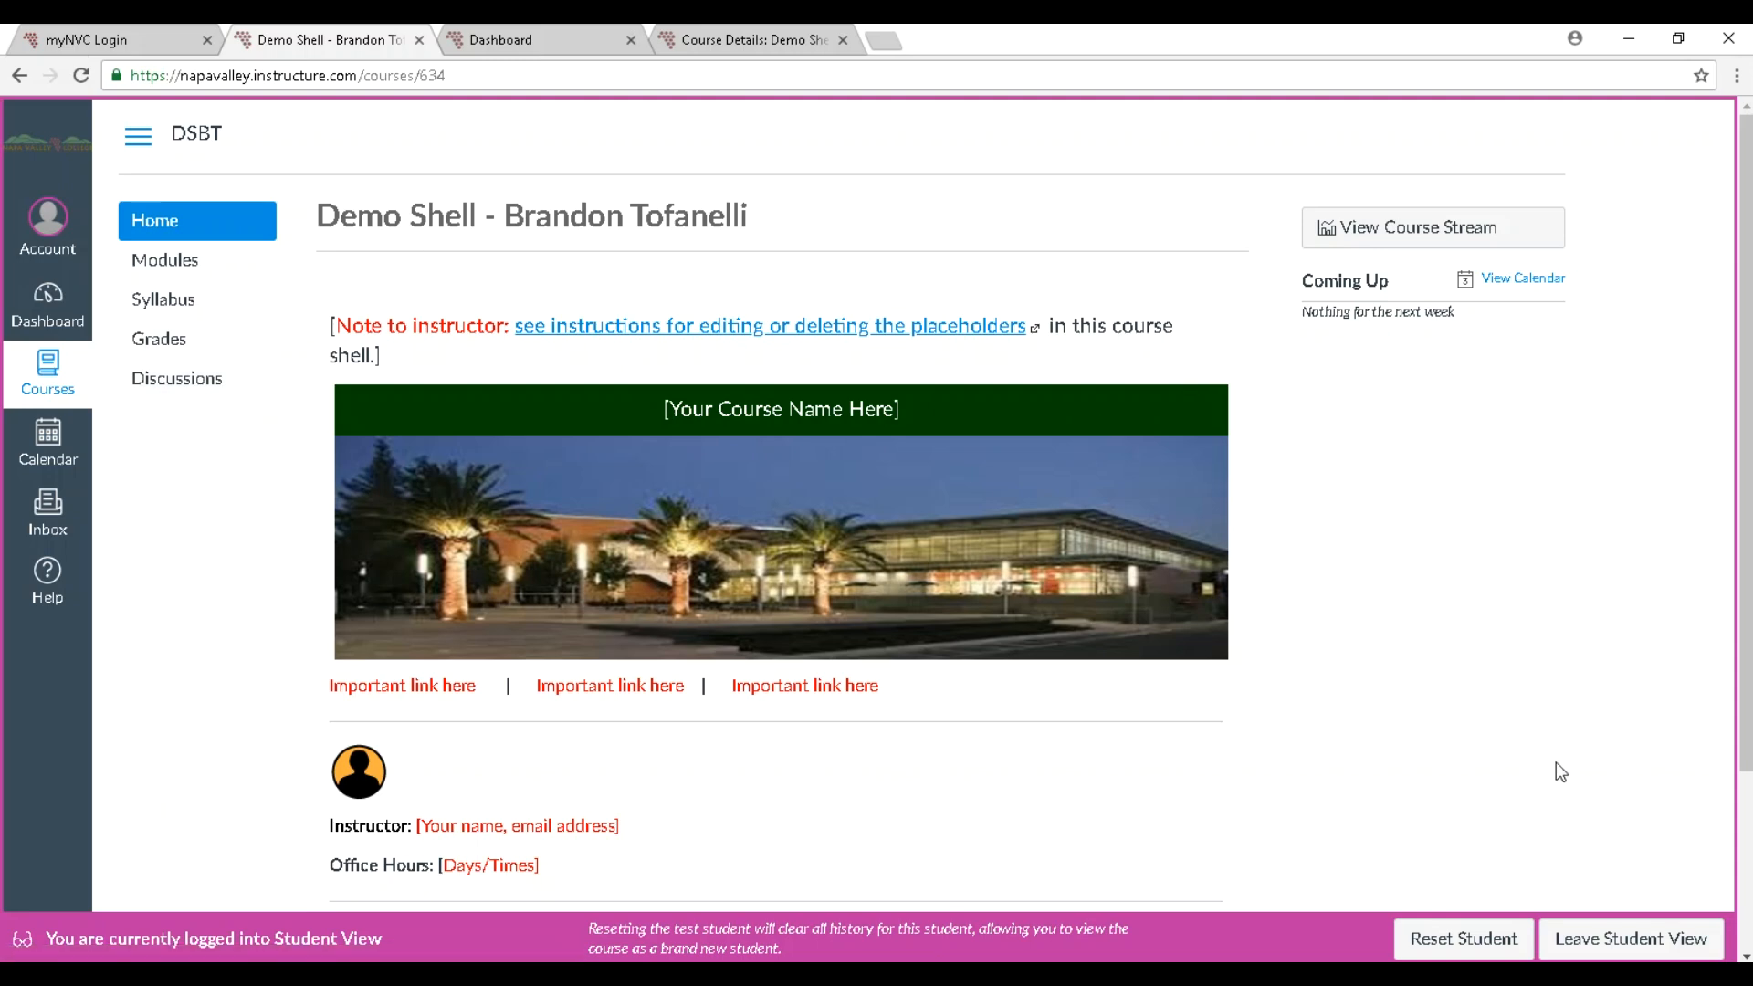
{"action": "left_click", "coordinate": [1659, 949]}
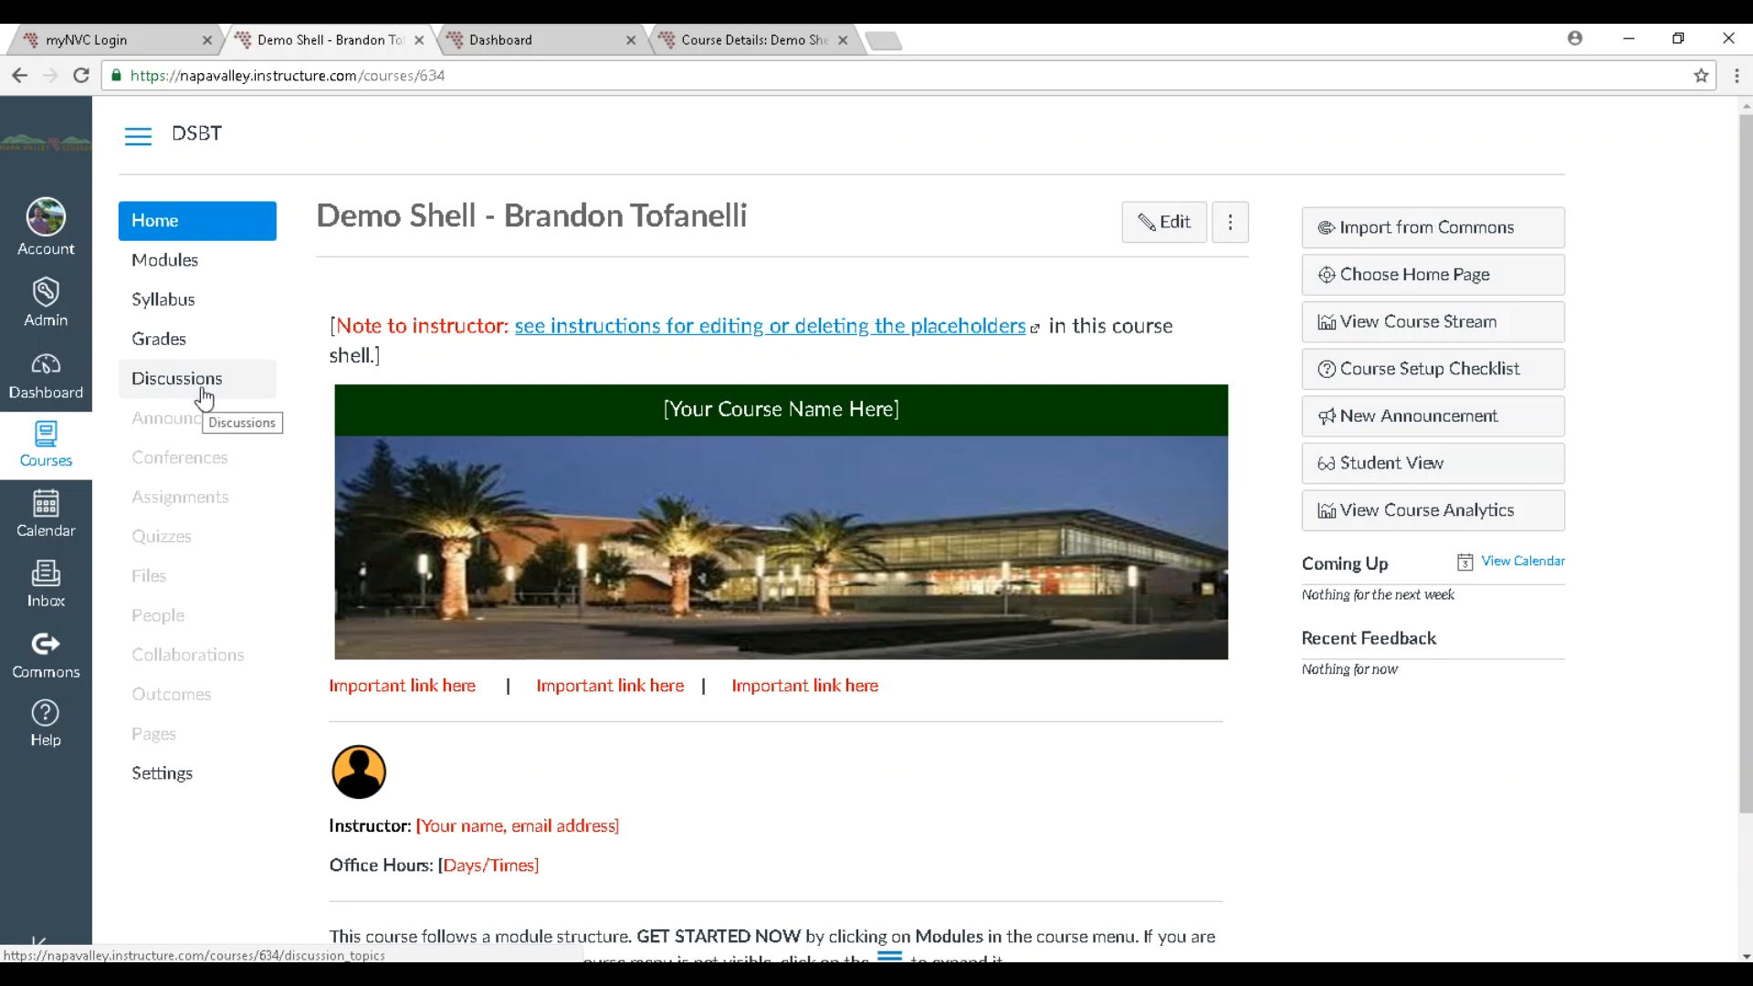
Open the Demo Shell course's external apps settings and list only the installed apps
{"action": "left_click", "coordinate": [184, 783]}
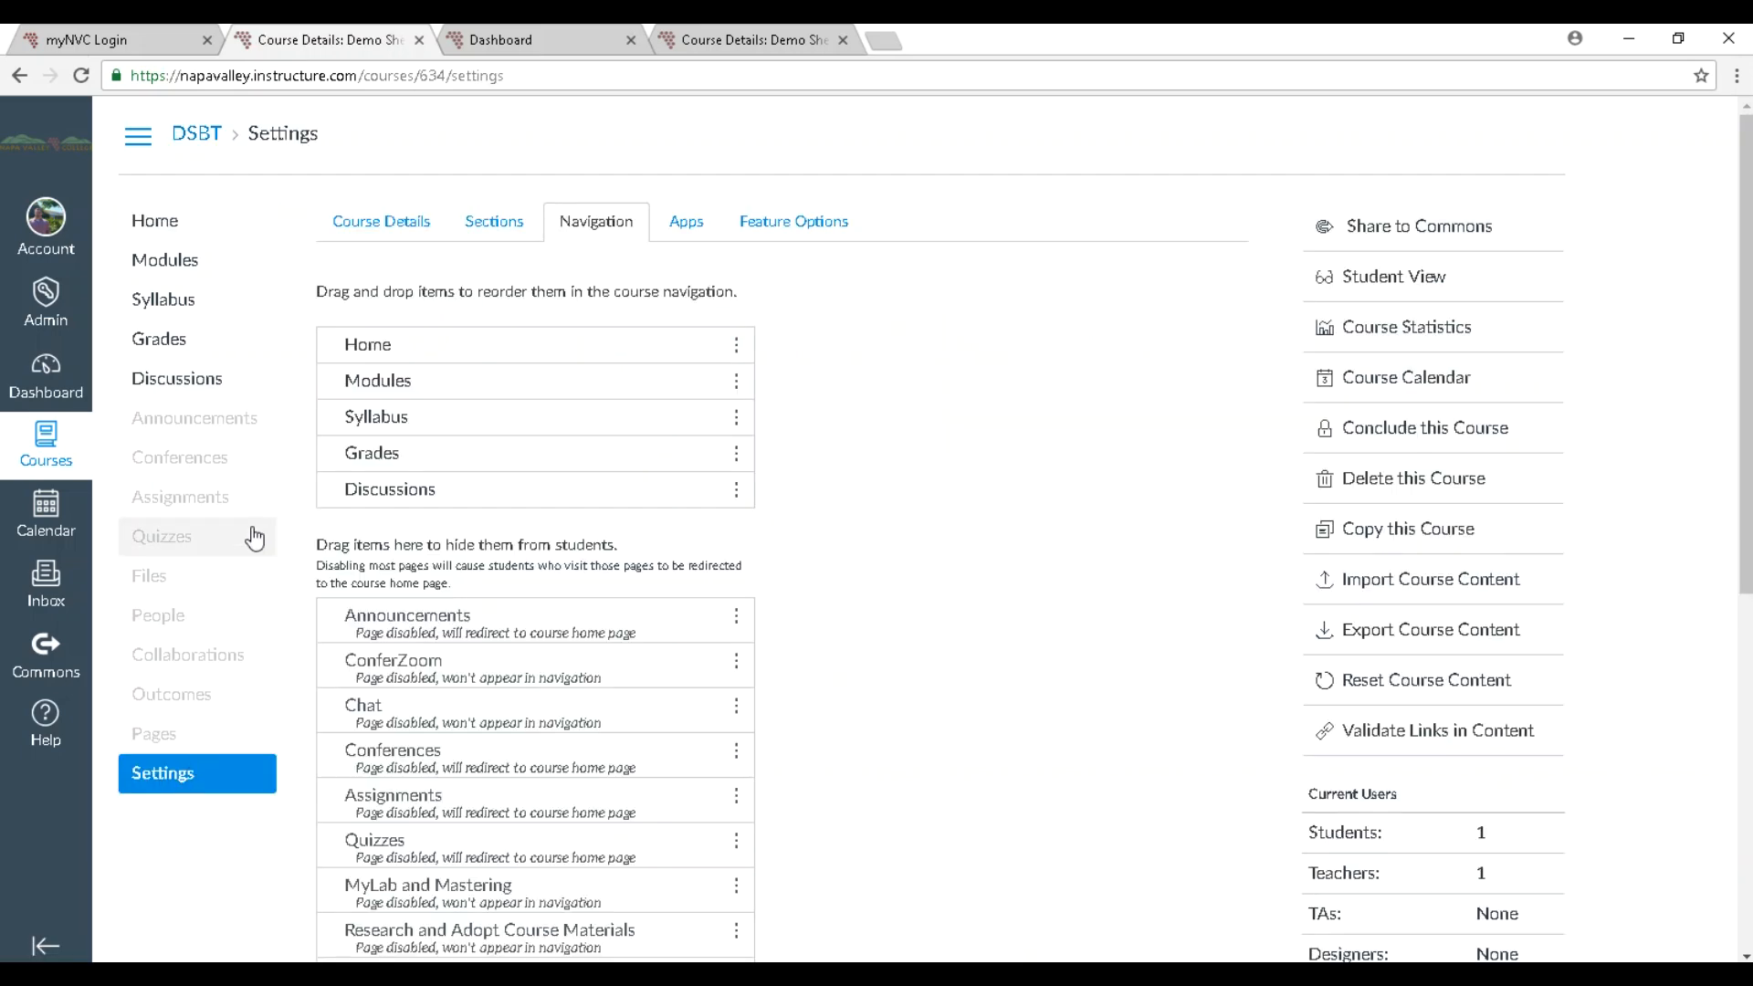
{"action": "left_click", "coordinate": [693, 234]}
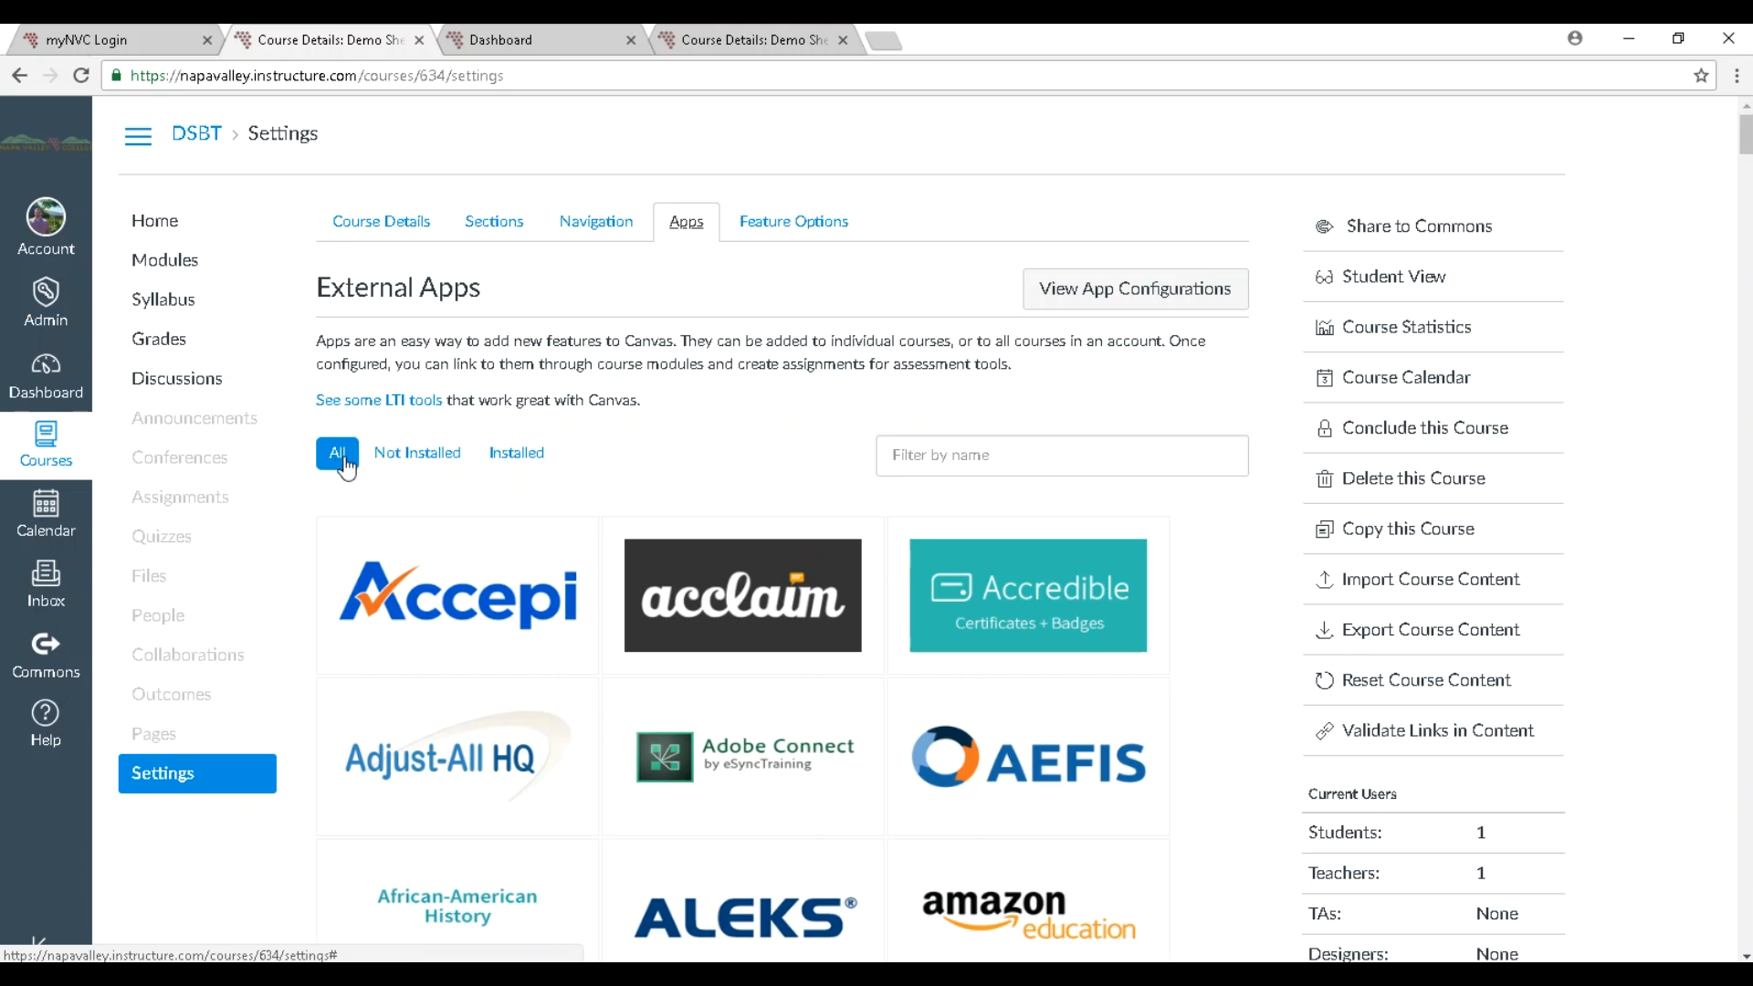
{"action": "left_click", "coordinate": [532, 469]}
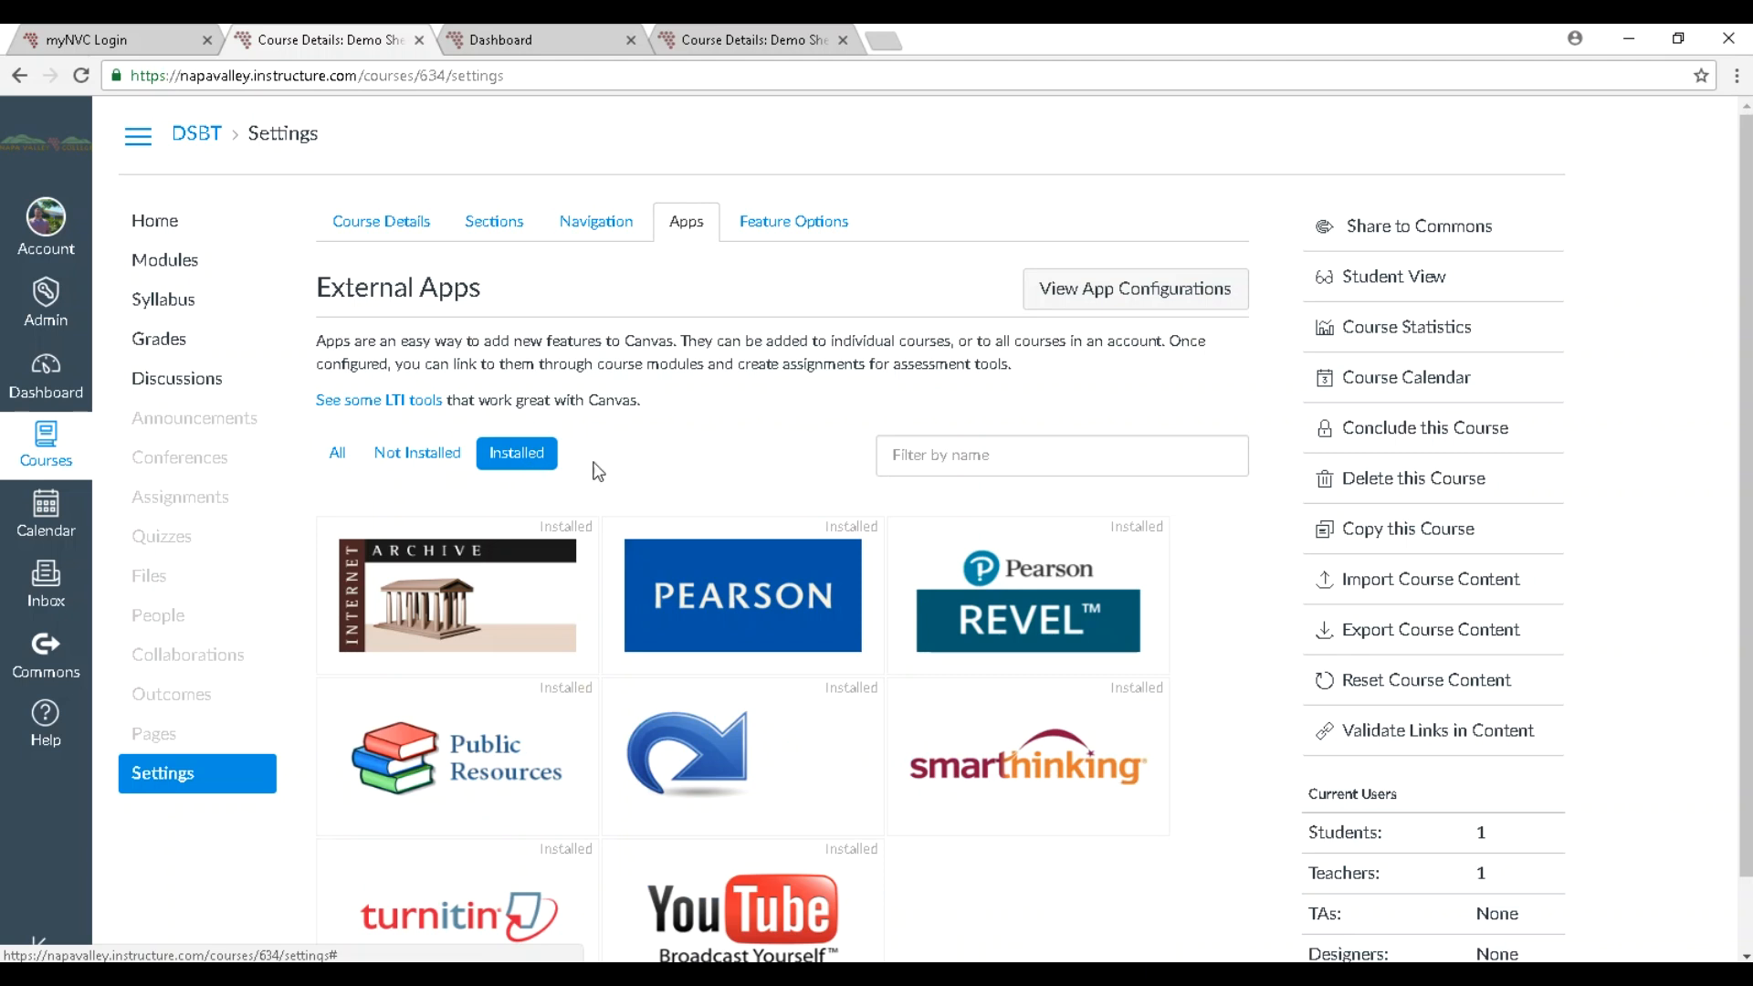
{"action": "mouse_move", "coordinate": [722, 776]}
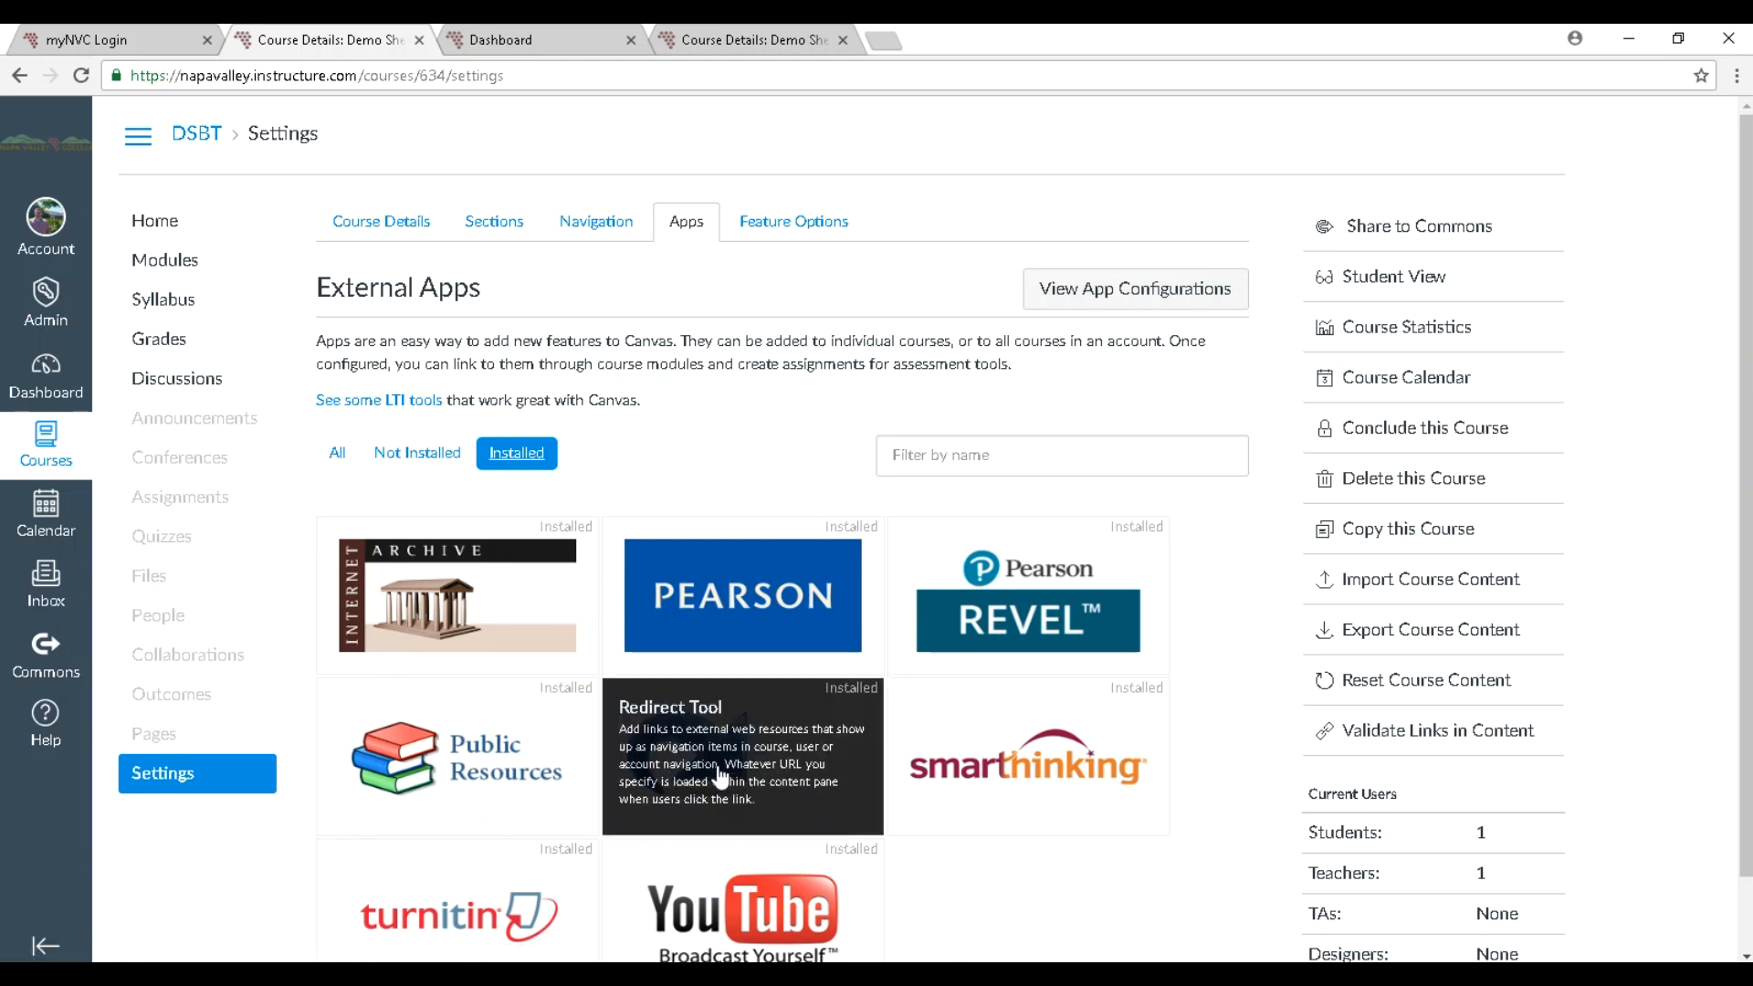
Filter the installed apps by "redirect" and start adding the Redirect Tool to the course
{"action": "left_click", "coordinate": [926, 453]}
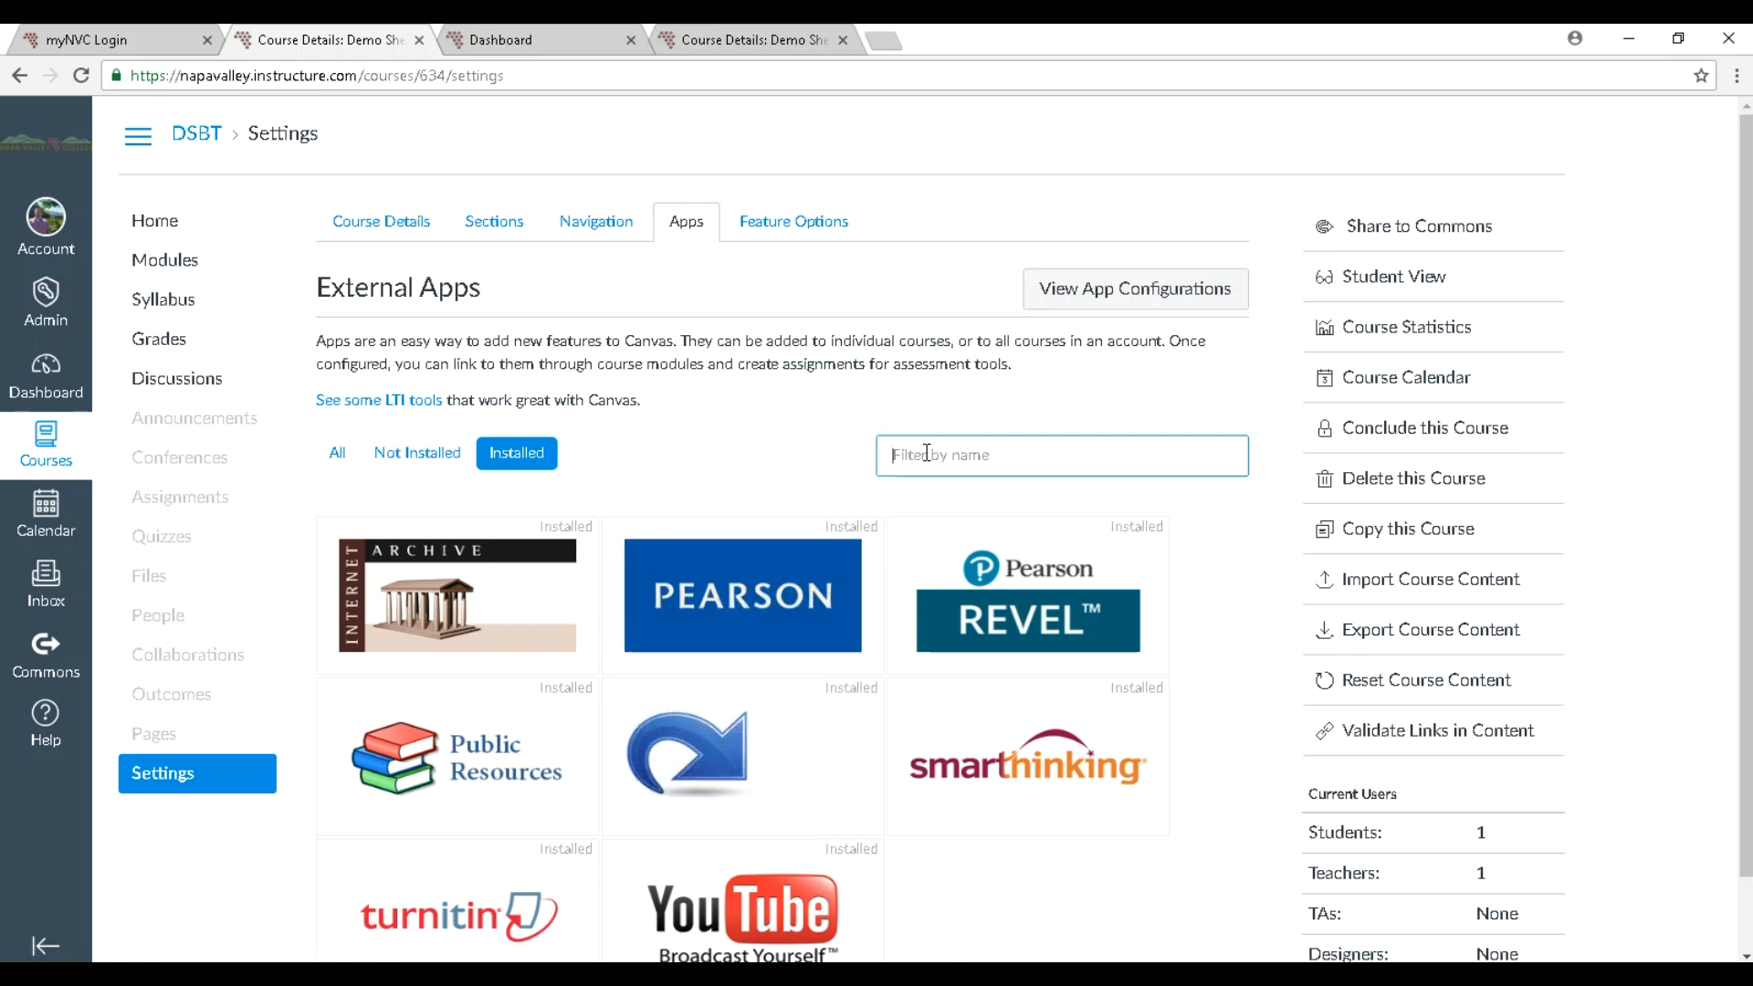
{"action": "type", "text": "redir"}
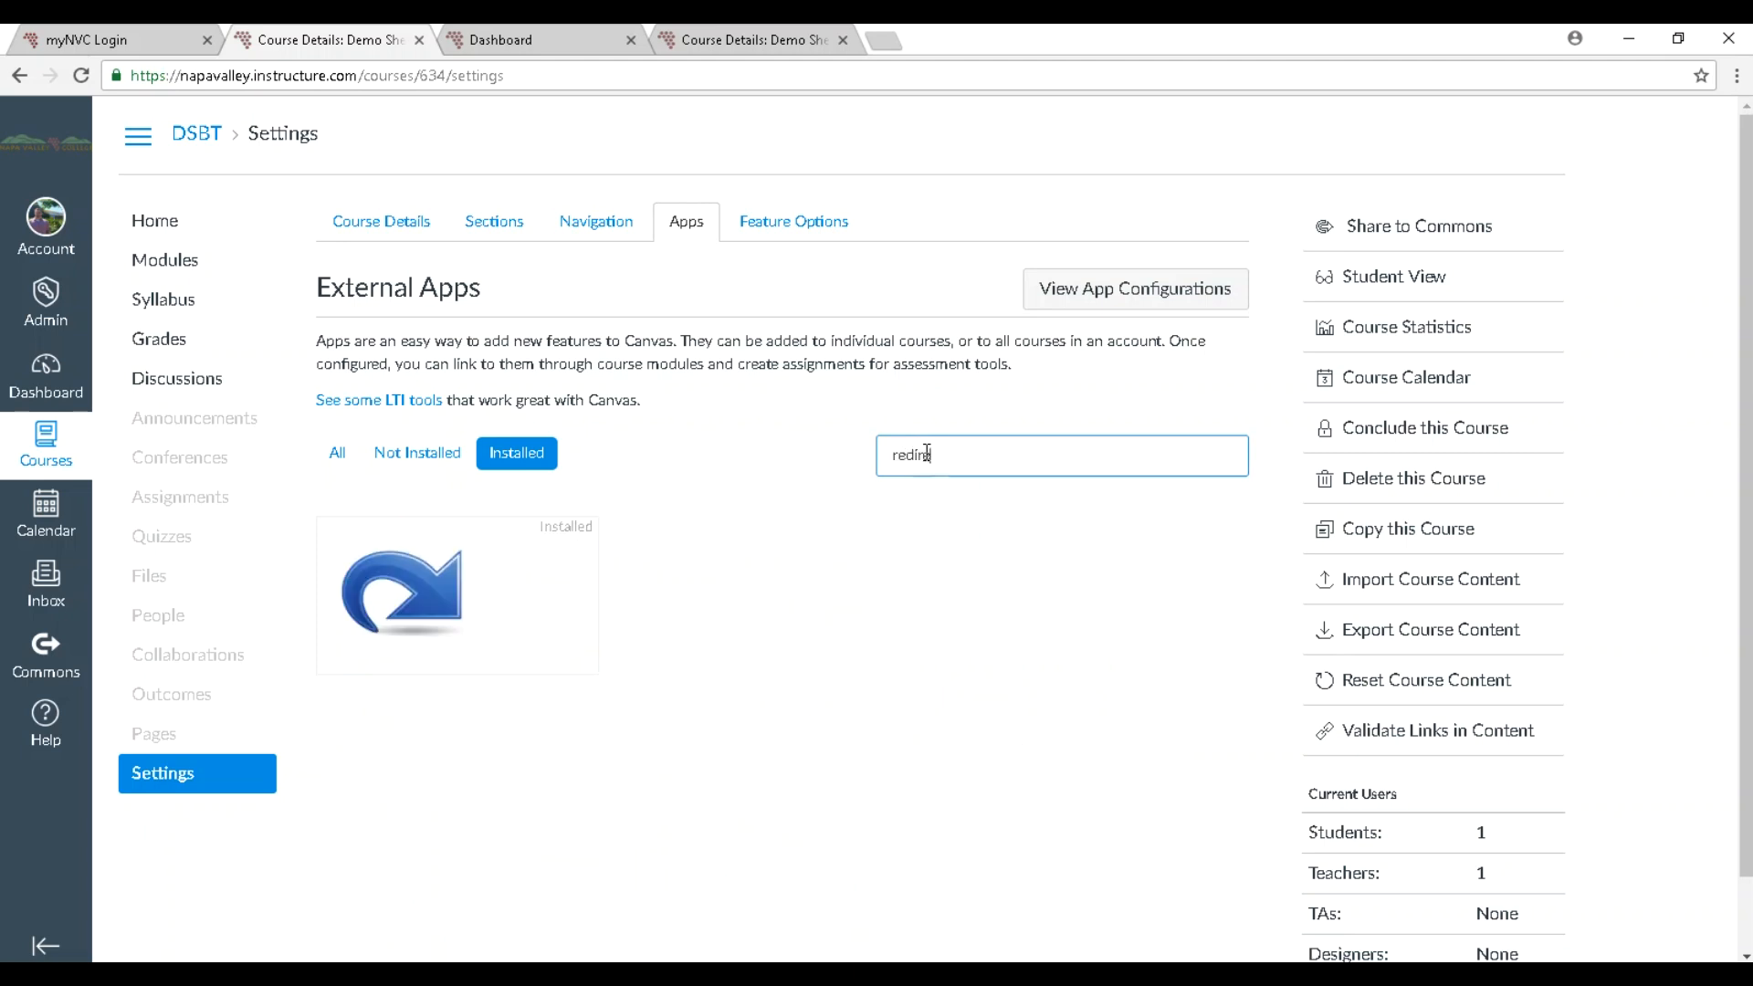
{"action": "type", "text": "ect"}
{"action": "mouse_move", "coordinate": [406, 603]}
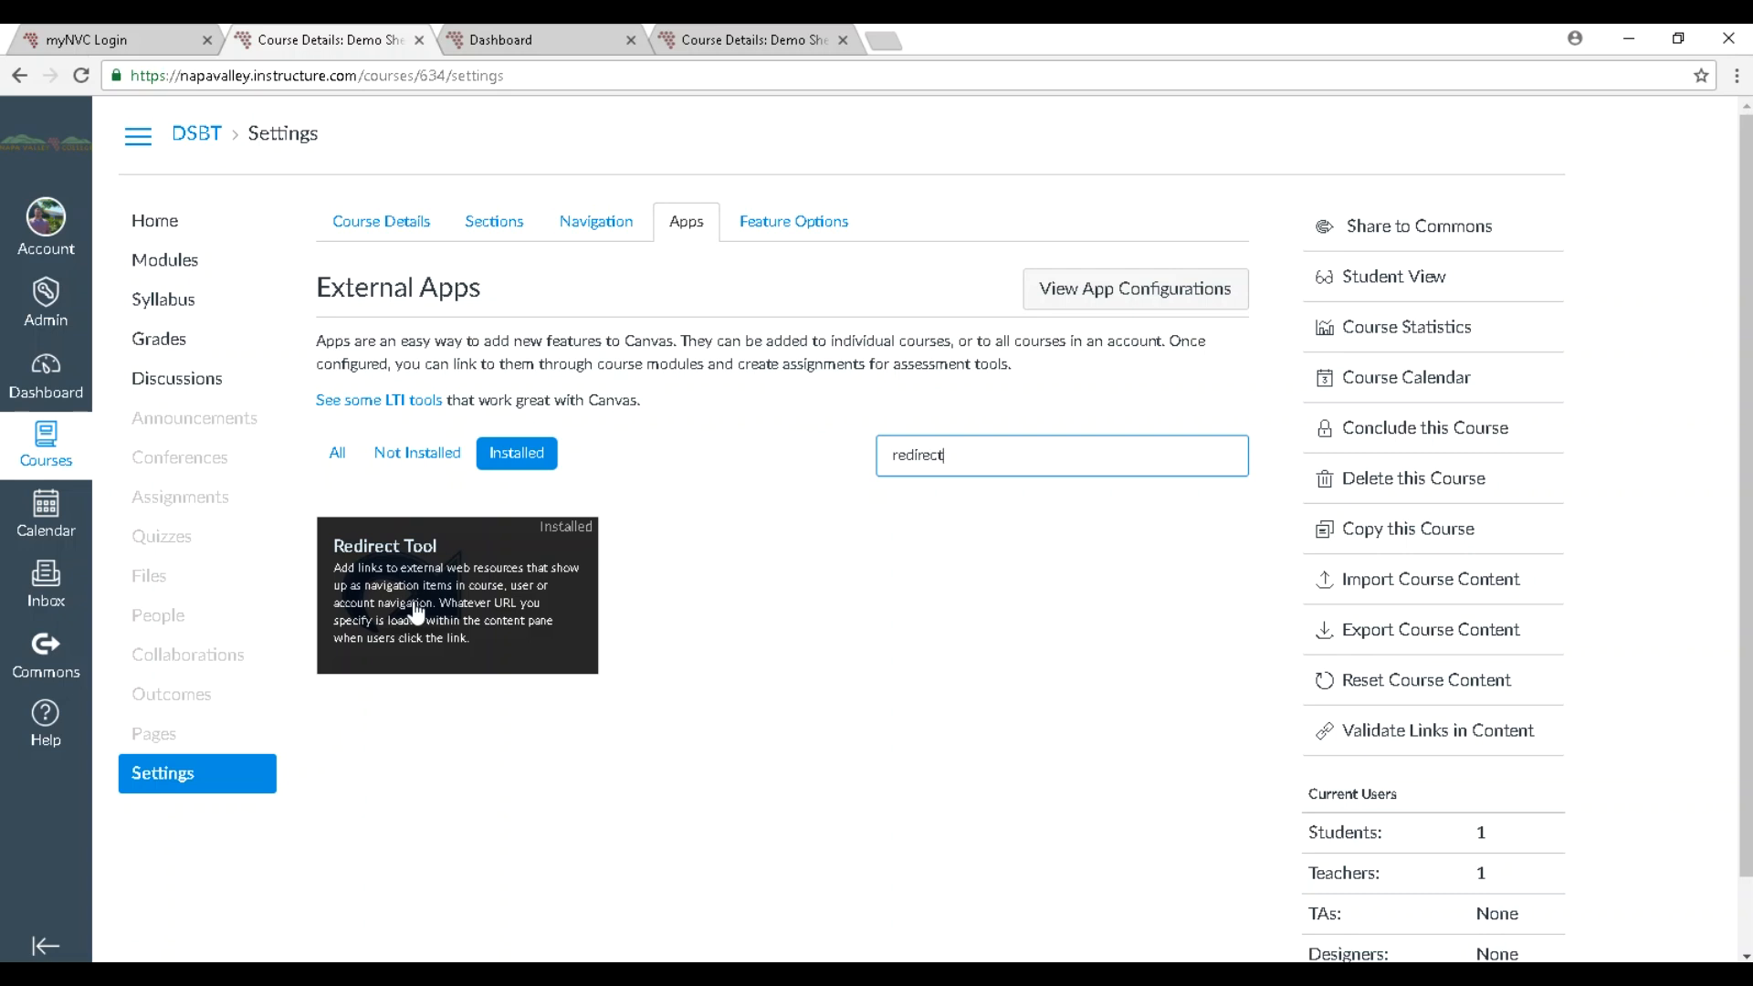
{"action": "left_click", "coordinate": [416, 612]}
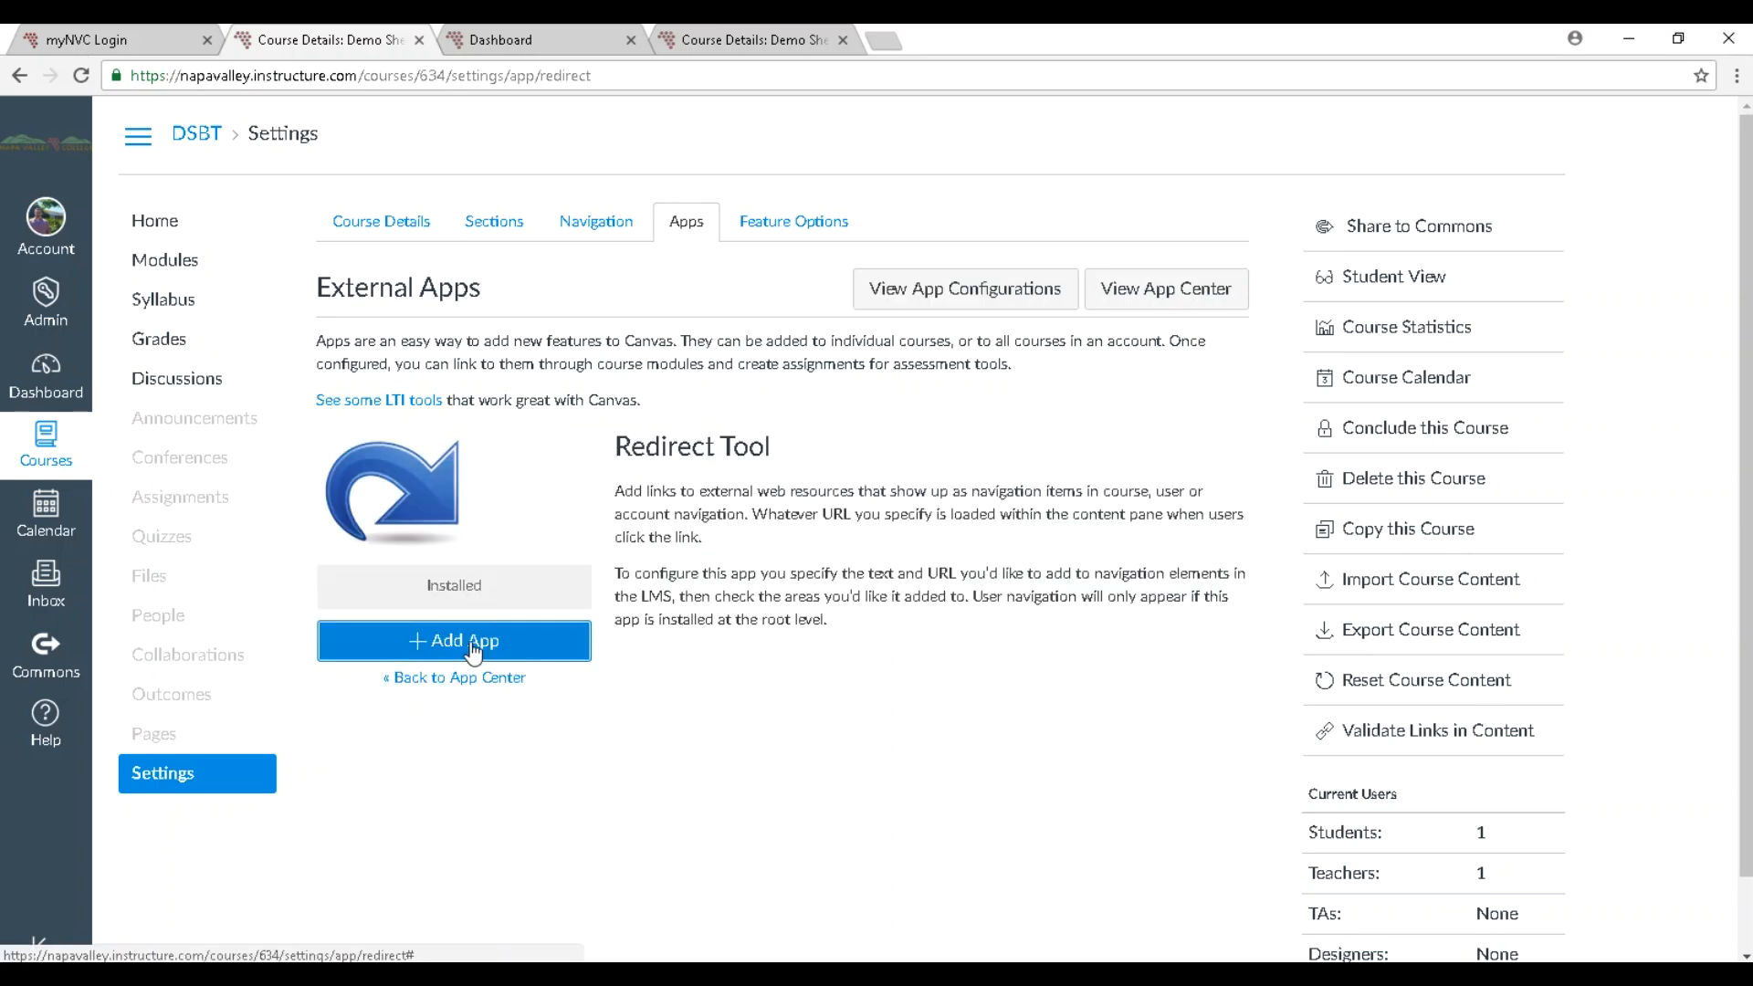
{"action": "left_click", "coordinate": [519, 650]}
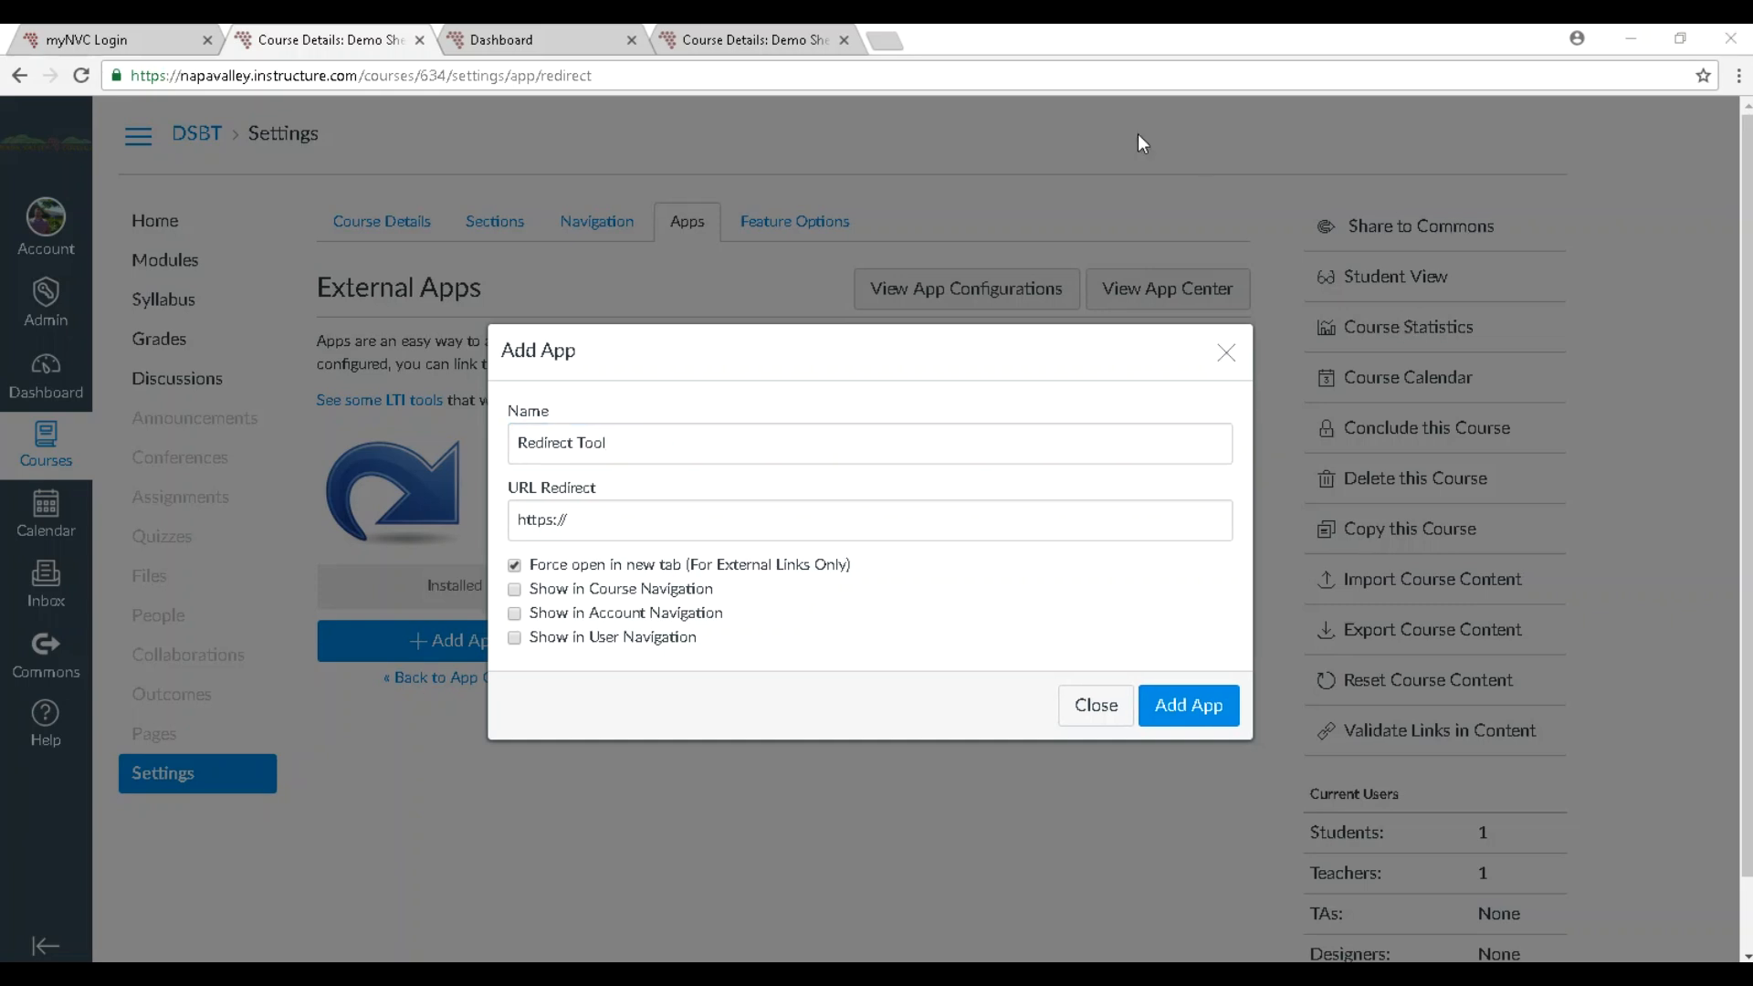
{"action": "left_click", "coordinate": [884, 40]}
{"action": "left_click", "coordinate": [636, 613]}
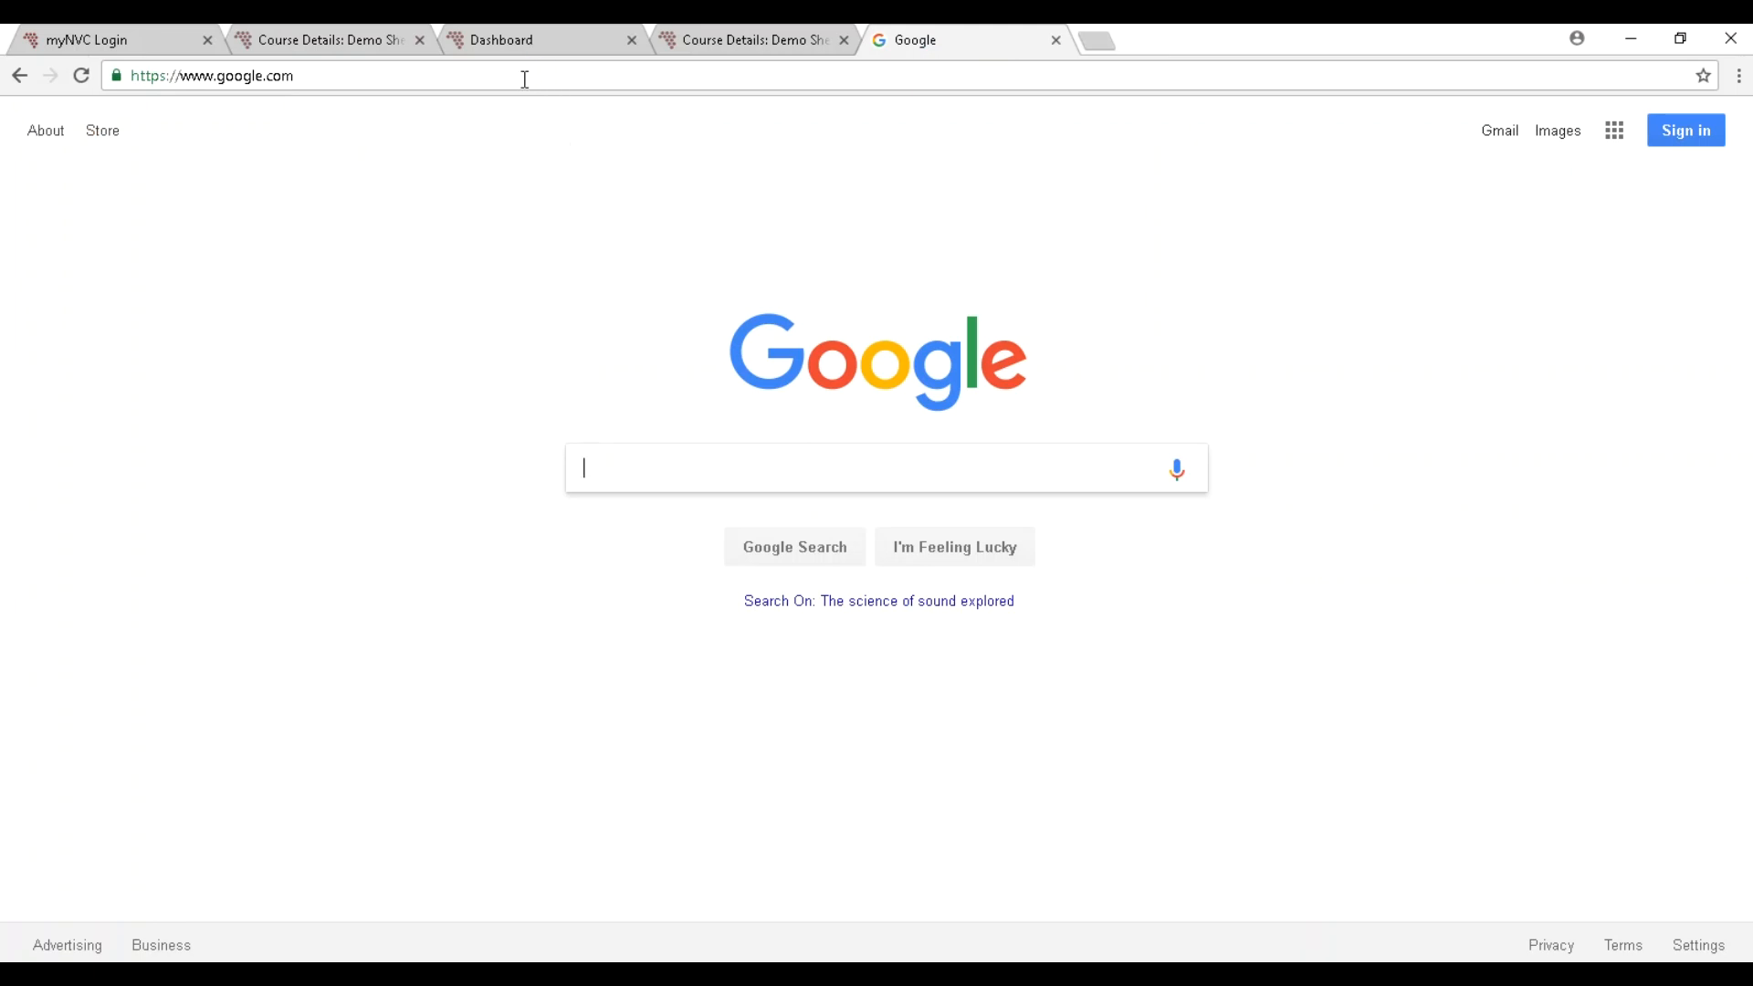
{"action": "left_click", "coordinate": [525, 77]}
{"action": "key", "text": "ctrl+c"}
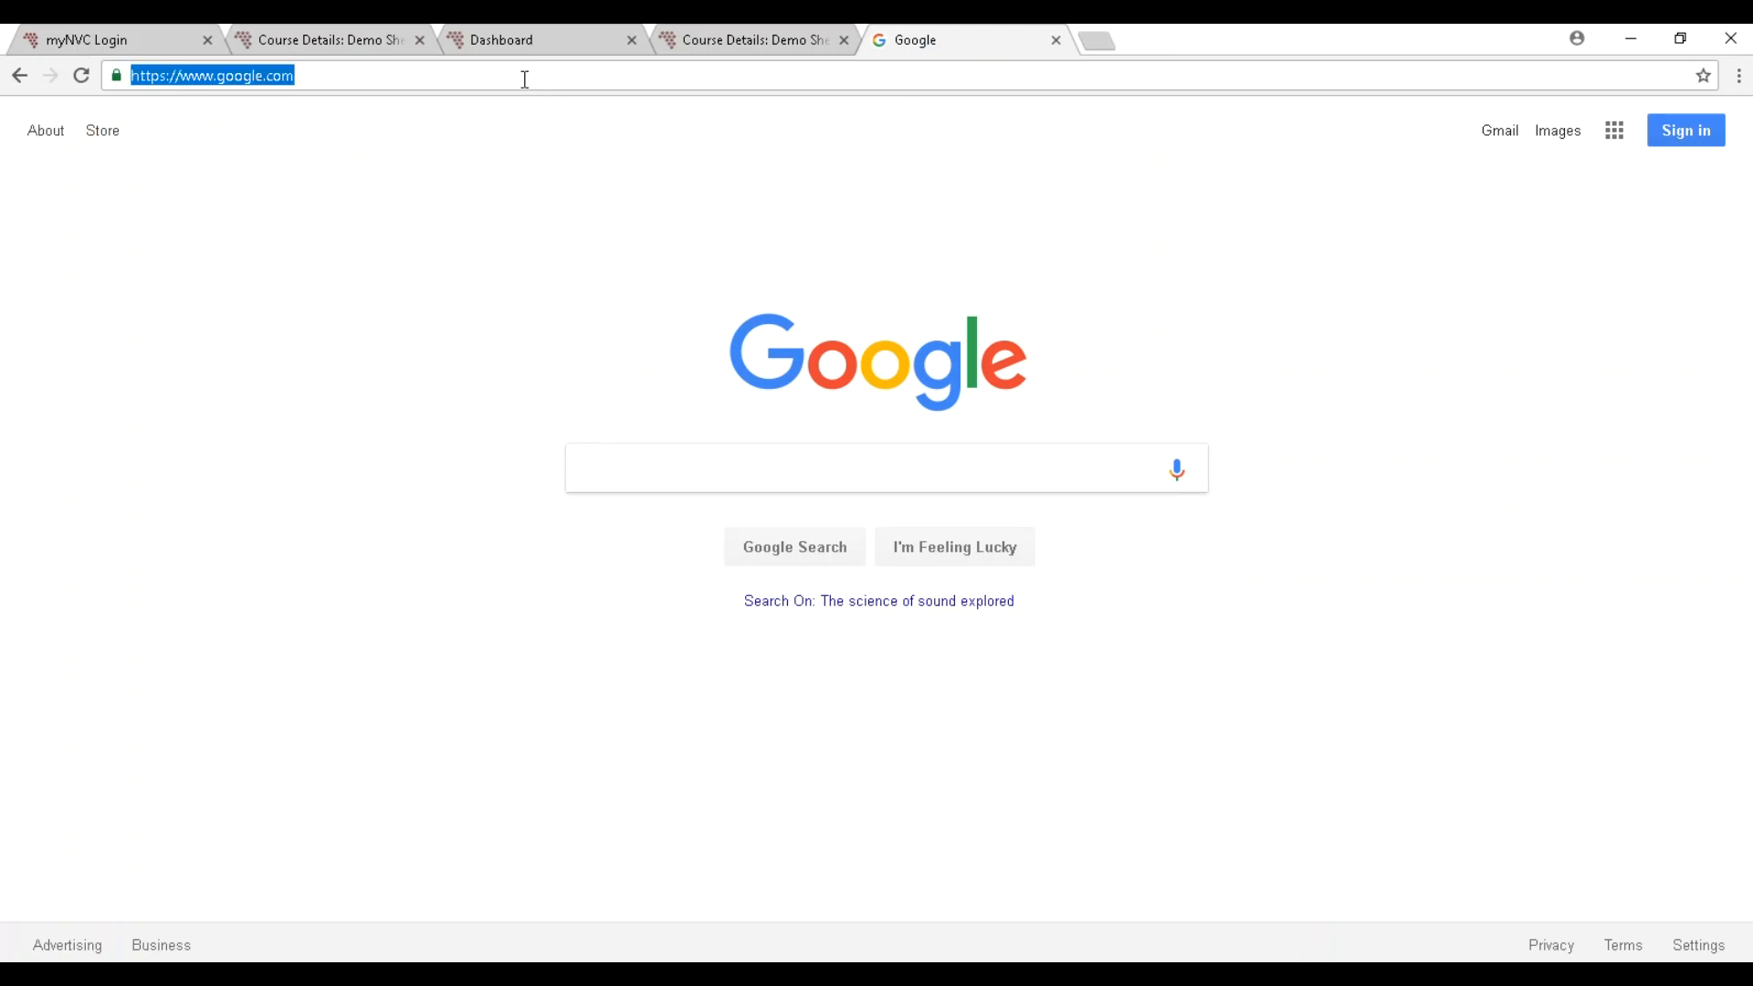
{"action": "left_click", "coordinate": [365, 40]}
{"action": "left_click", "coordinate": [585, 527]}
{"action": "left_click_drag", "start_coordinate": [585, 526], "coordinate": [511, 528]}
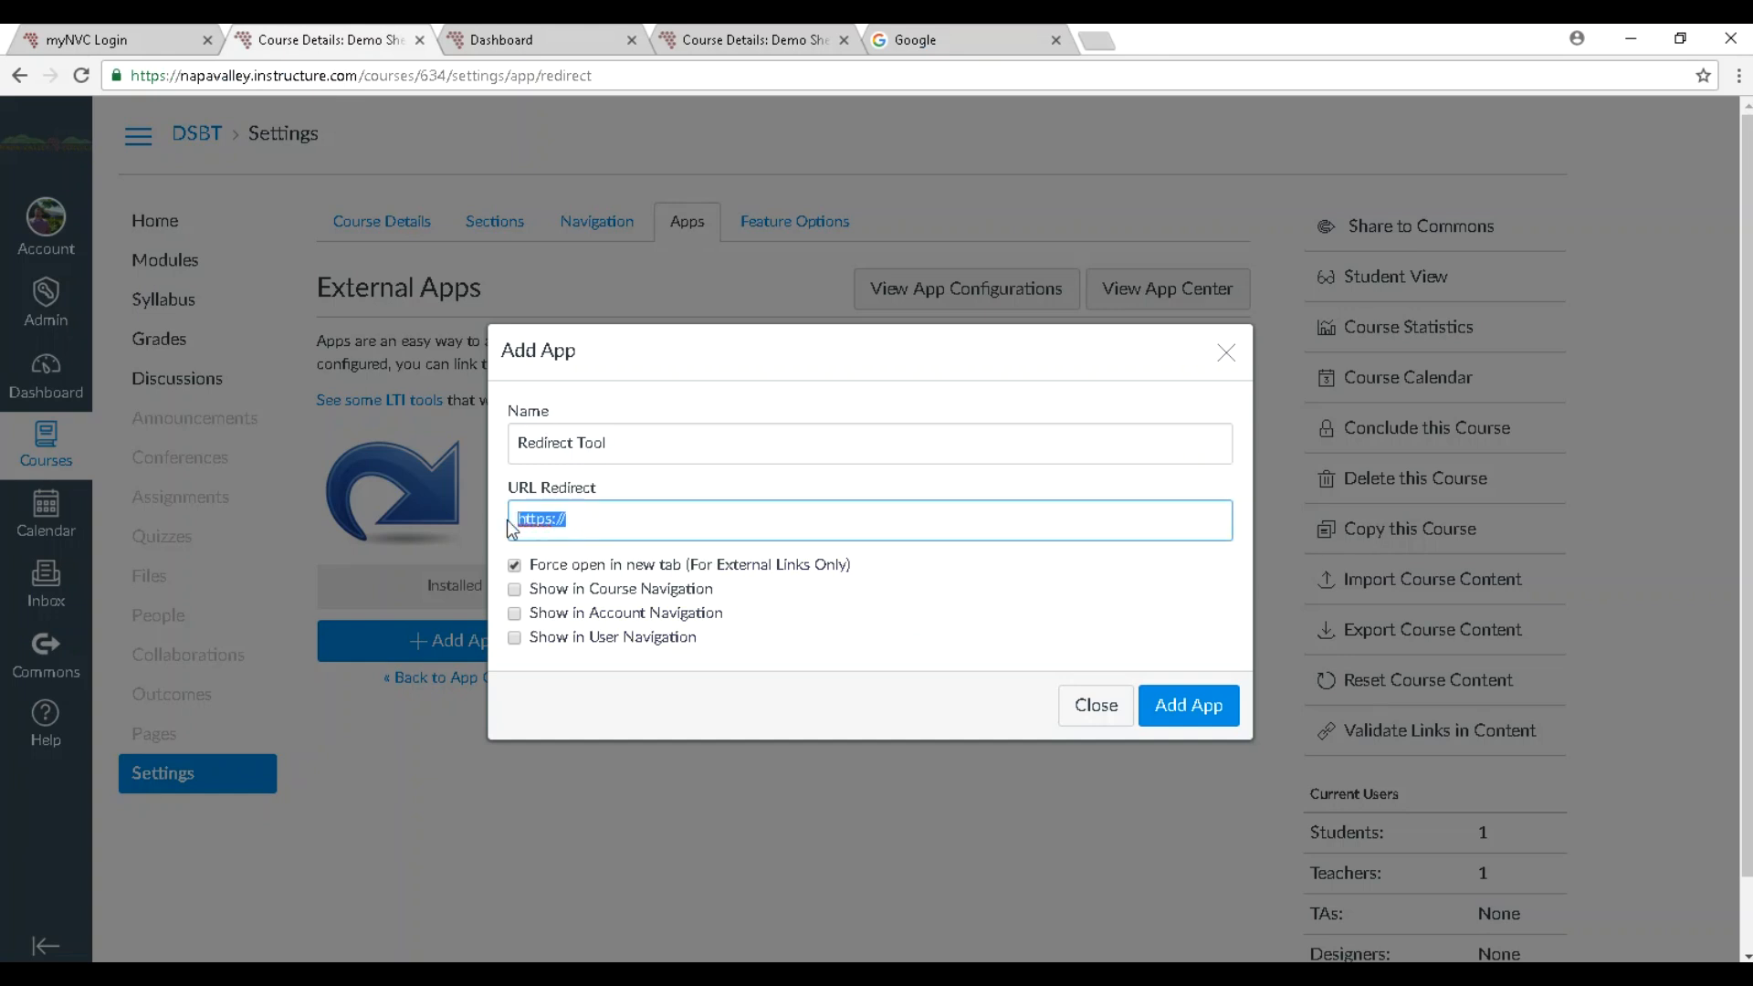
{"action": "key", "text": "ctrl+v"}
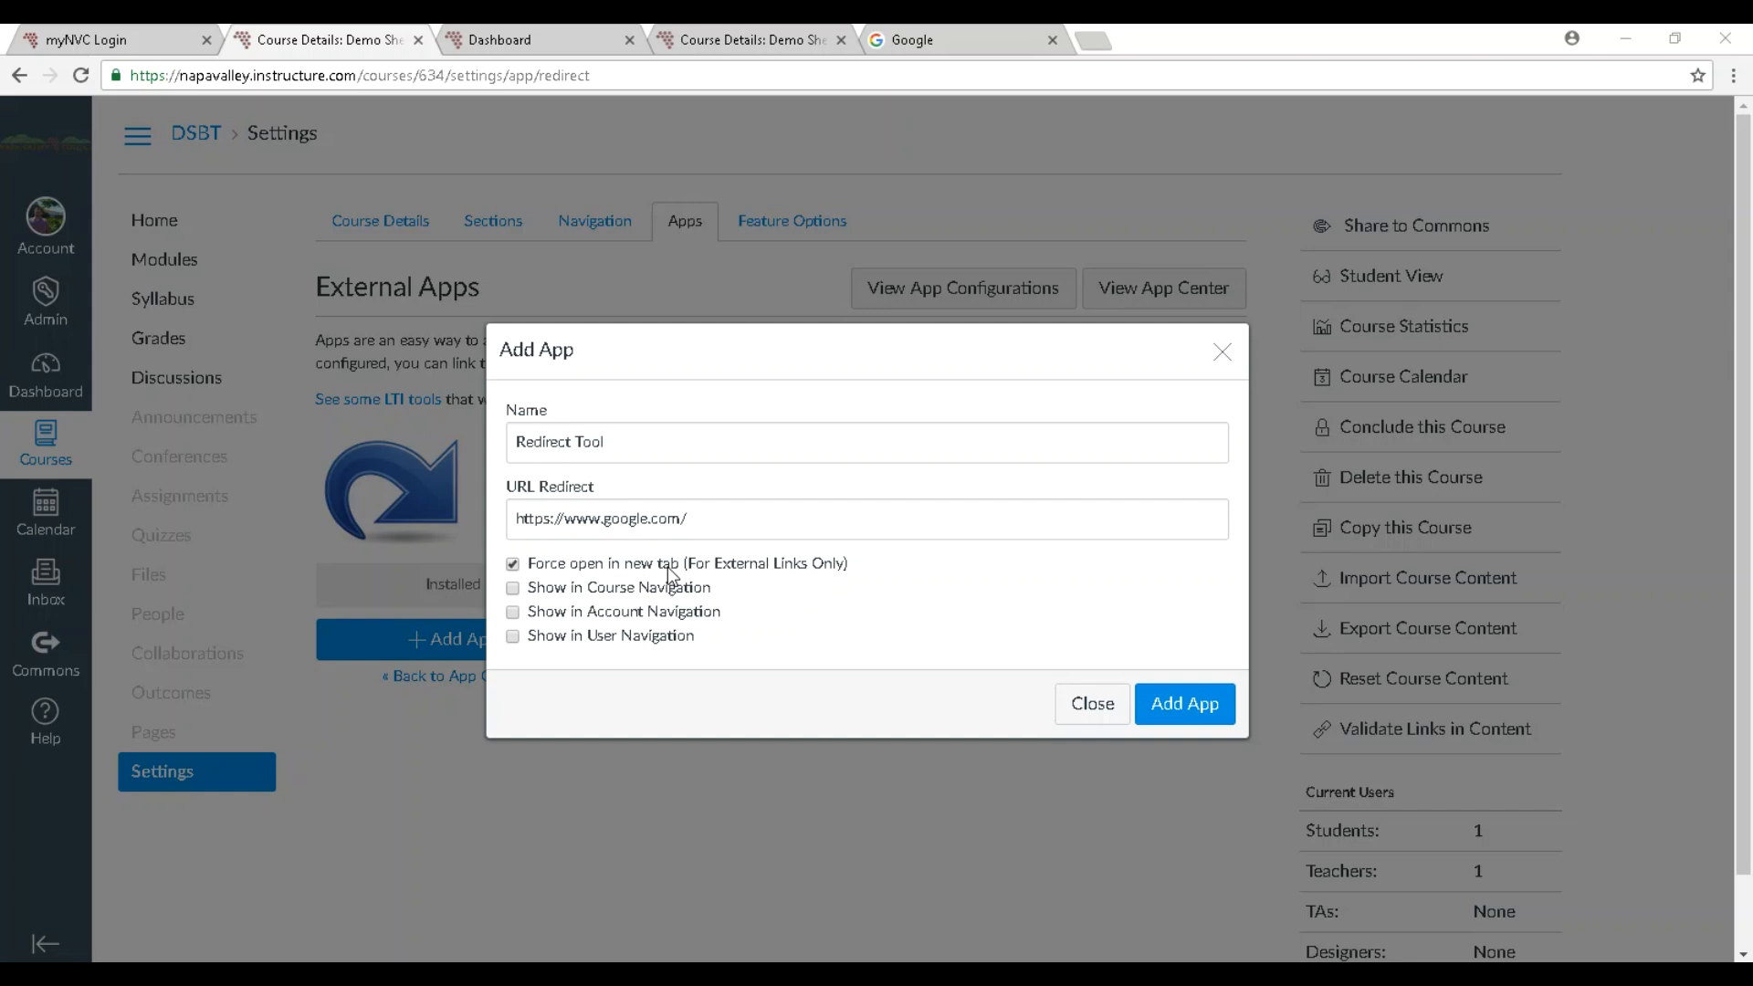
Enable Show in Course Navigation for the Redirect Tool, add the app, and save the course navigation
{"action": "left_click", "coordinate": [513, 592]}
{"action": "left_click", "coordinate": [1181, 711]}
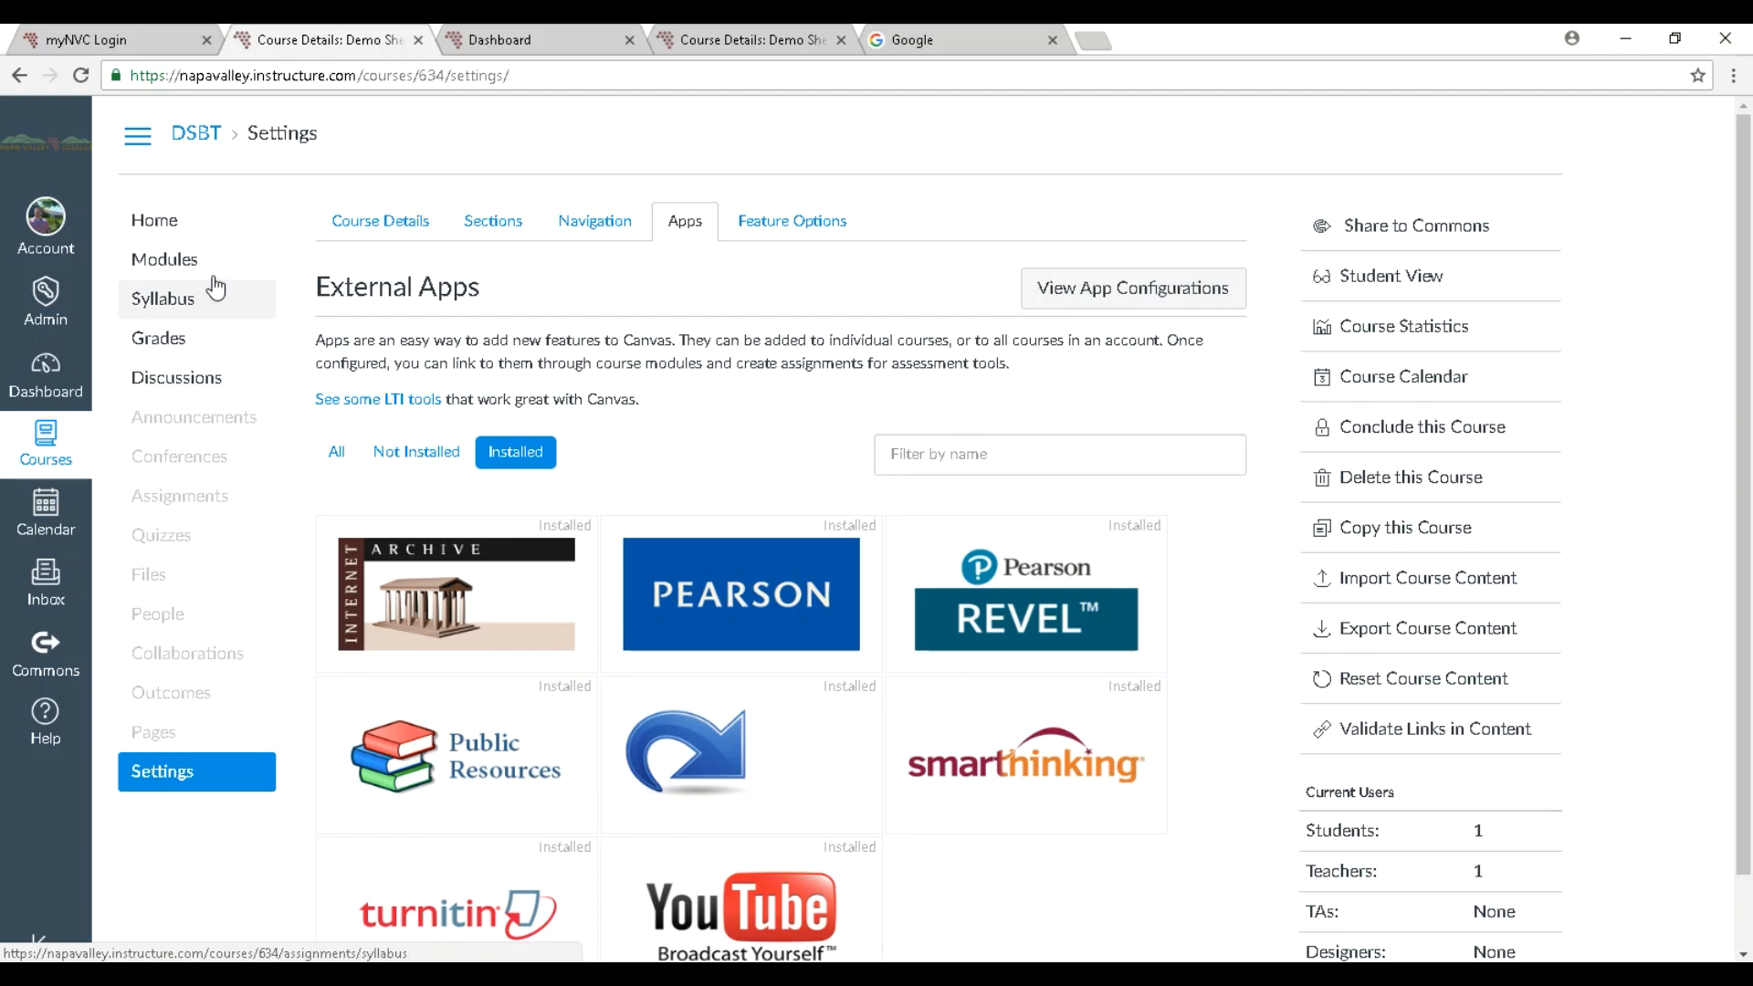
{"action": "left_click", "coordinate": [597, 223]}
{"action": "scroll", "coordinate": [591, 347], "scroll_direction": "down", "scroll_amount": 5}
{"action": "scroll", "coordinate": [591, 347], "scroll_direction": "down", "scroll_amount": 2}
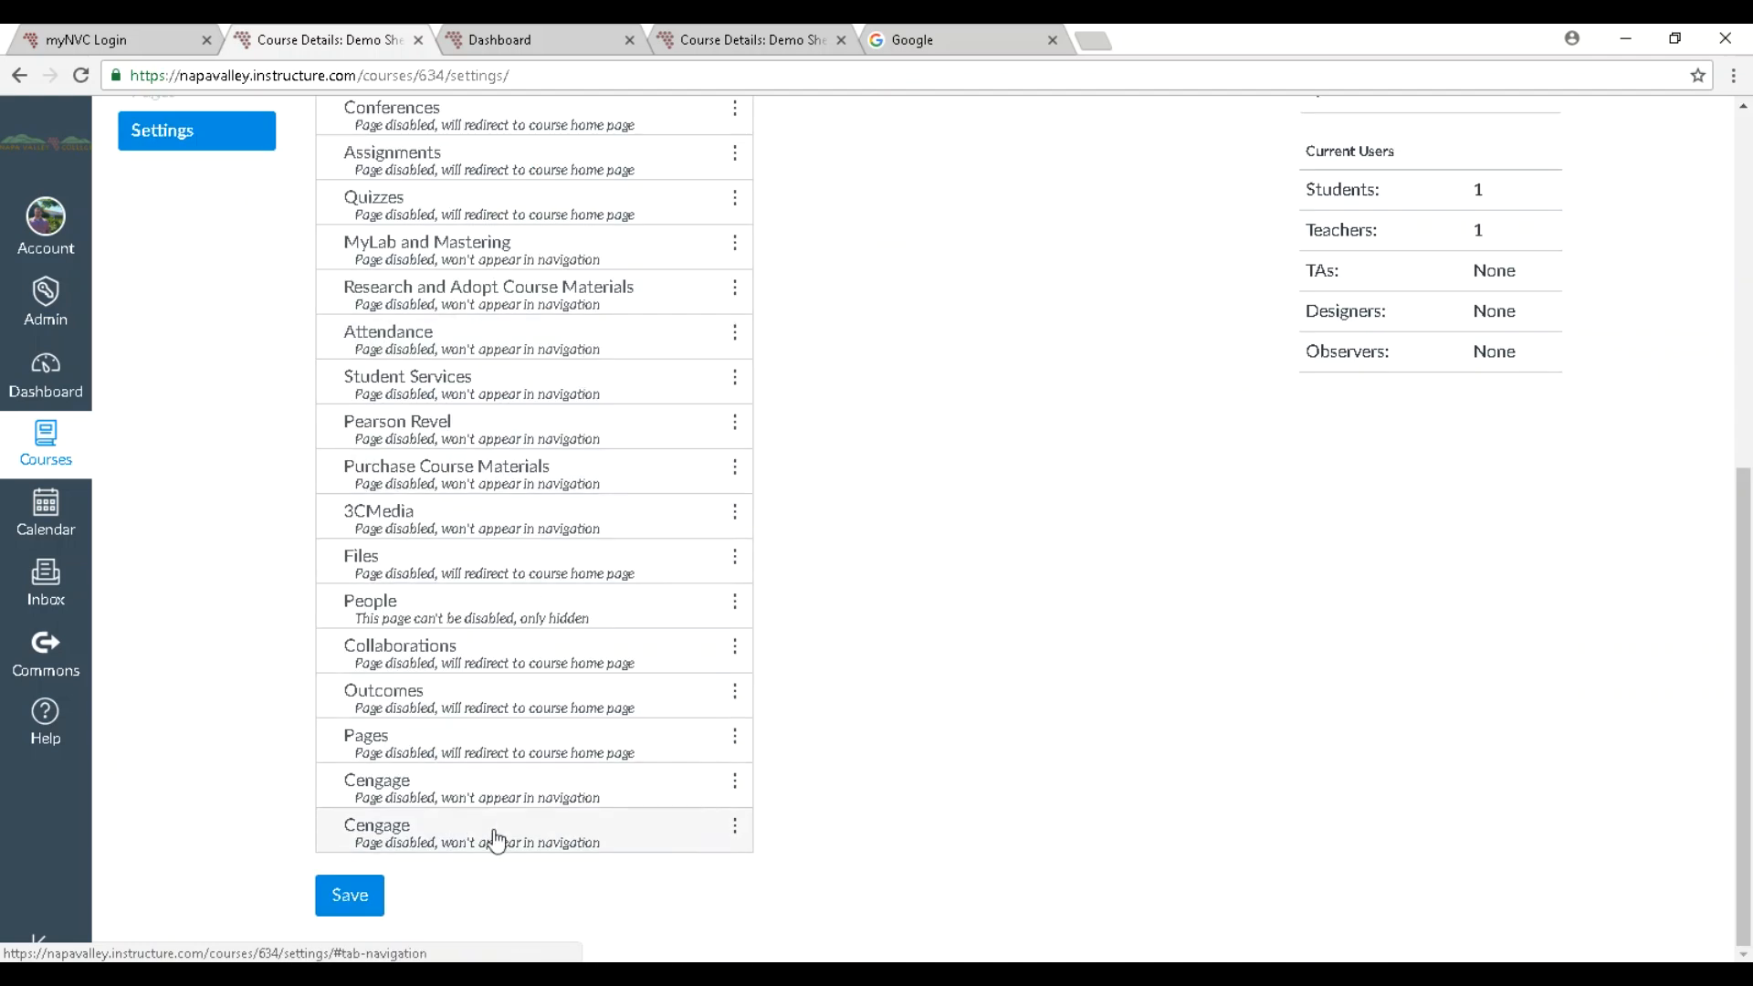
{"action": "left_click", "coordinate": [358, 906]}
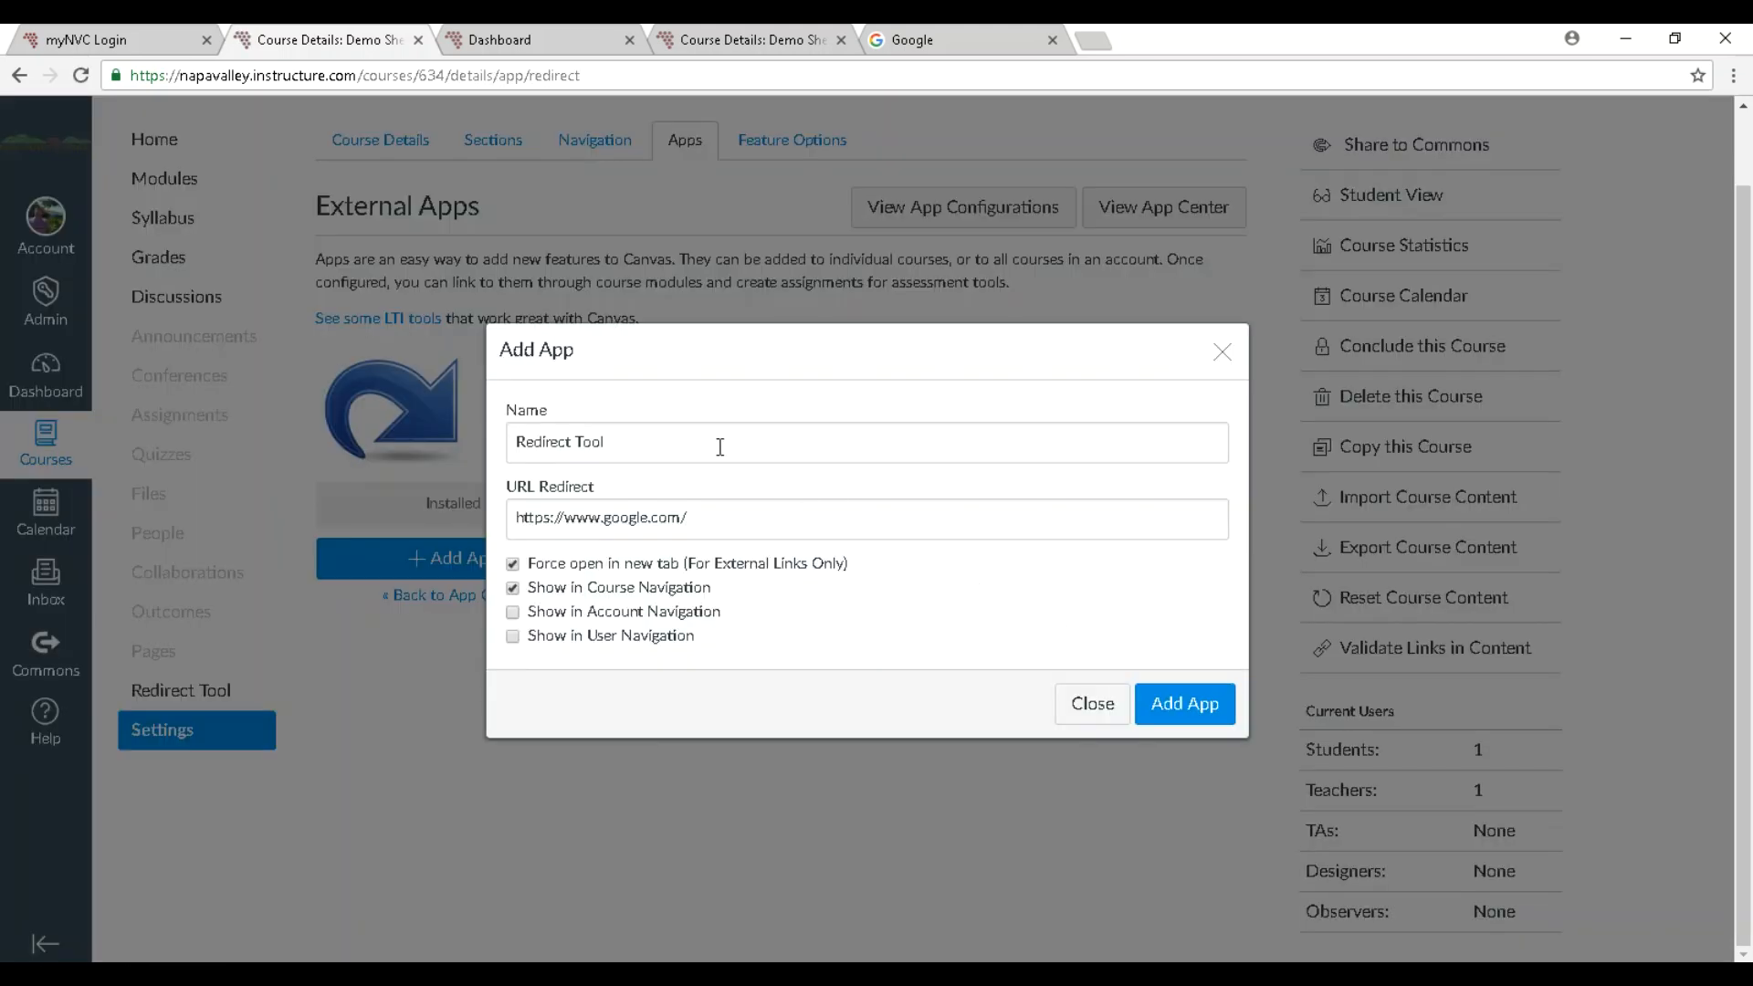
Name the redirect app Google, add it to the course, and save the course navigation
{"action": "left_click", "coordinate": [689, 442]}
{"action": "left_click_drag", "start_coordinate": [690, 442], "coordinate": [513, 445]}
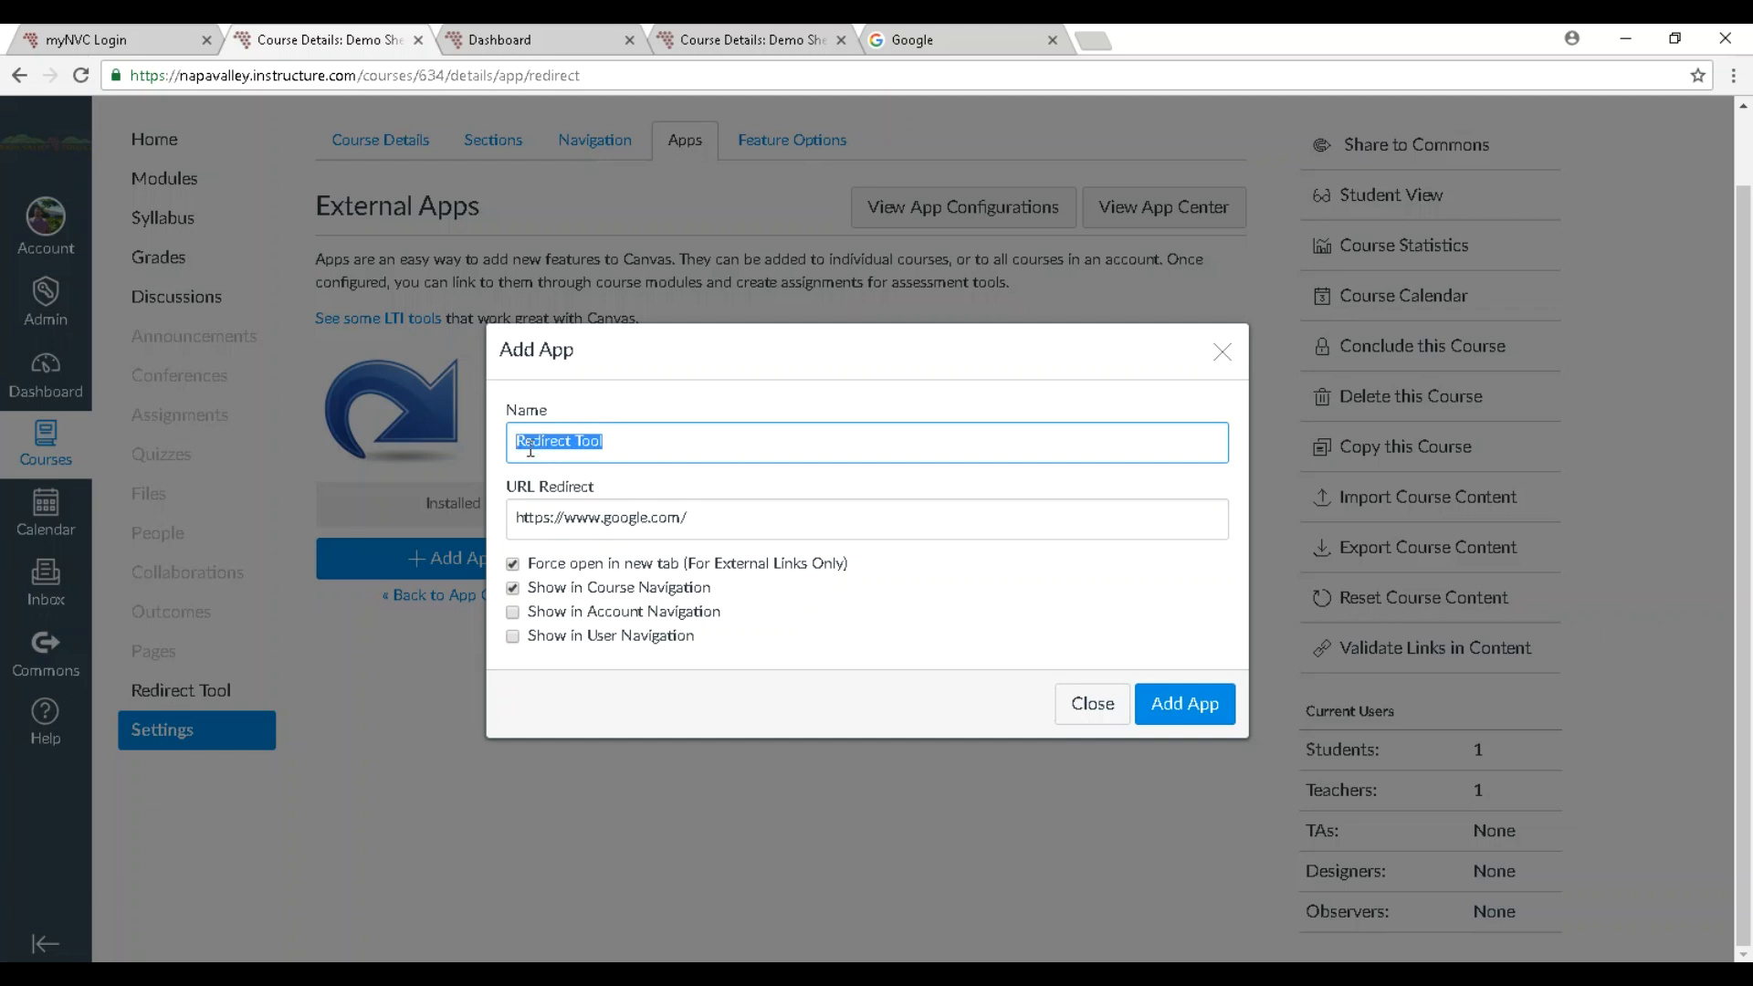
{"action": "type", "text": "Google"}
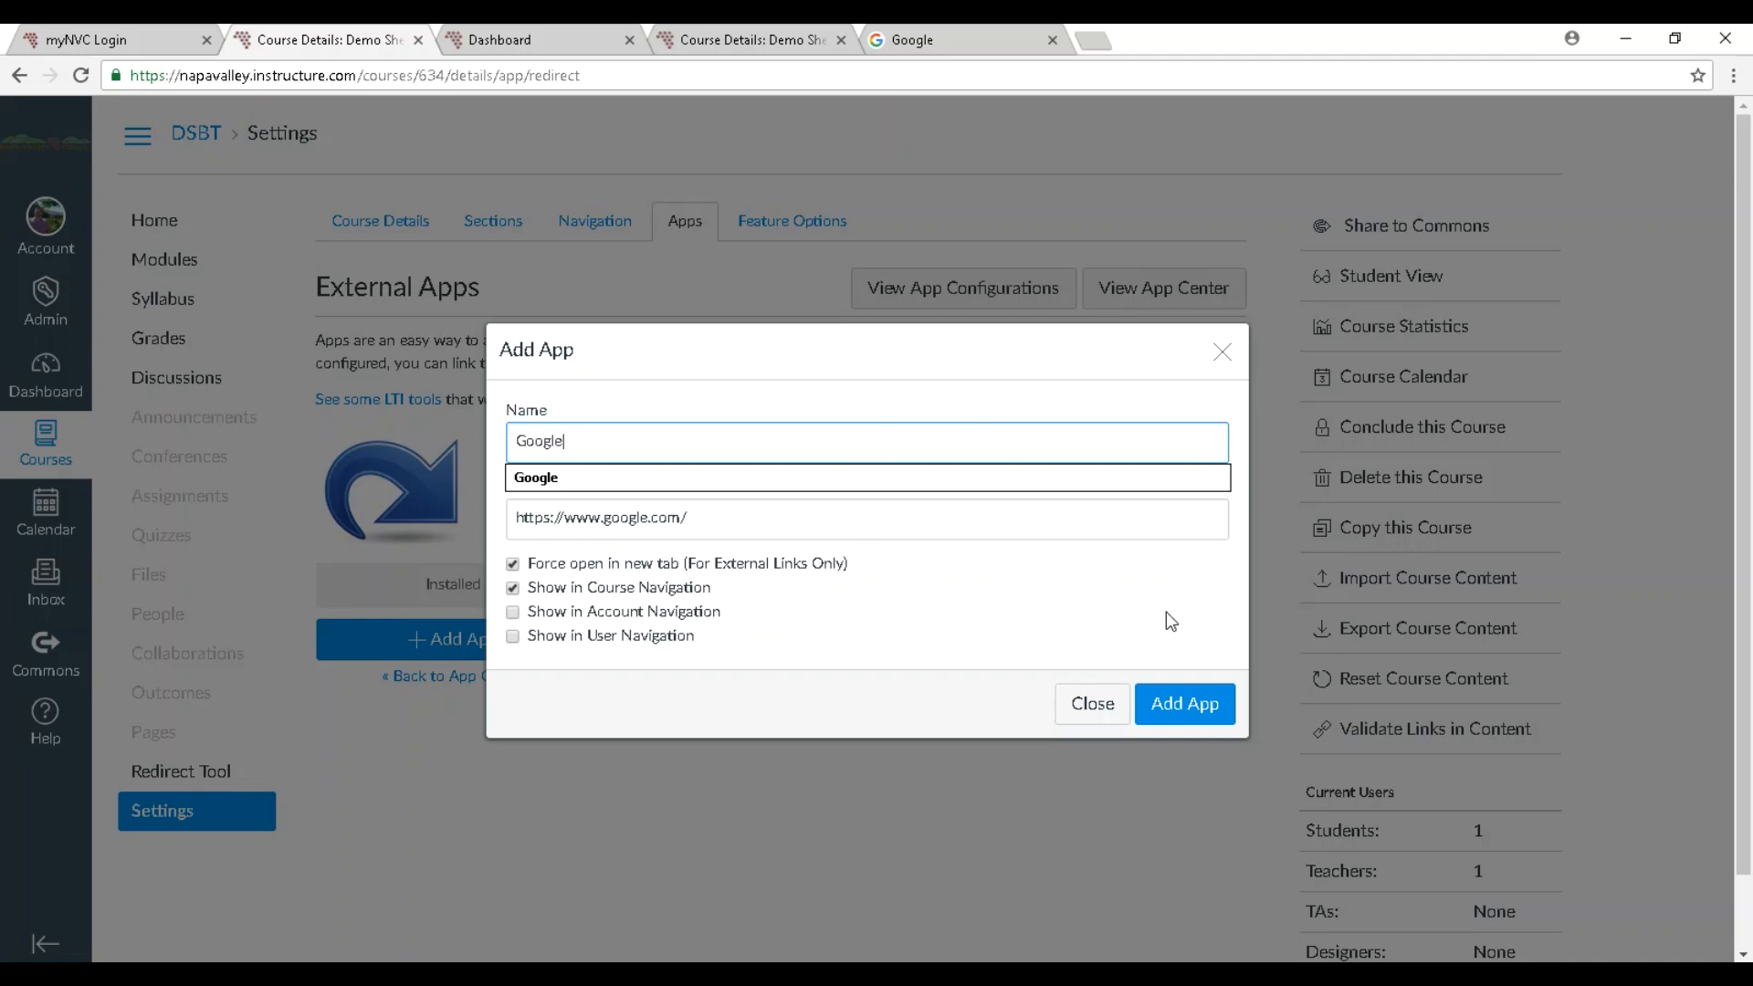
{"action": "left_click", "coordinate": [1189, 713]}
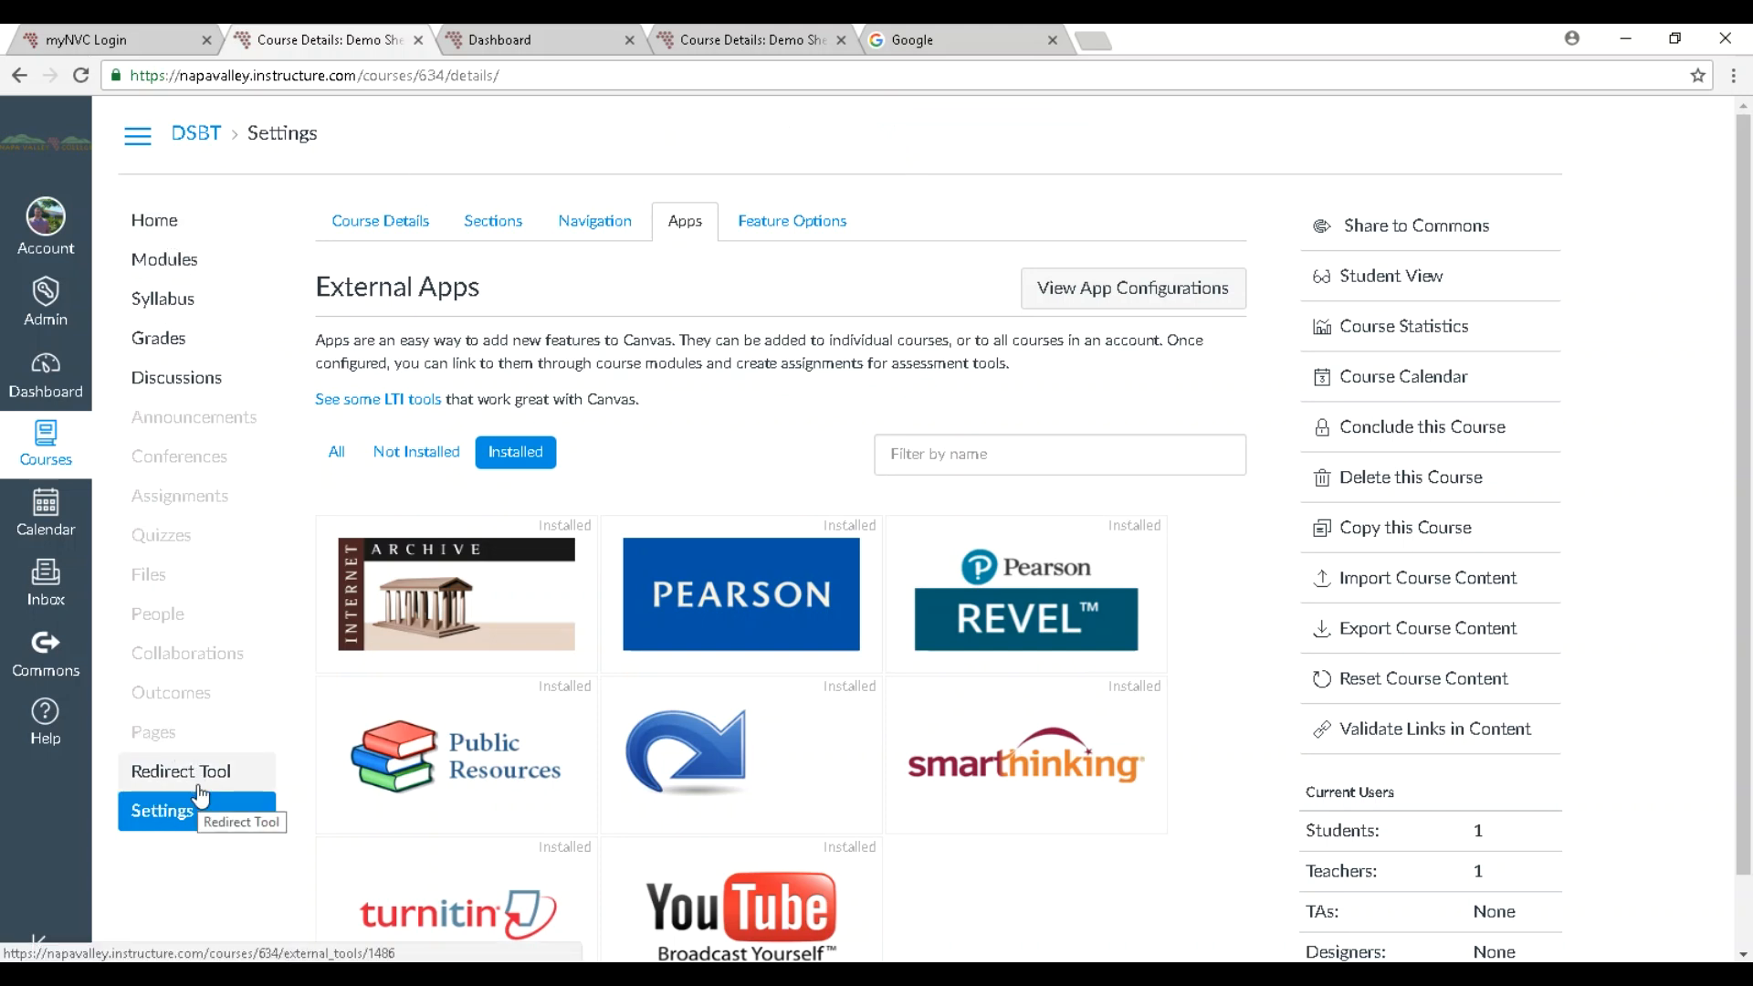
{"action": "left_click", "coordinate": [594, 223]}
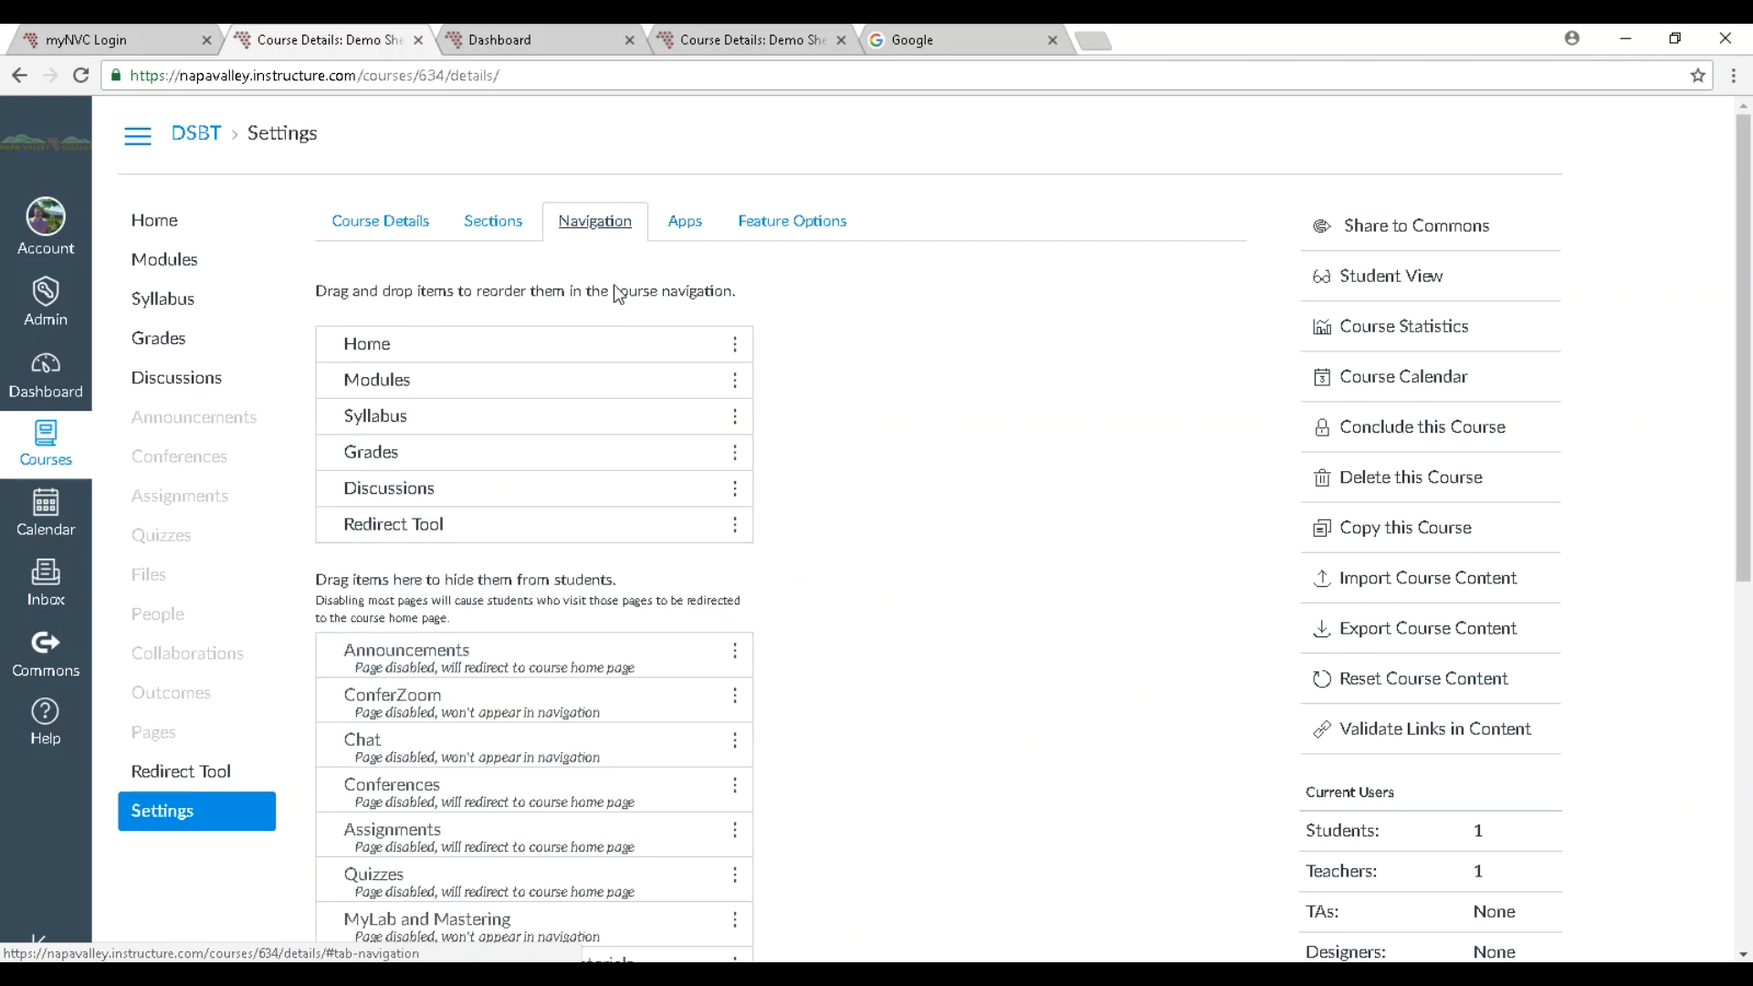
{"action": "scroll", "coordinate": [638, 340], "scroll_direction": "down", "scroll_amount": 7}
{"action": "left_click", "coordinate": [349, 899]}
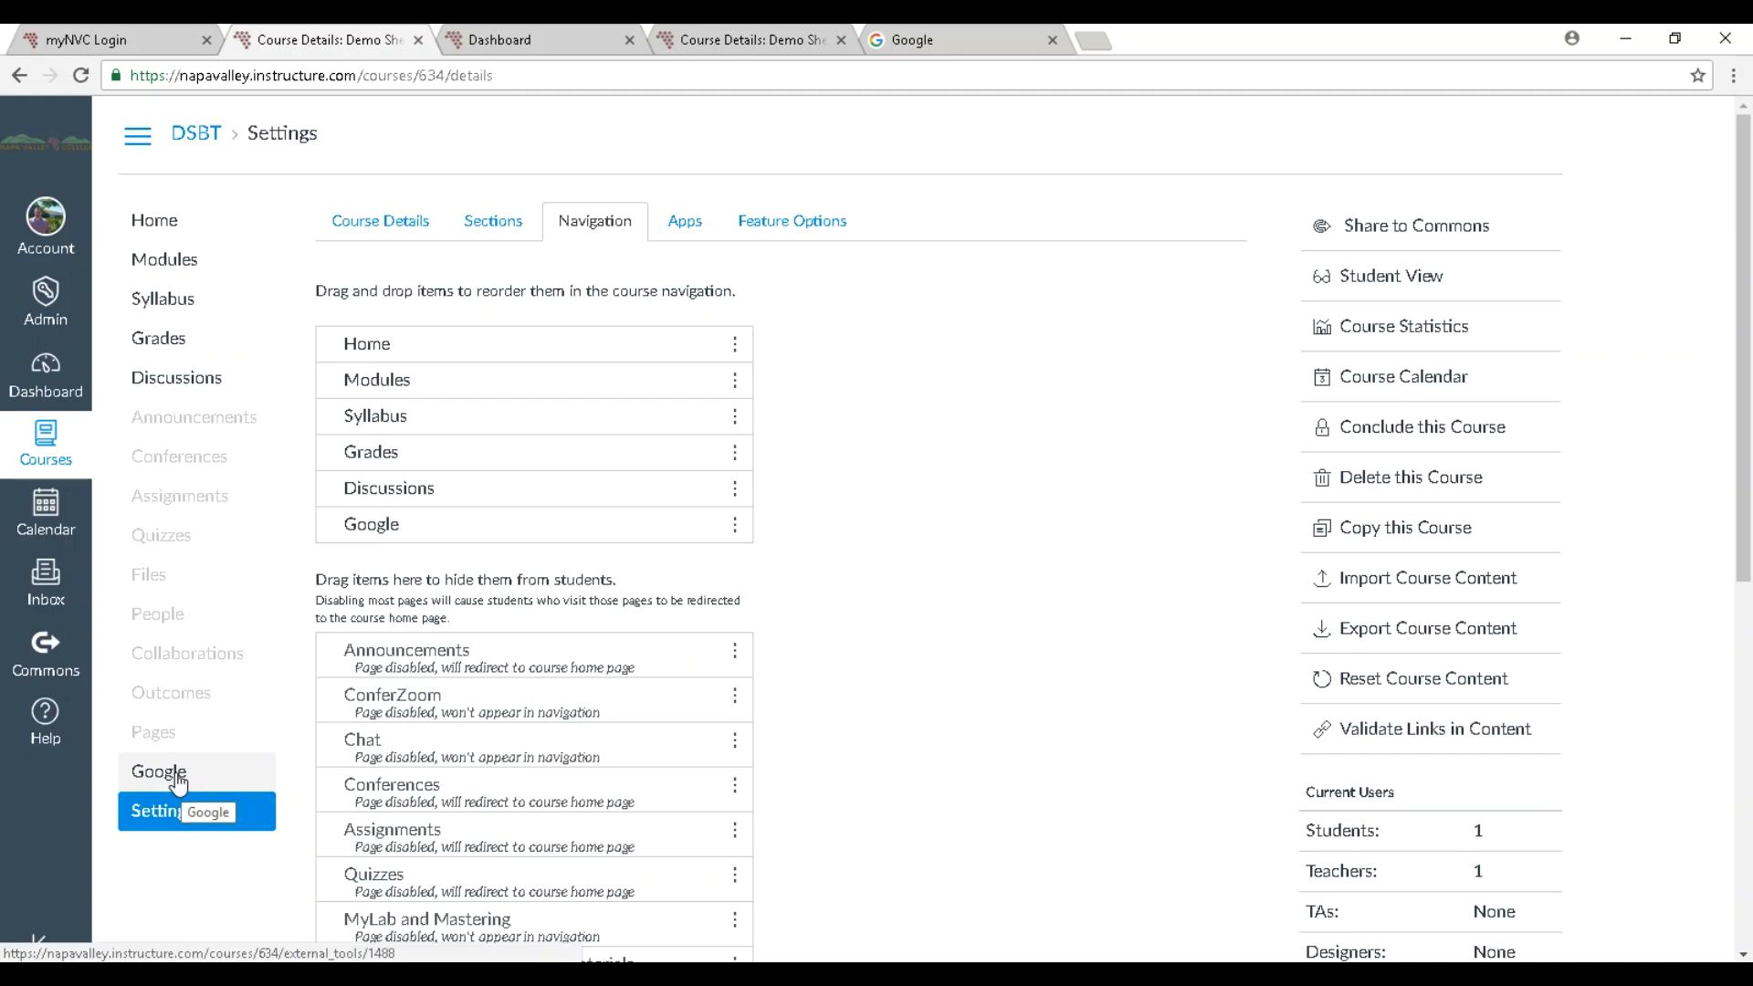
Test the Google navigation link in Student View by opening it in a new tab, and return to the instructor's course home page
{"action": "left_click", "coordinate": [169, 230]}
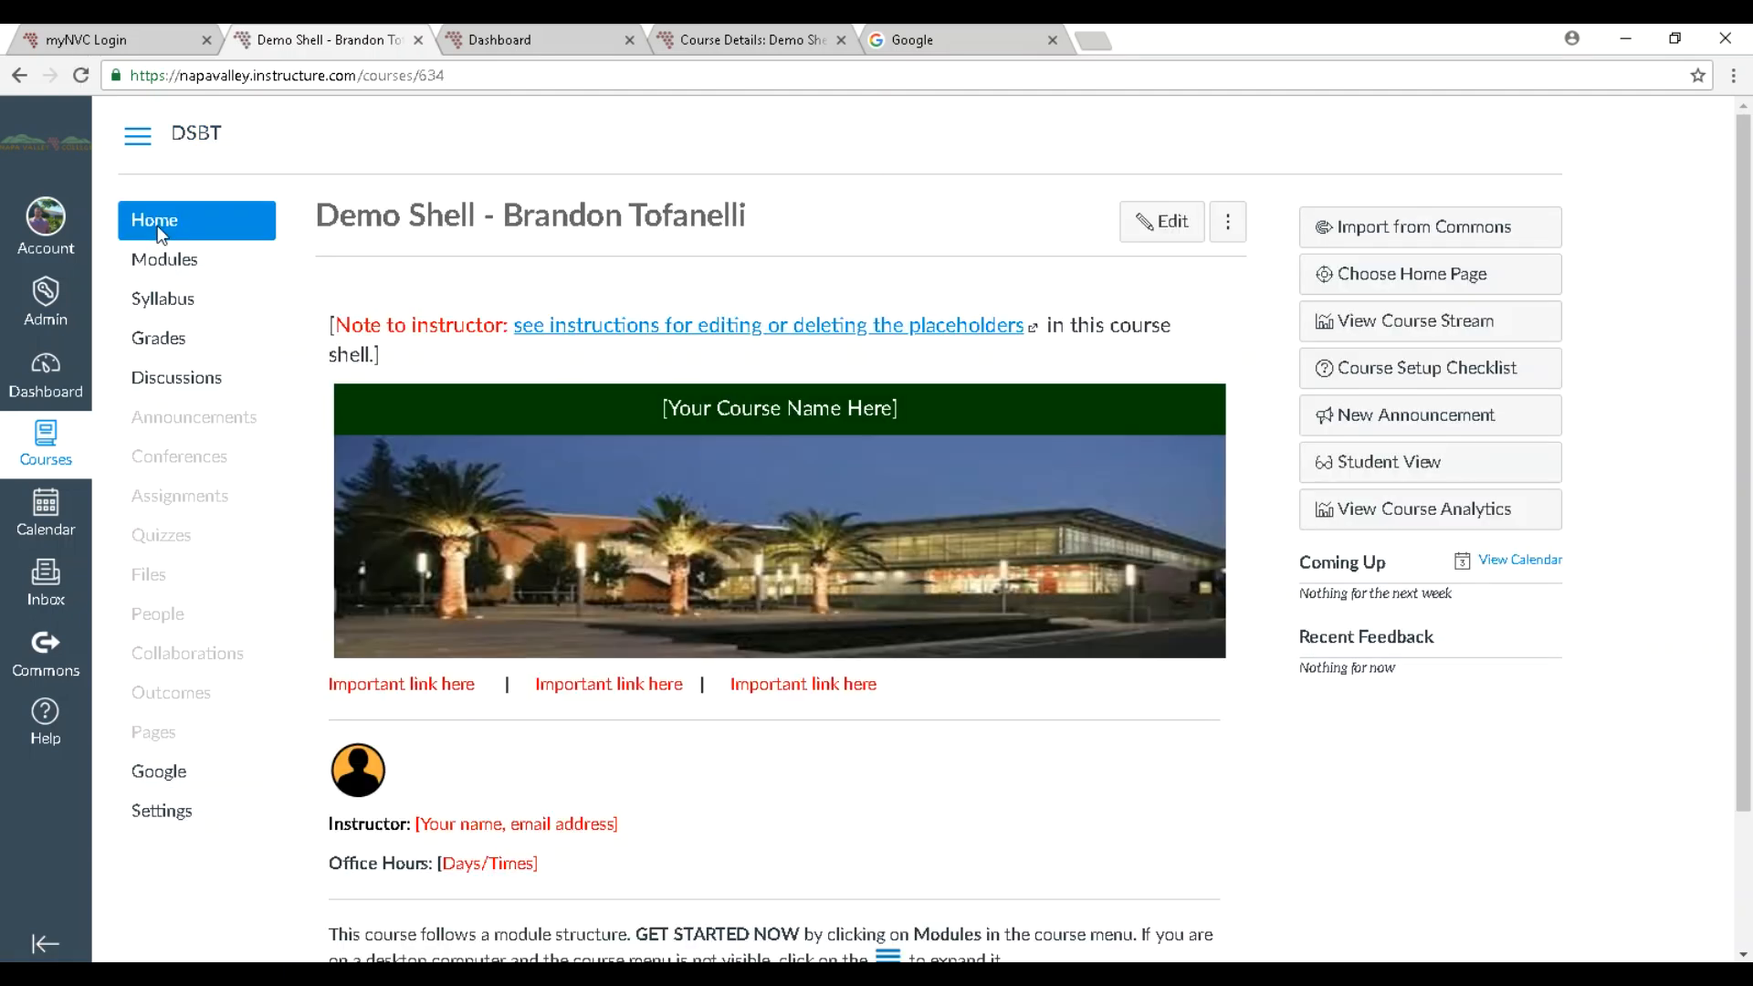
{"action": "left_click", "coordinate": [1436, 468]}
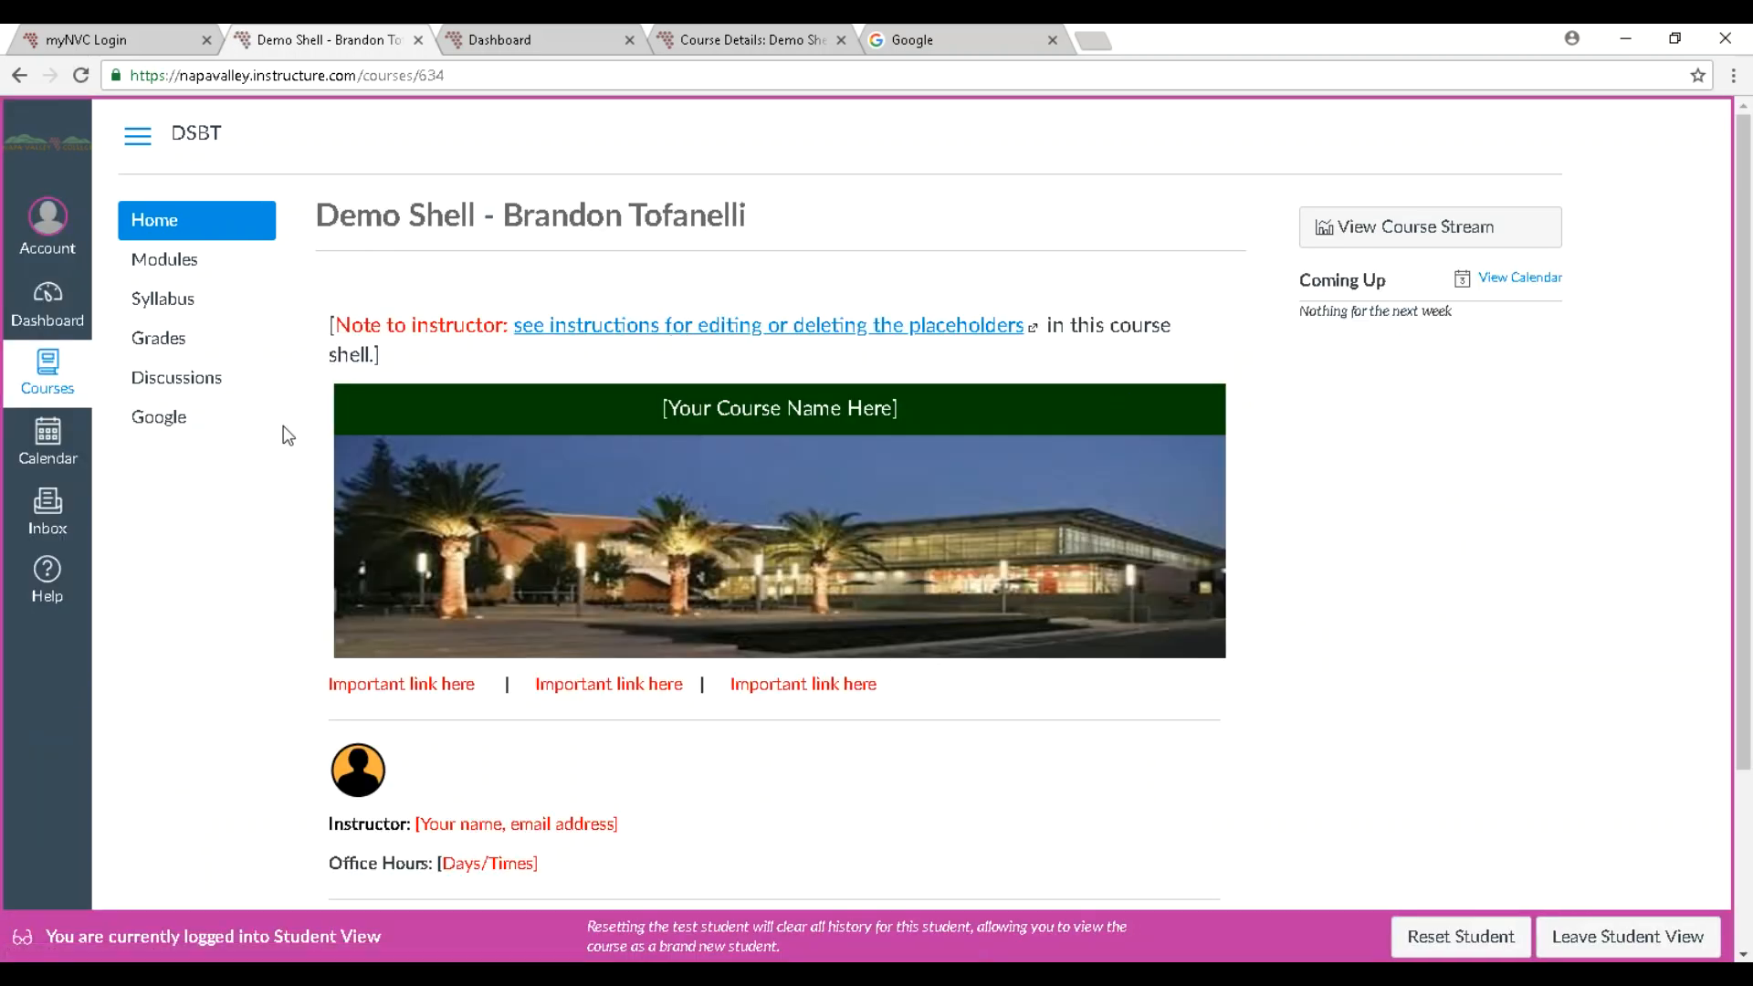
{"action": "left_click", "coordinate": [170, 426]}
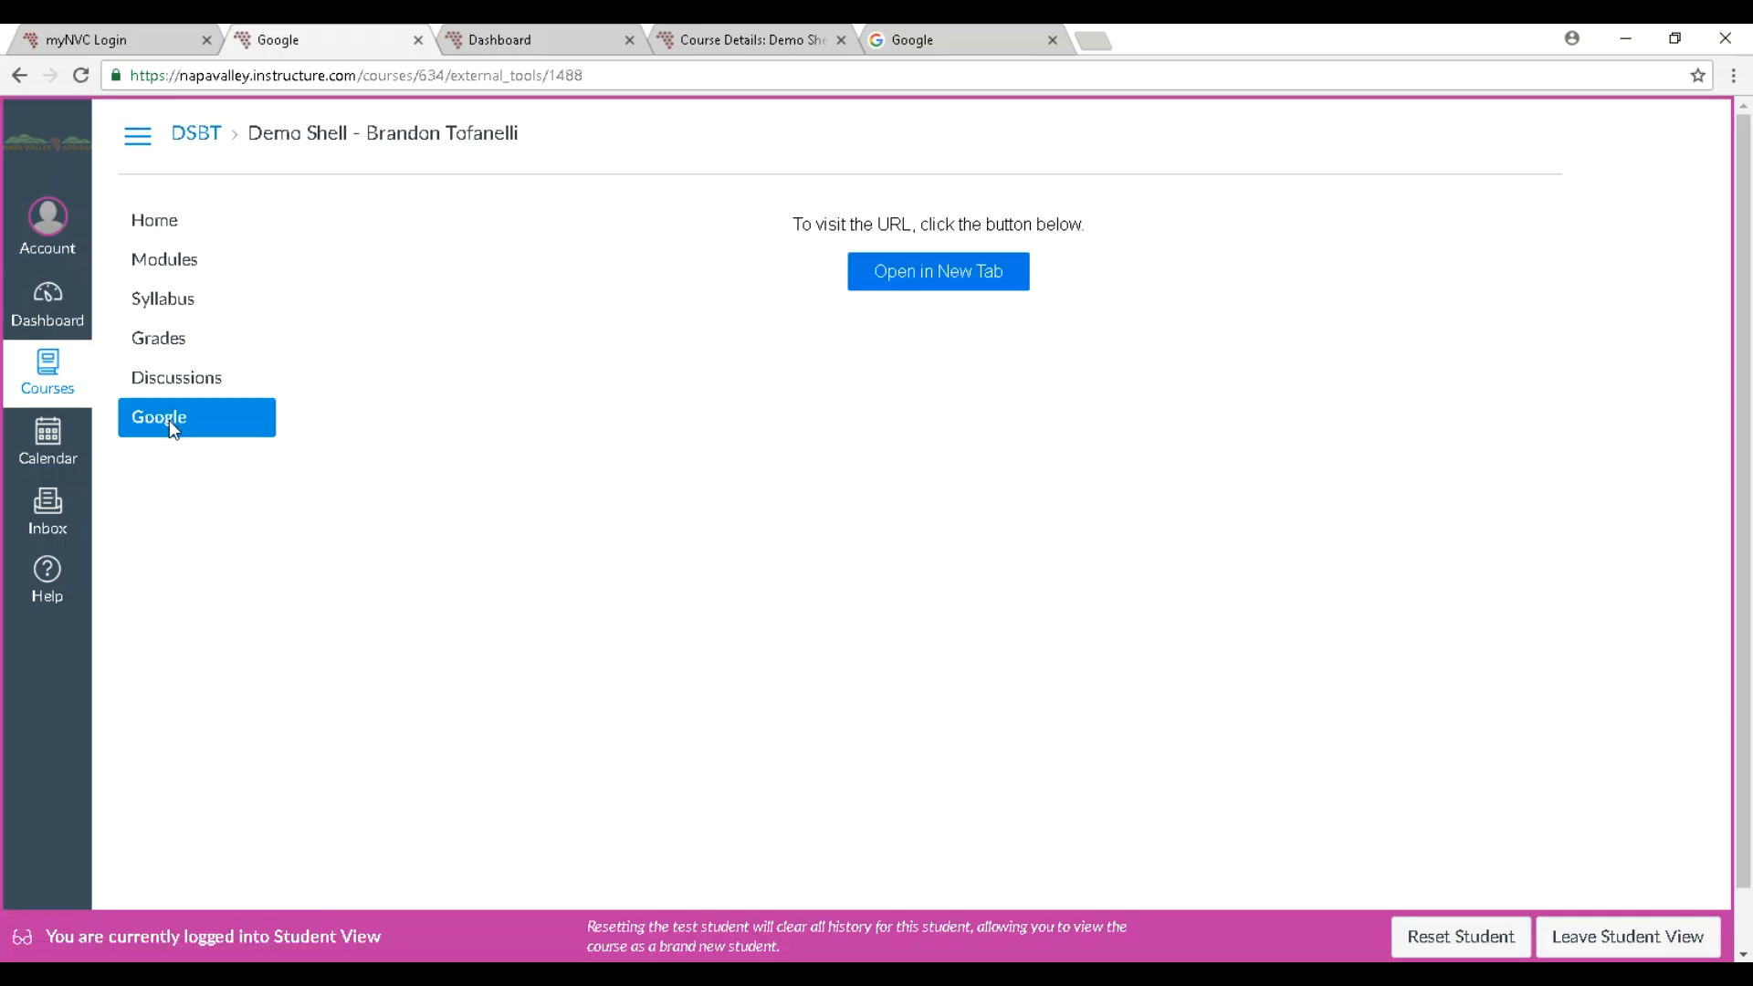
{"action": "left_click", "coordinate": [933, 280]}
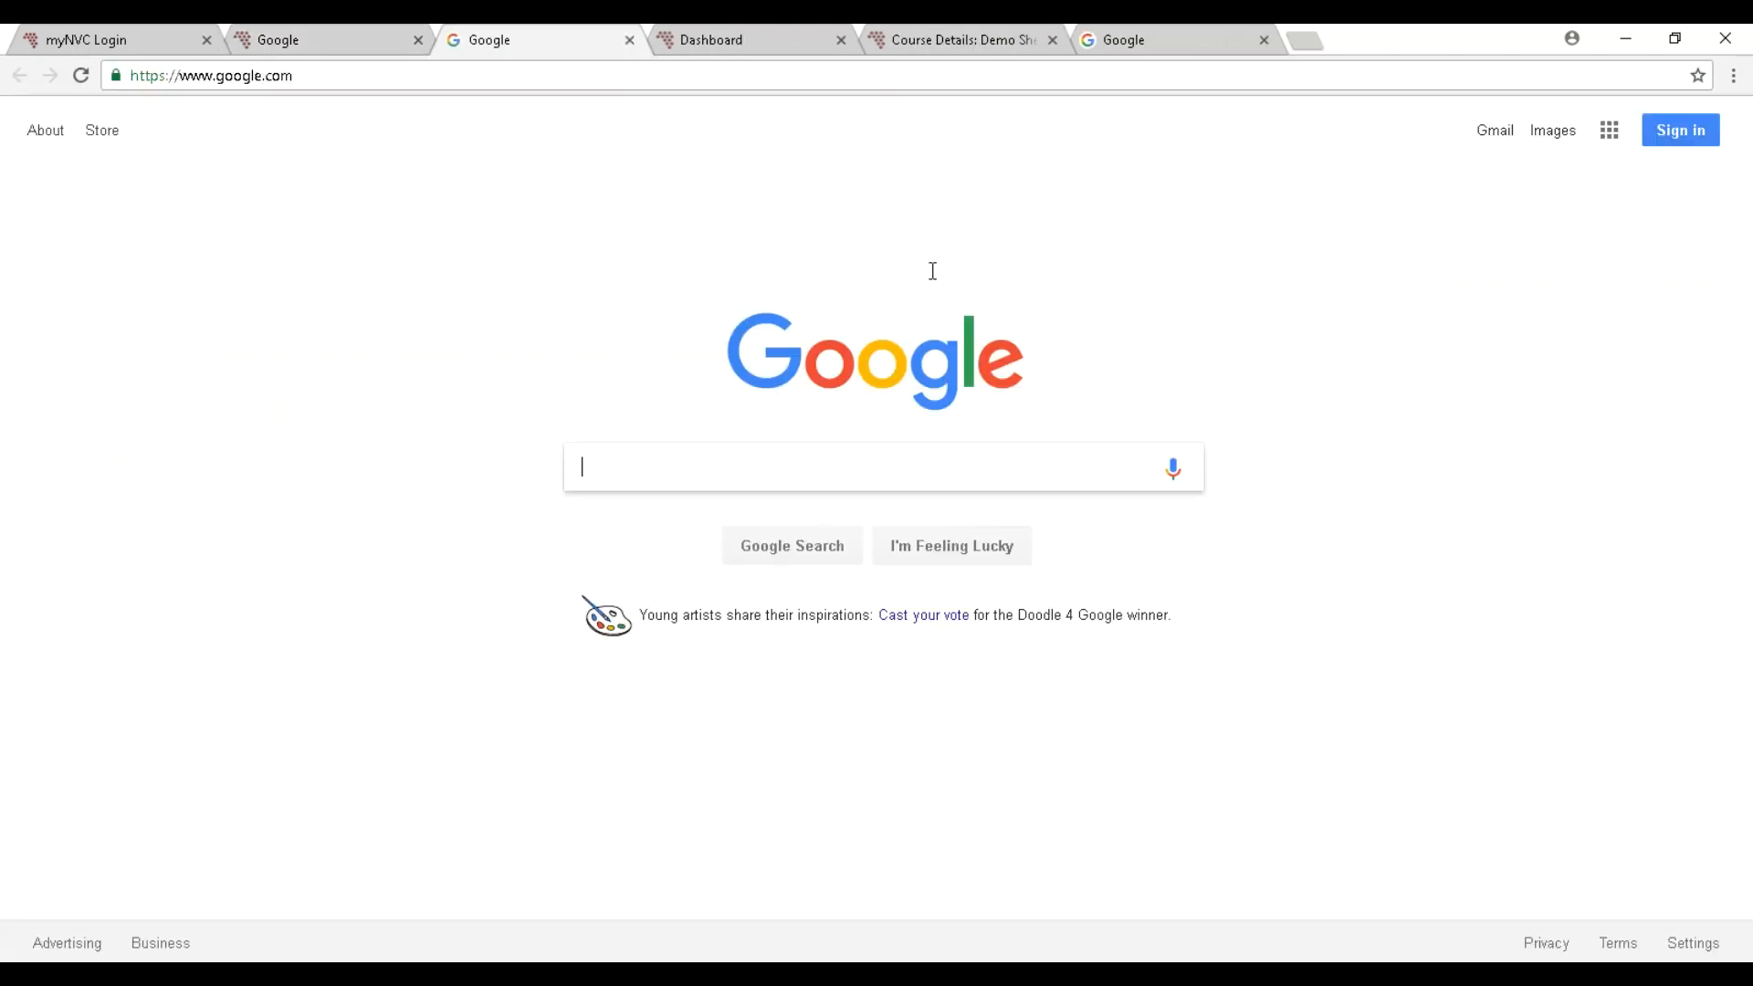
{"action": "left_click", "coordinate": [629, 40]}
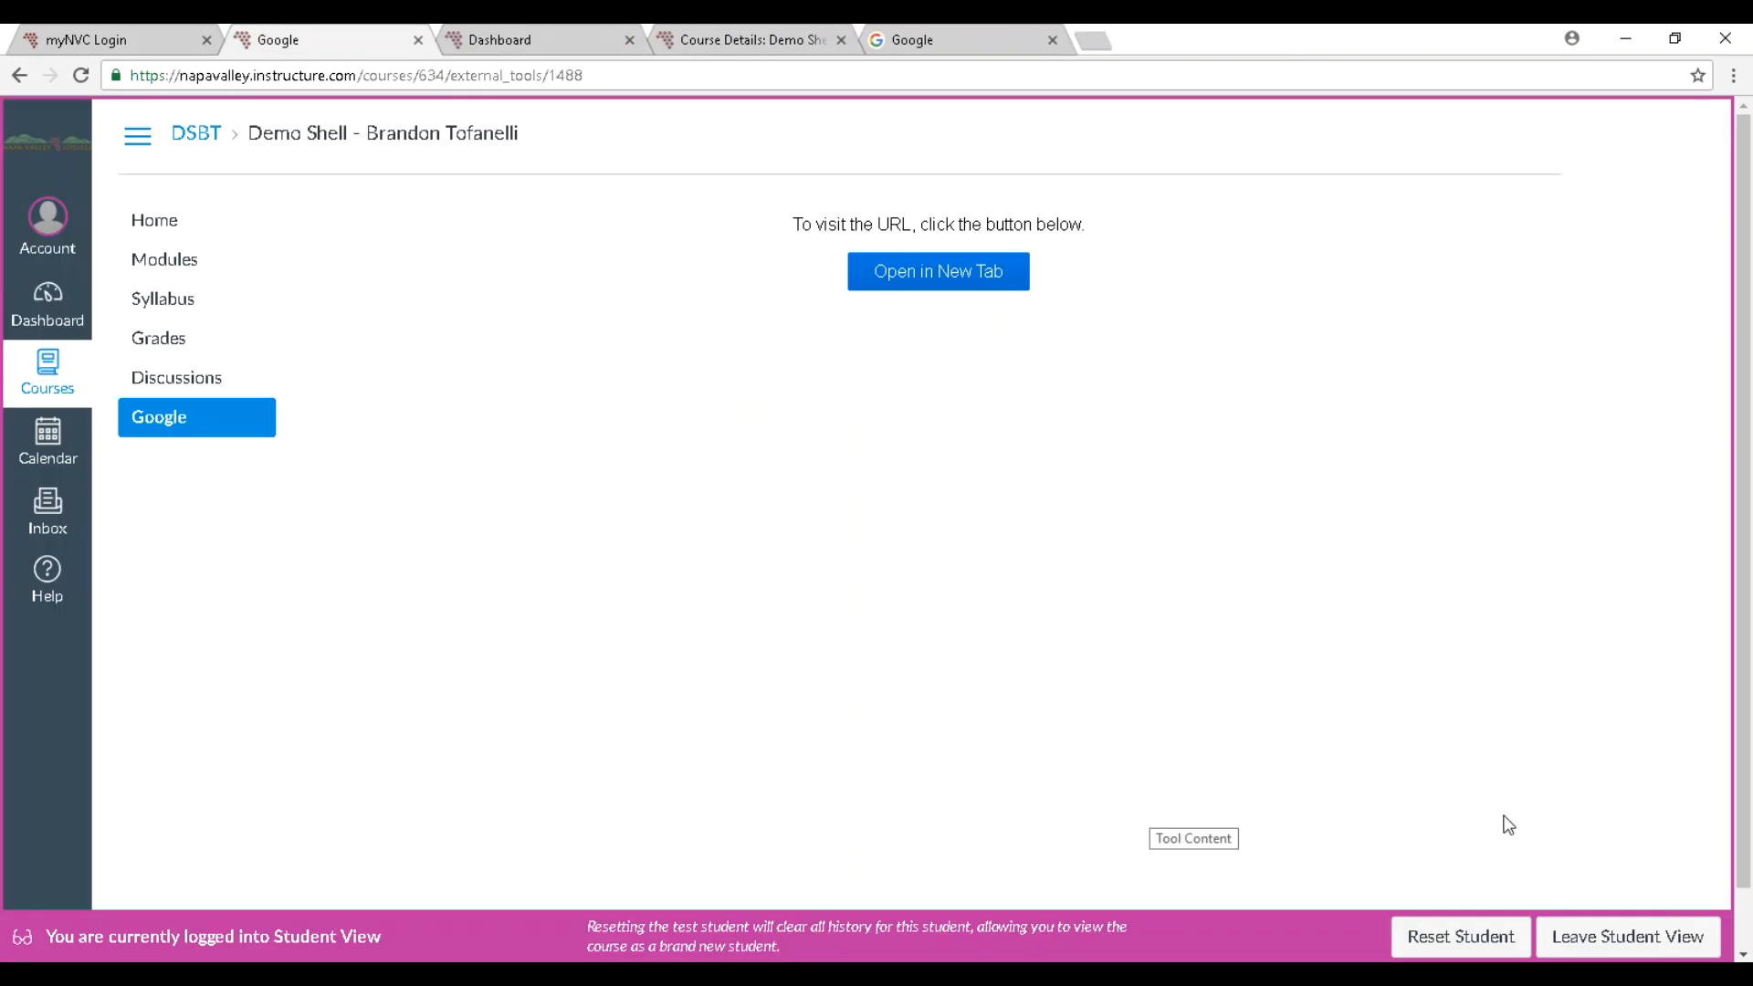
{"action": "left_click", "coordinate": [1626, 937]}
{"action": "left_click", "coordinate": [166, 223]}
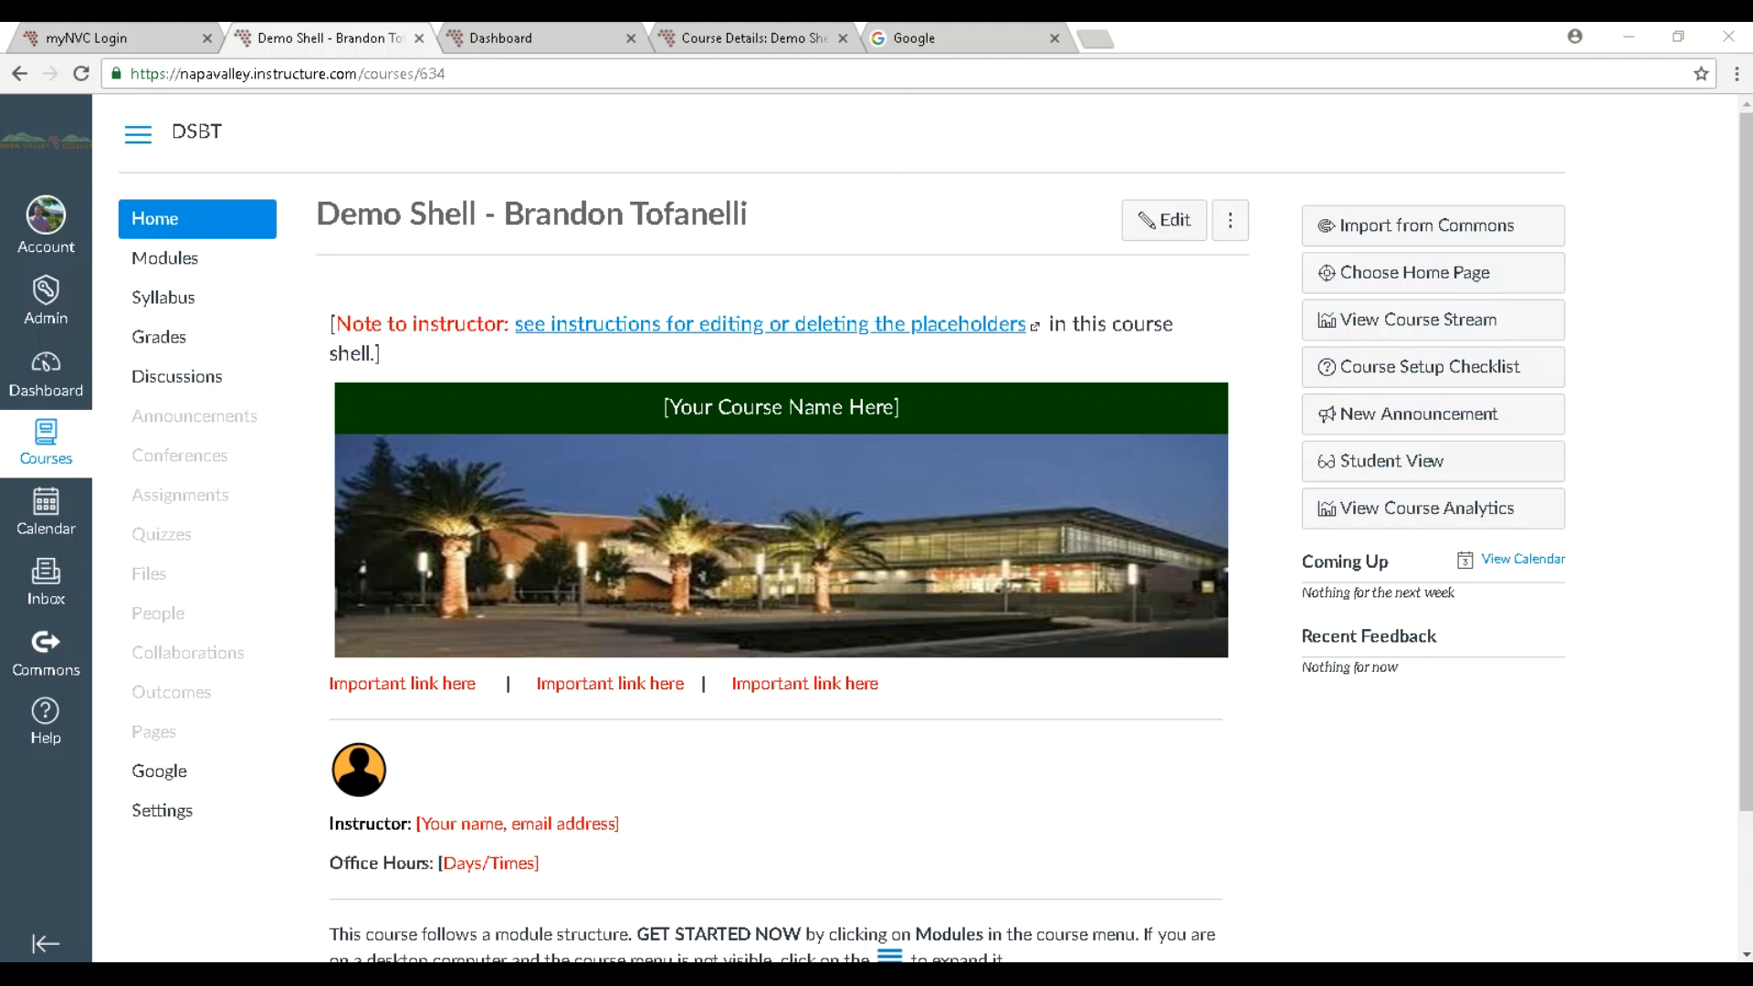